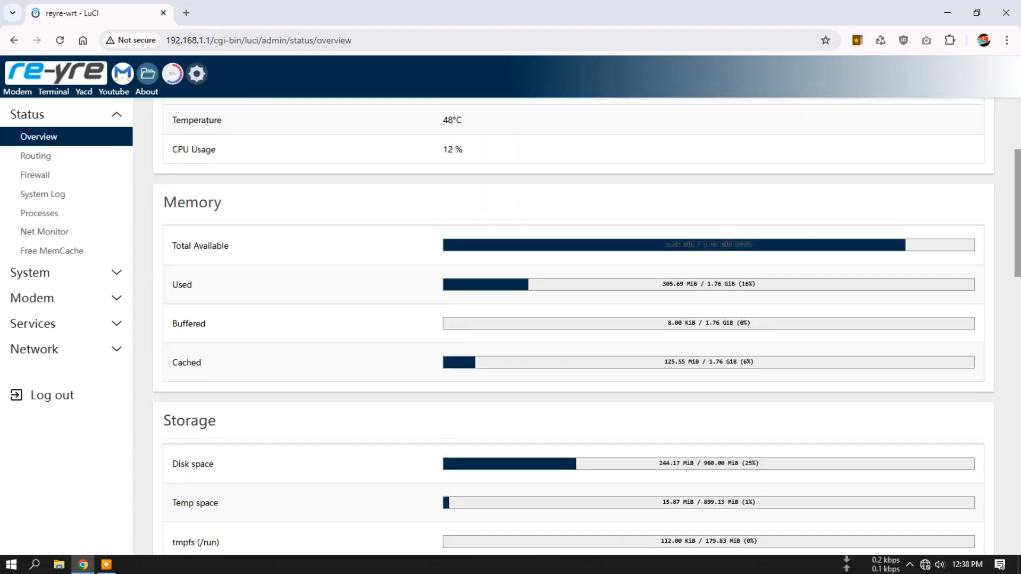
{"action": "scroll", "coordinate": [573, 330], "scroll_direction": "down", "scroll_amount": 9}
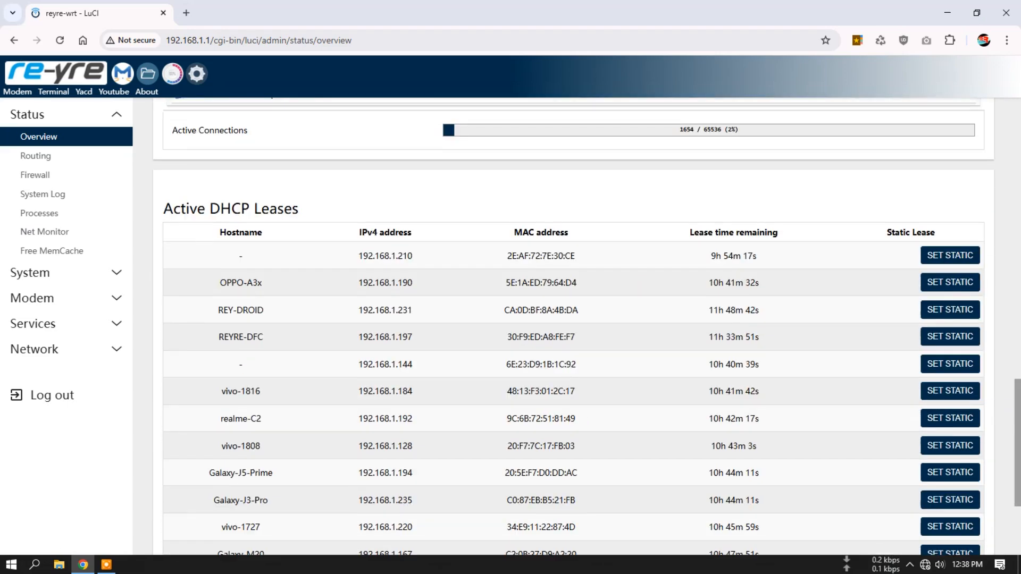
- Review the router's status overview and its IPv4 and IPv6 routing pages
{"action": "scroll", "coordinate": [574, 329], "scroll_direction": "up", "scroll_amount": 20}
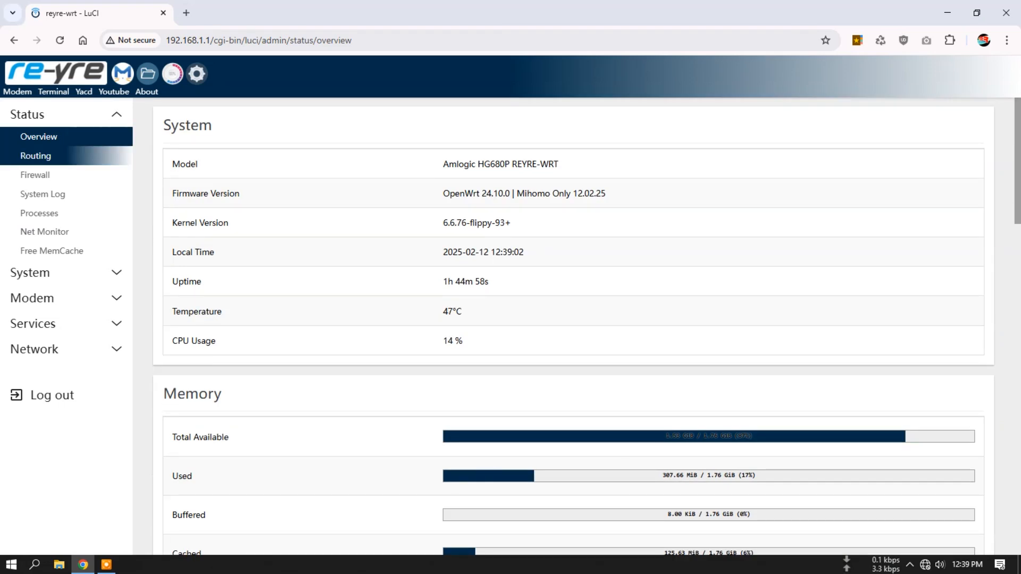
{"action": "left_click", "coordinate": [36, 155]}
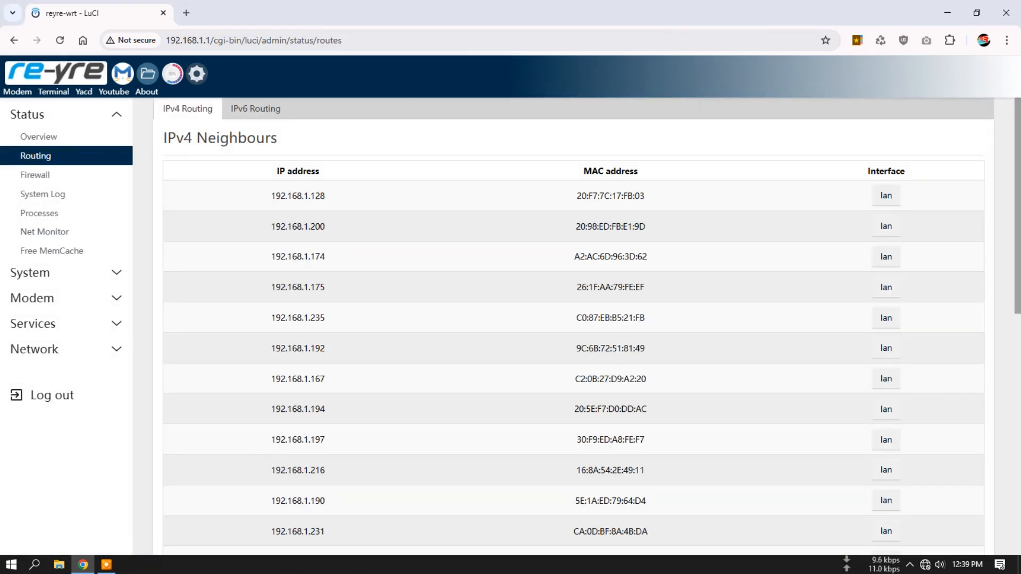
{"action": "left_click", "coordinate": [255, 108]}
{"action": "left_click", "coordinate": [187, 108]}
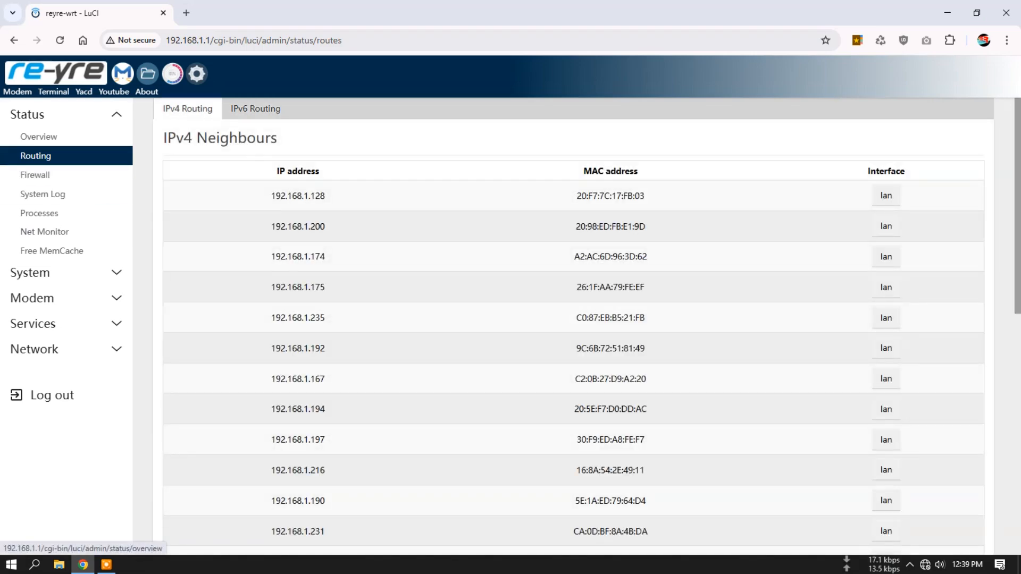
- Examine the status overview from the system details to the active DHCP leases, and view the IPv6 routing tables
{"action": "left_click", "coordinate": [38, 136]}
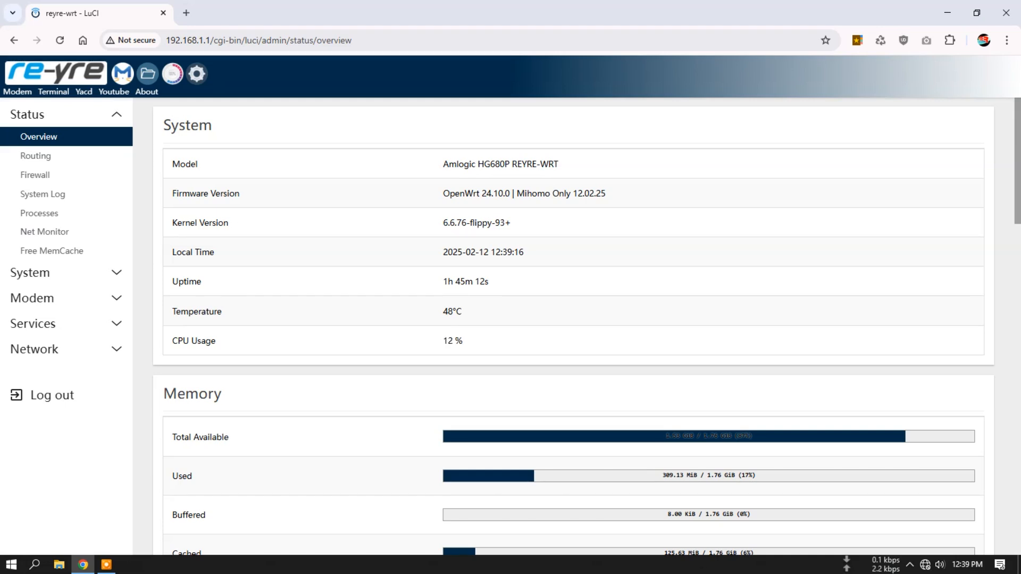
{"action": "scroll", "coordinate": [574, 329], "scroll_direction": "down", "scroll_amount": 15}
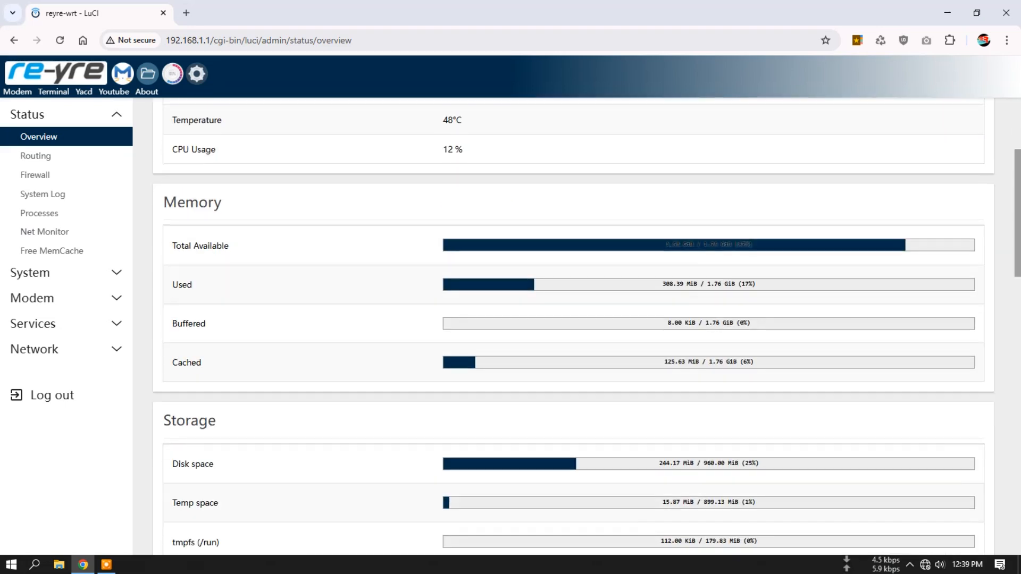
{"action": "scroll", "coordinate": [573, 329], "scroll_direction": "down", "scroll_amount": 9}
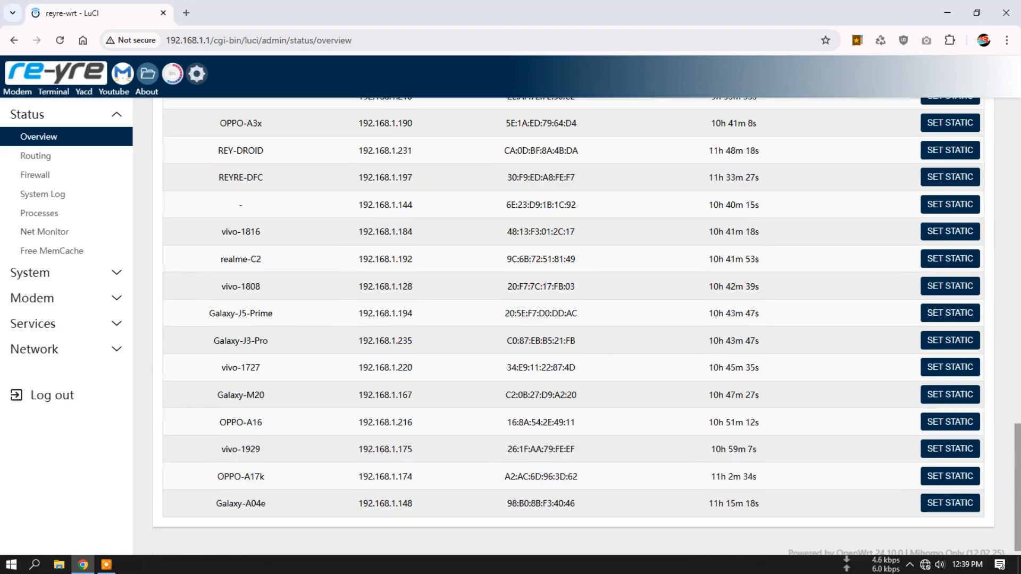
{"action": "scroll", "coordinate": [573, 329], "scroll_direction": "up", "scroll_amount": 8}
{"action": "scroll", "coordinate": [574, 330], "scroll_direction": "up", "scroll_amount": 15}
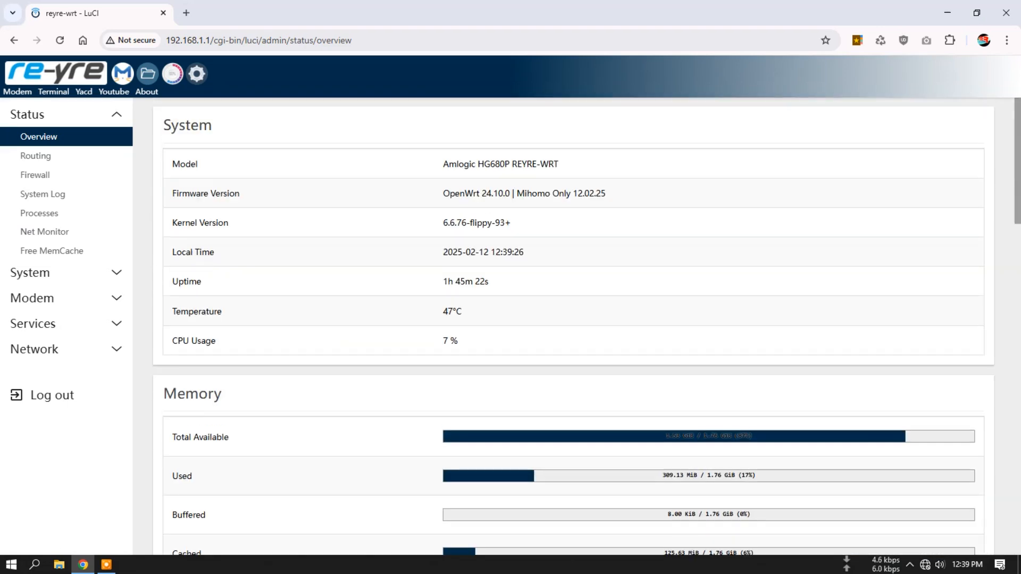
{"action": "left_click", "coordinate": [36, 155]}
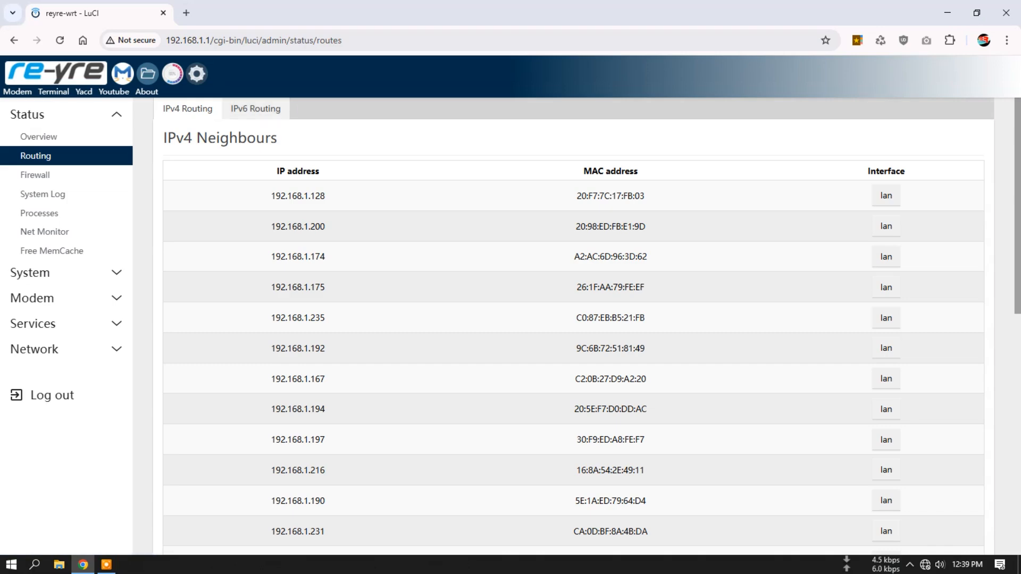
{"action": "left_click", "coordinate": [256, 109]}
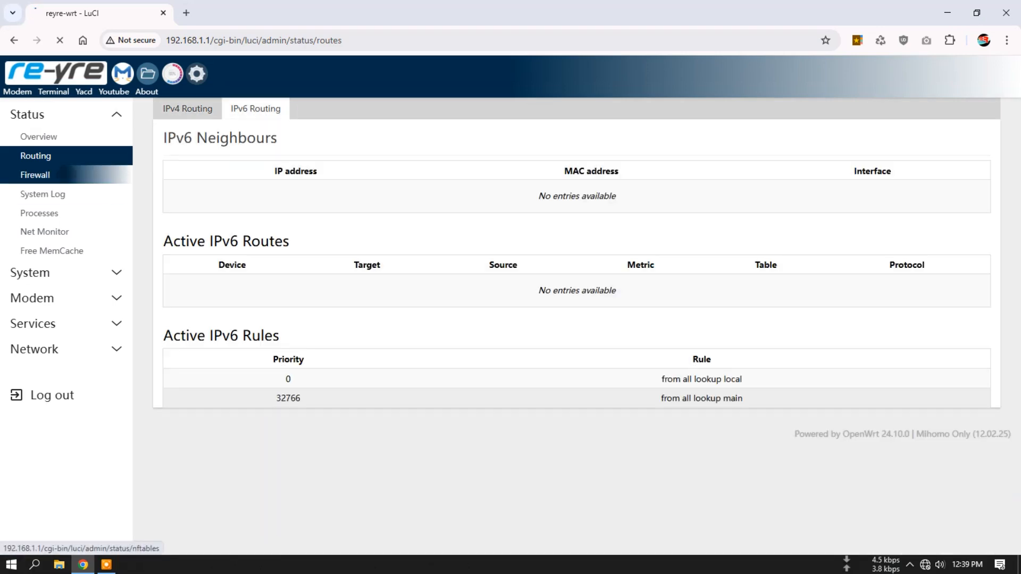
- Examine the firewall status rules, from the "fw4" traffic table through the chains of the "mihomo" table
{"action": "left_click", "coordinate": [36, 175]}
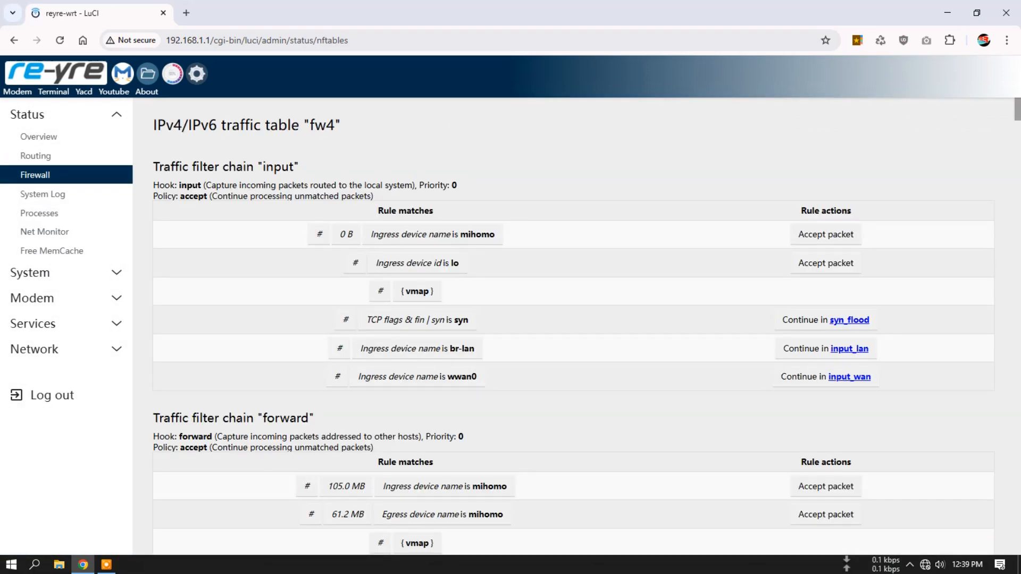
{"action": "scroll", "coordinate": [574, 326], "scroll_direction": "down", "scroll_amount": 20}
{"action": "scroll", "coordinate": [573, 330], "scroll_direction": "down", "scroll_amount": 20}
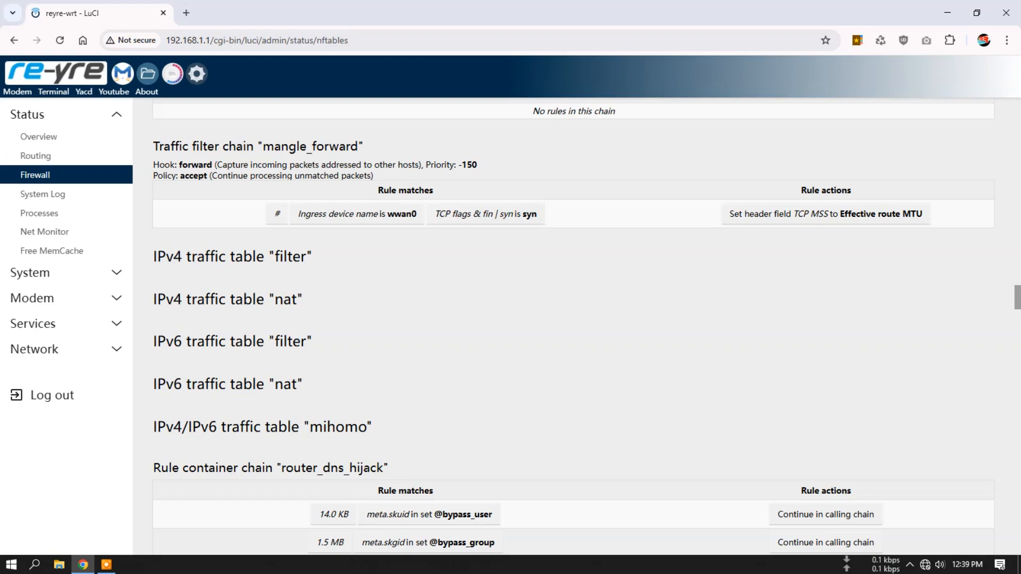
{"action": "scroll", "coordinate": [573, 326], "scroll_direction": "down", "scroll_amount": 20}
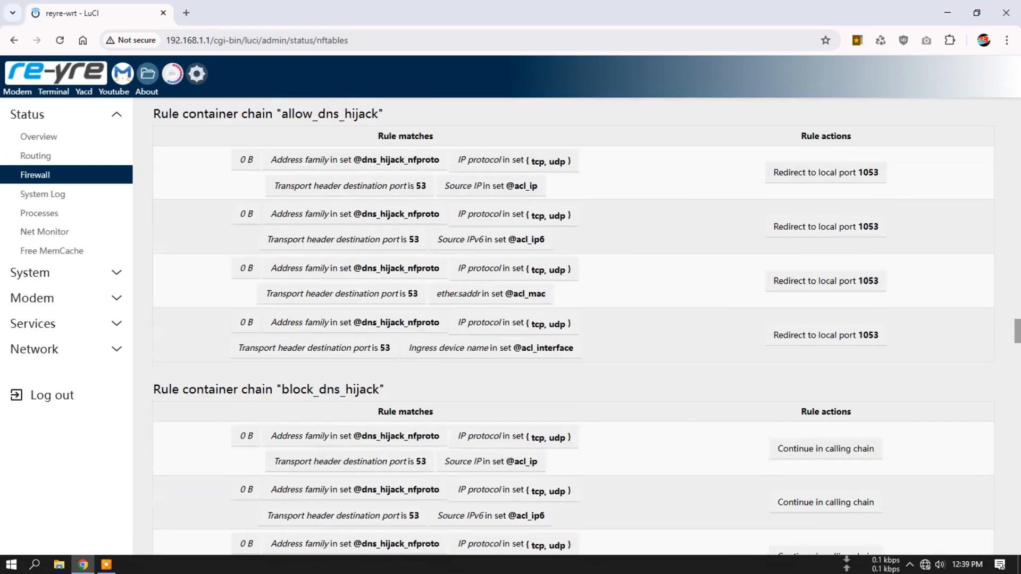
{"action": "scroll", "coordinate": [573, 326], "scroll_direction": "down", "scroll_amount": 20}
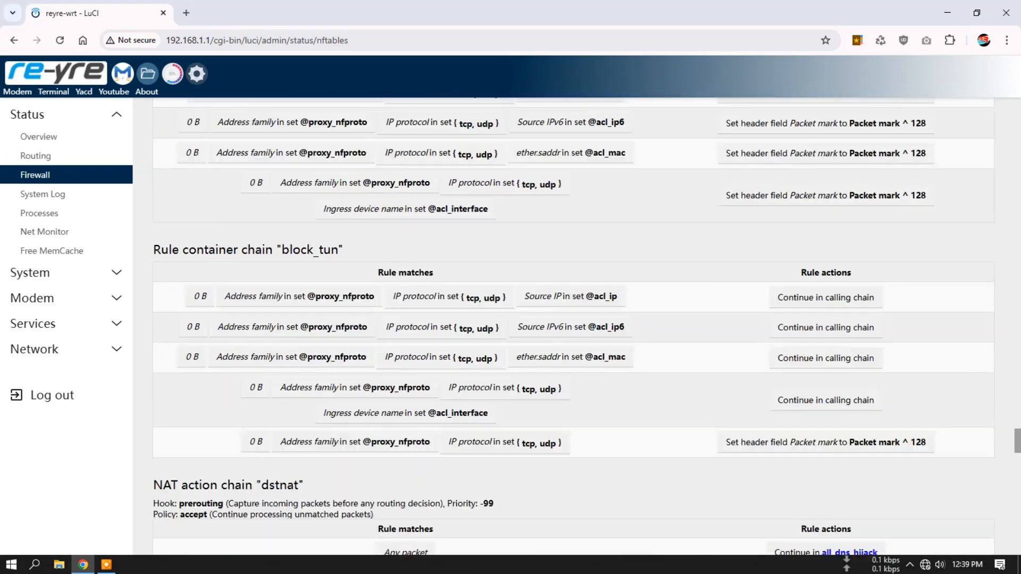
{"action": "scroll", "coordinate": [573, 326], "scroll_direction": "down", "scroll_amount": 20}
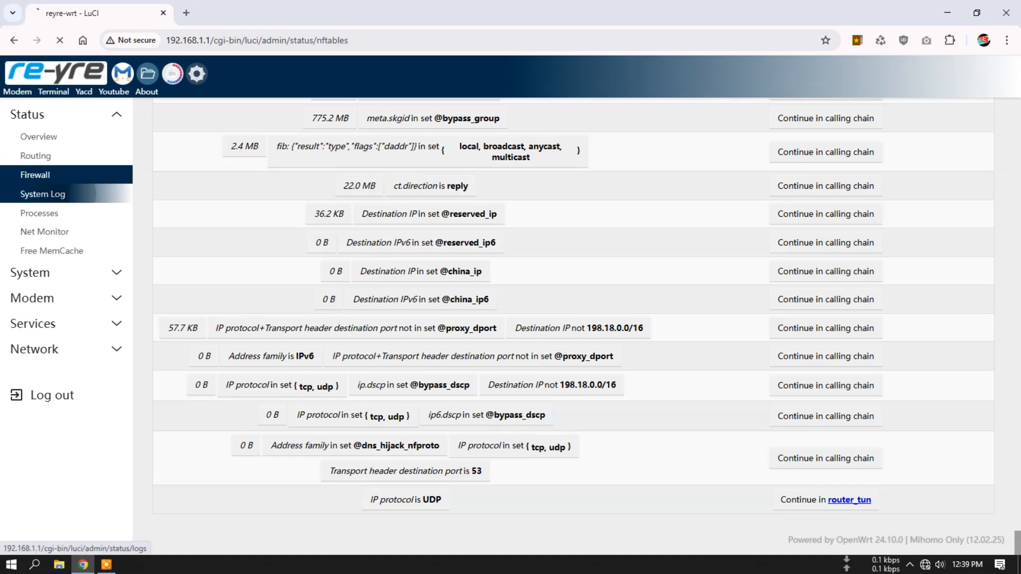
- View the kernel log and look through the full list of running system processes
{"action": "left_click", "coordinate": [42, 194]}
{"action": "left_click", "coordinate": [231, 108]}
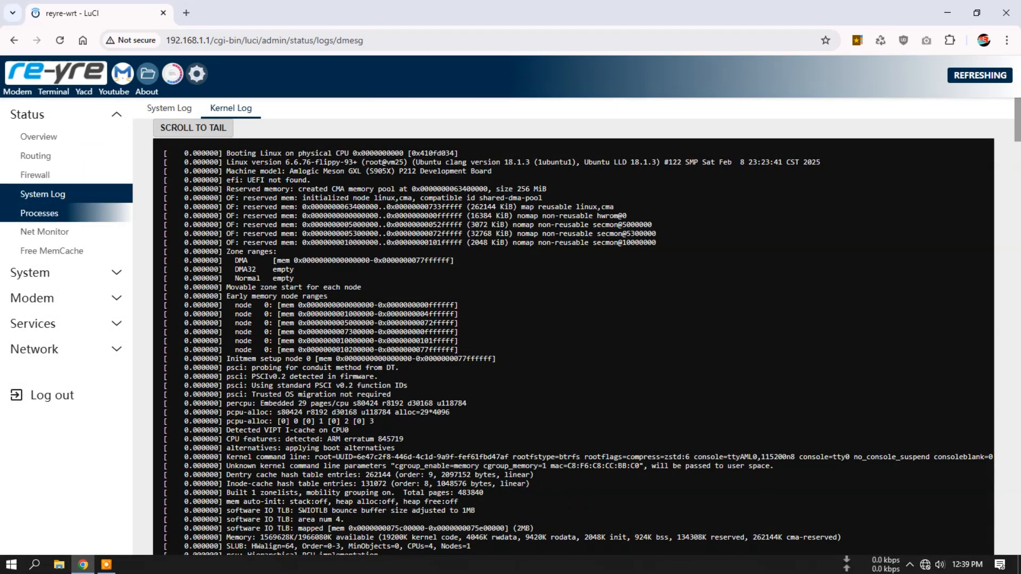
{"action": "left_click", "coordinate": [39, 213]}
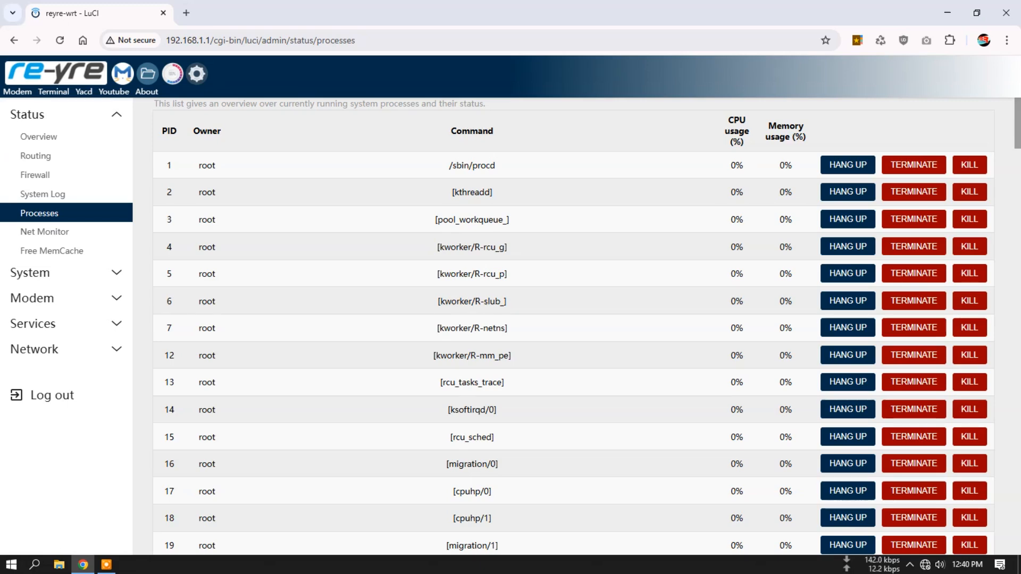
{"action": "scroll", "coordinate": [573, 327], "scroll_direction": "down", "scroll_amount": 20}
{"action": "scroll", "coordinate": [573, 327], "scroll_direction": "down", "scroll_amount": 20}
{"action": "scroll", "coordinate": [573, 327], "scroll_direction": "down", "scroll_amount": 8}
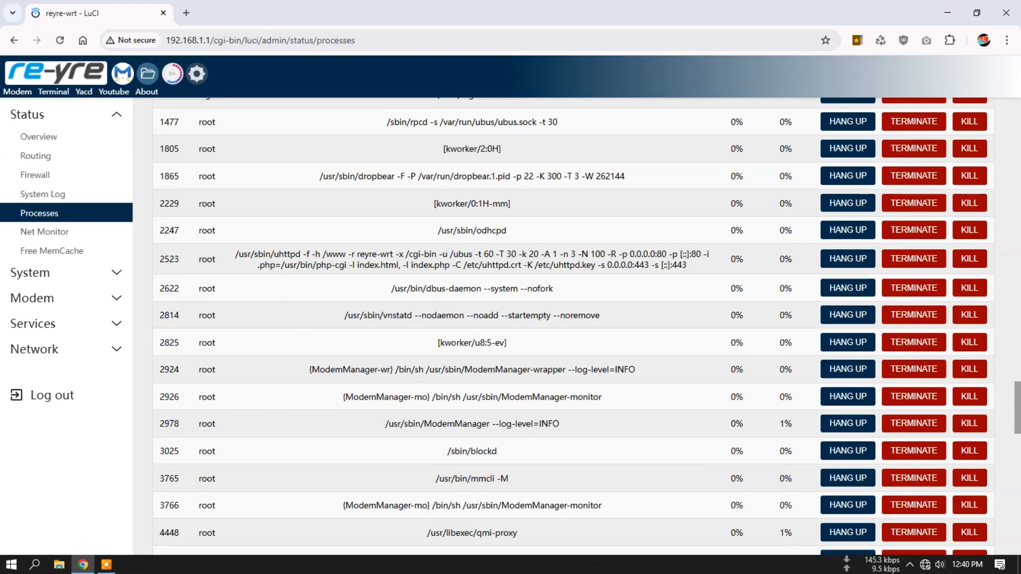
{"action": "scroll", "coordinate": [573, 327], "scroll_direction": "down", "scroll_amount": 20}
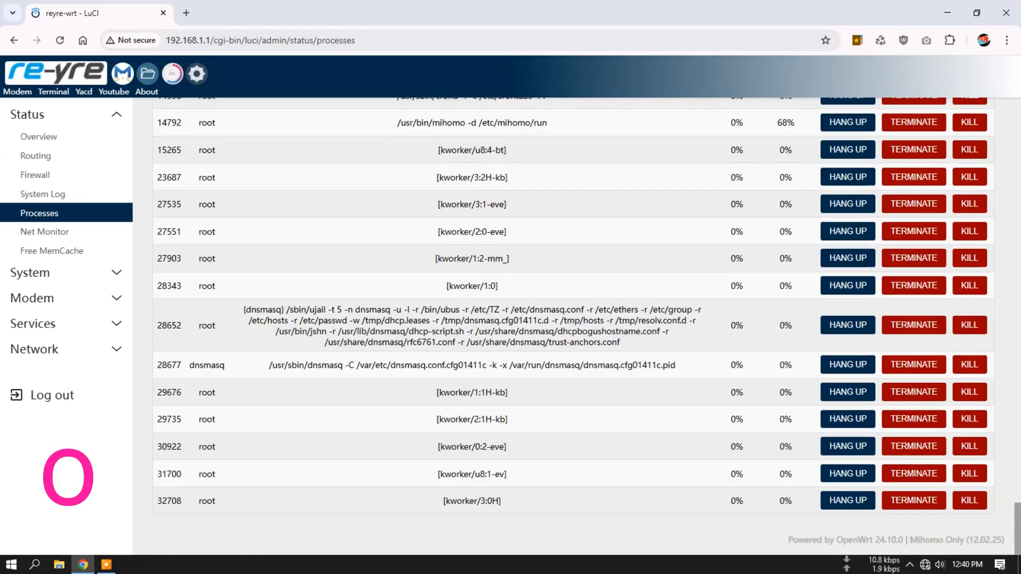
- Examine the Net Monitor gauges and the traffic statistics beneath them
{"action": "left_click", "coordinate": [45, 232]}
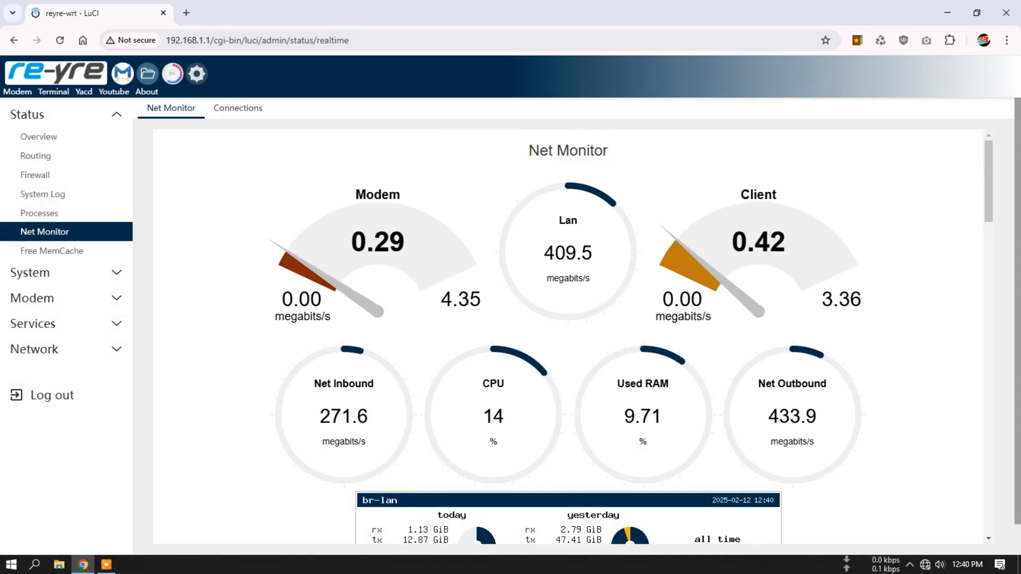
{"action": "scroll", "coordinate": [568, 335], "scroll_direction": "down", "scroll_amount": 9}
{"action": "scroll", "coordinate": [568, 335], "scroll_direction": "up", "scroll_amount": 10}
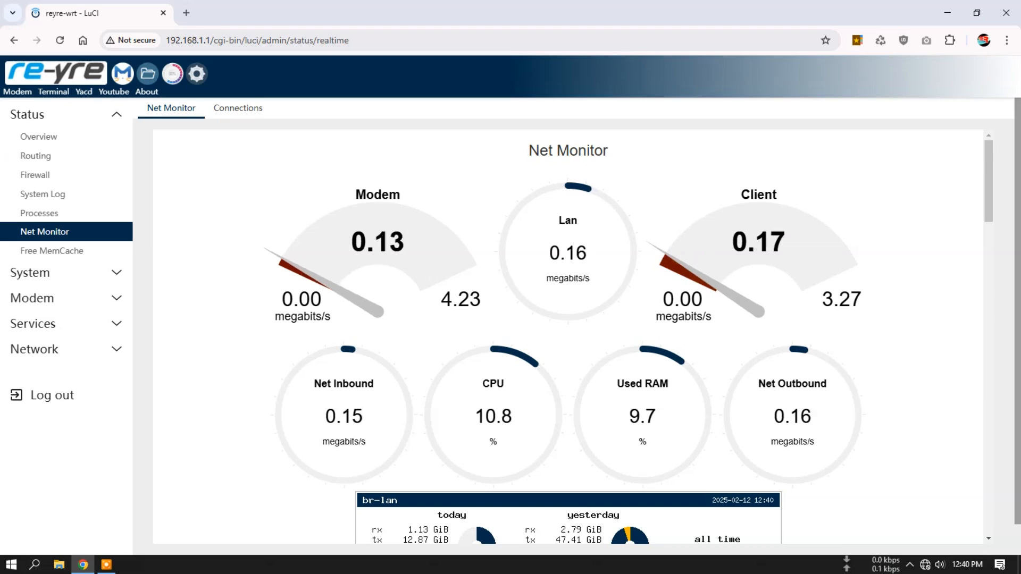
- Examine the realtime connections graph and the connection list, and return to the Net Monitor gauges
{"action": "left_click", "coordinate": [238, 108]}
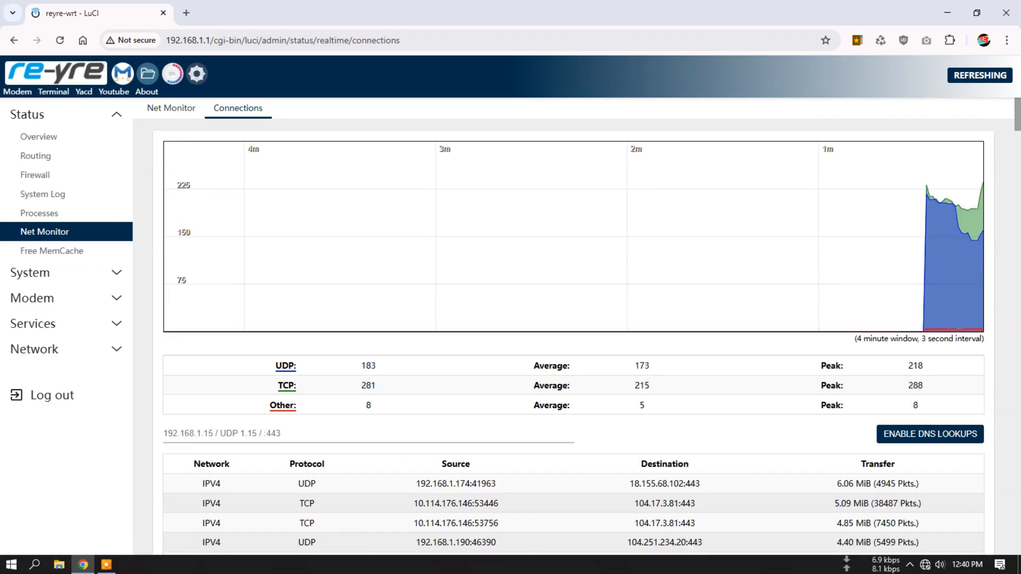
{"action": "scroll", "coordinate": [573, 324], "scroll_direction": "down", "scroll_amount": 20}
{"action": "scroll", "coordinate": [574, 324], "scroll_direction": "up", "scroll_amount": 8}
{"action": "scroll", "coordinate": [574, 324], "scroll_direction": "up", "scroll_amount": 5}
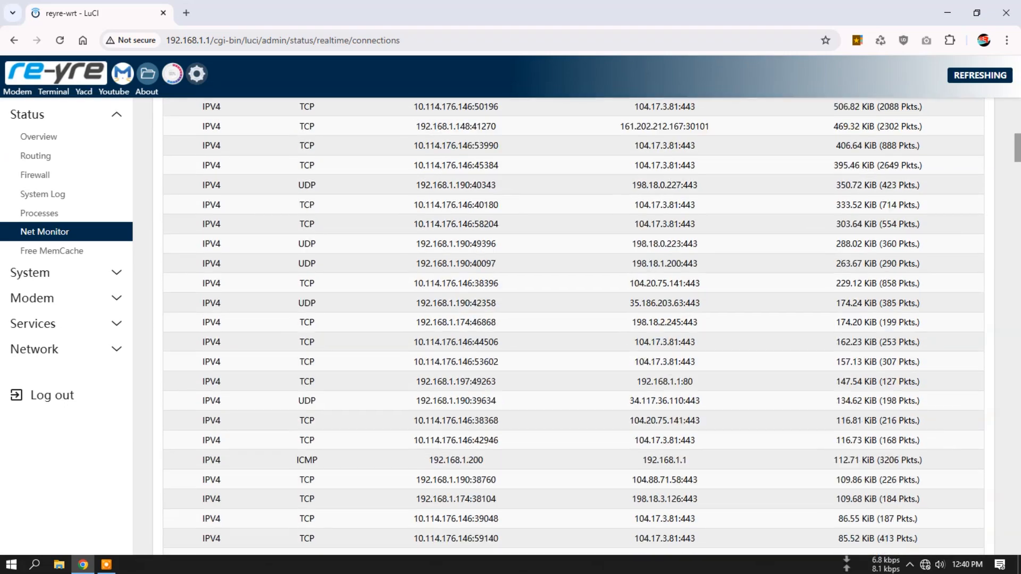
{"action": "scroll", "coordinate": [574, 324], "scroll_direction": "up", "scroll_amount": 3}
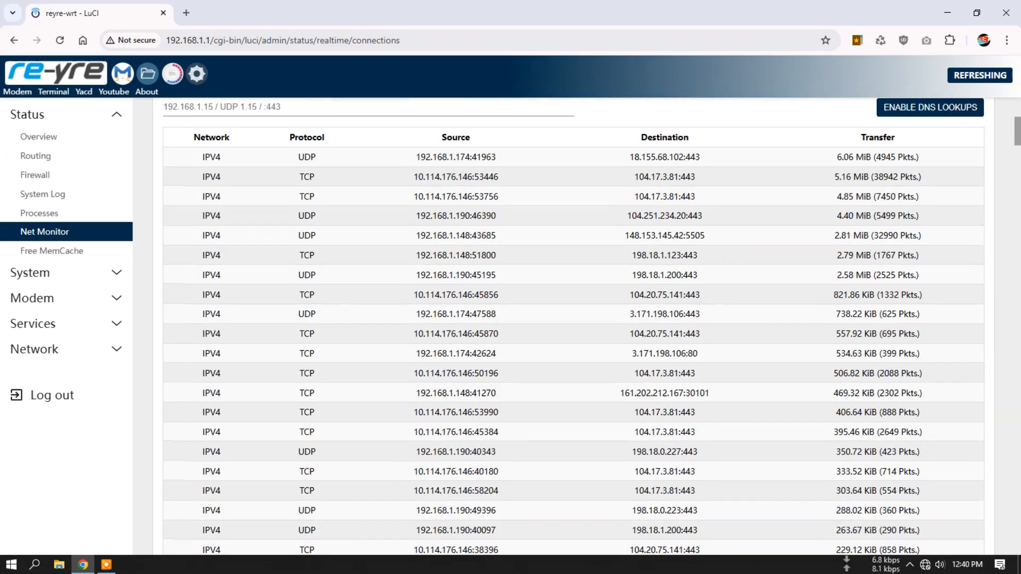
{"action": "scroll", "coordinate": [574, 324], "scroll_direction": "down", "scroll_amount": 5}
{"action": "scroll", "coordinate": [574, 324], "scroll_direction": "up", "scroll_amount": 9}
{"action": "scroll", "coordinate": [573, 324], "scroll_direction": "up", "scroll_amount": 1}
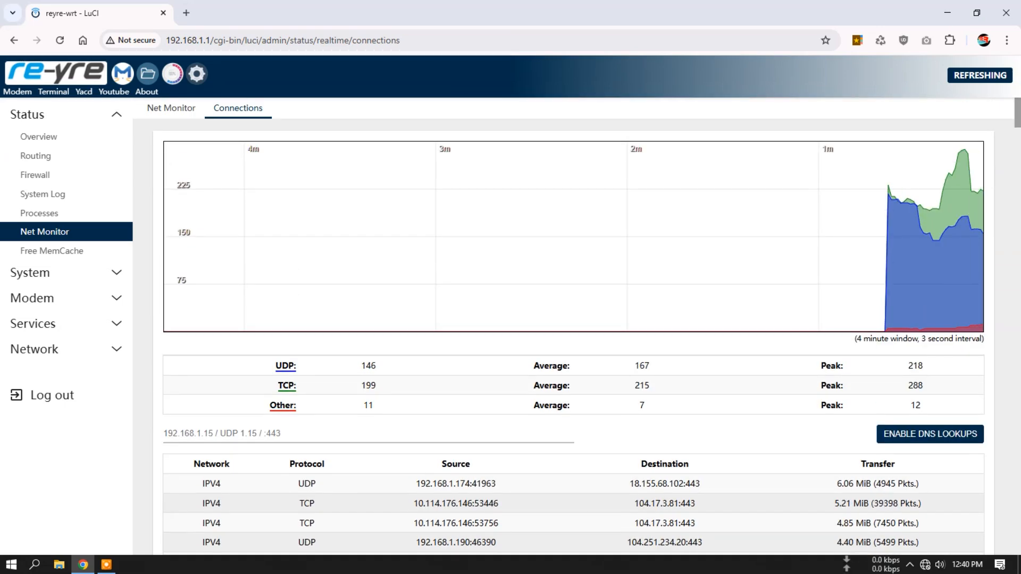
{"action": "left_click", "coordinate": [171, 108]}
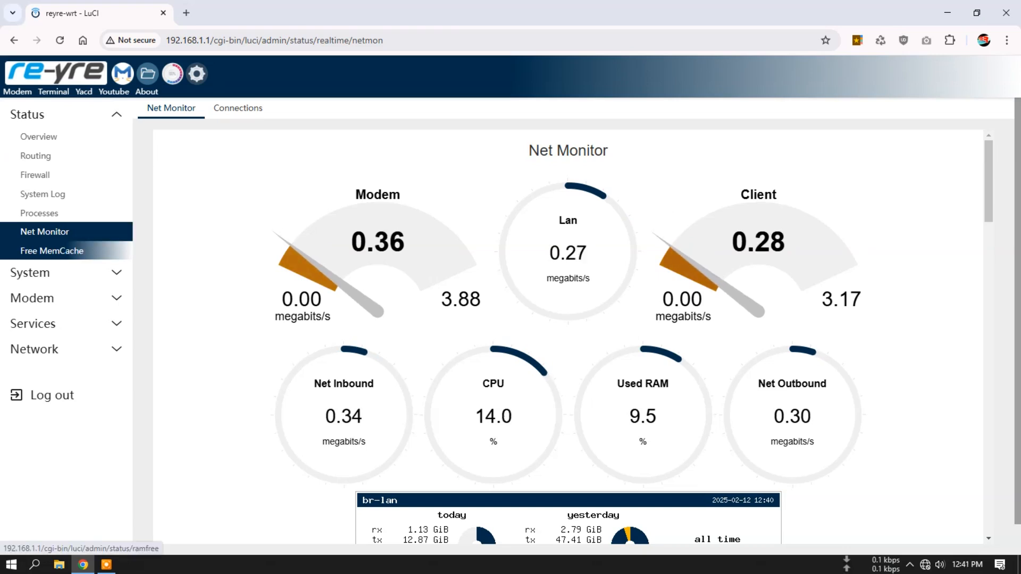
- Free the router's memory cache
{"action": "left_click", "coordinate": [51, 251]}
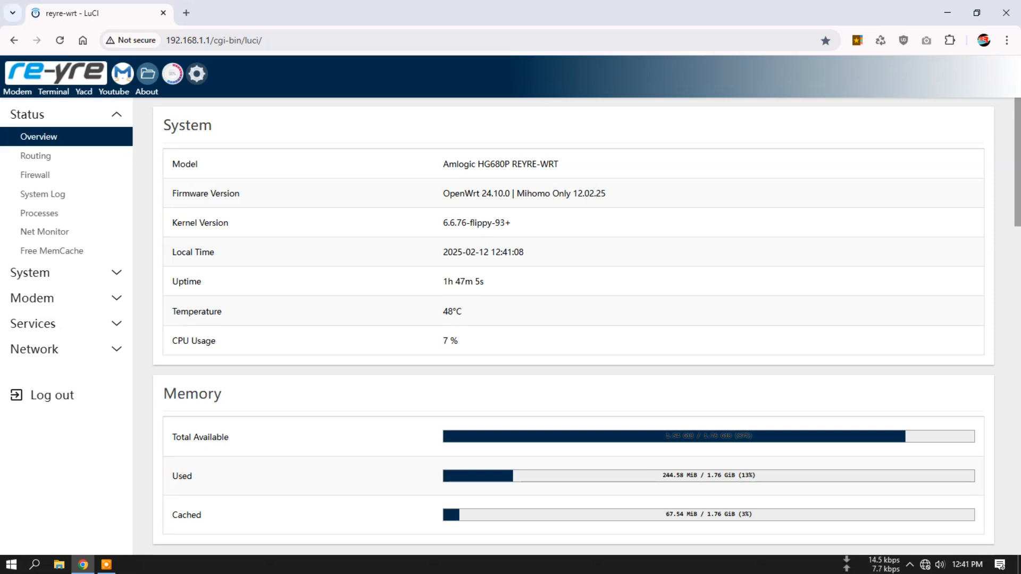
- Review the System Properties, including the general, logging, time synchronization, and language and style settings
{"action": "left_click", "coordinate": [30, 273]}
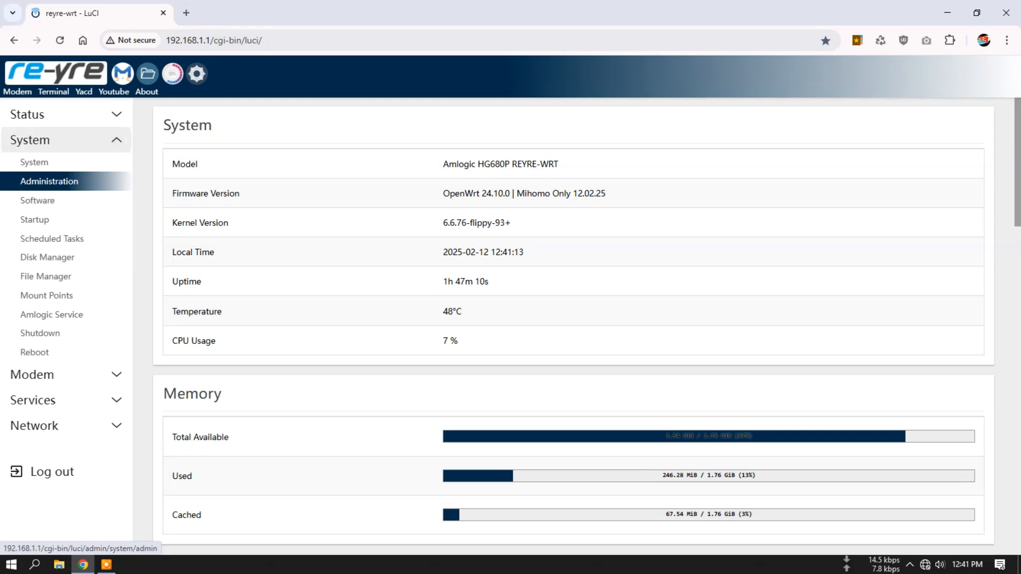
{"action": "left_click", "coordinate": [34, 162]}
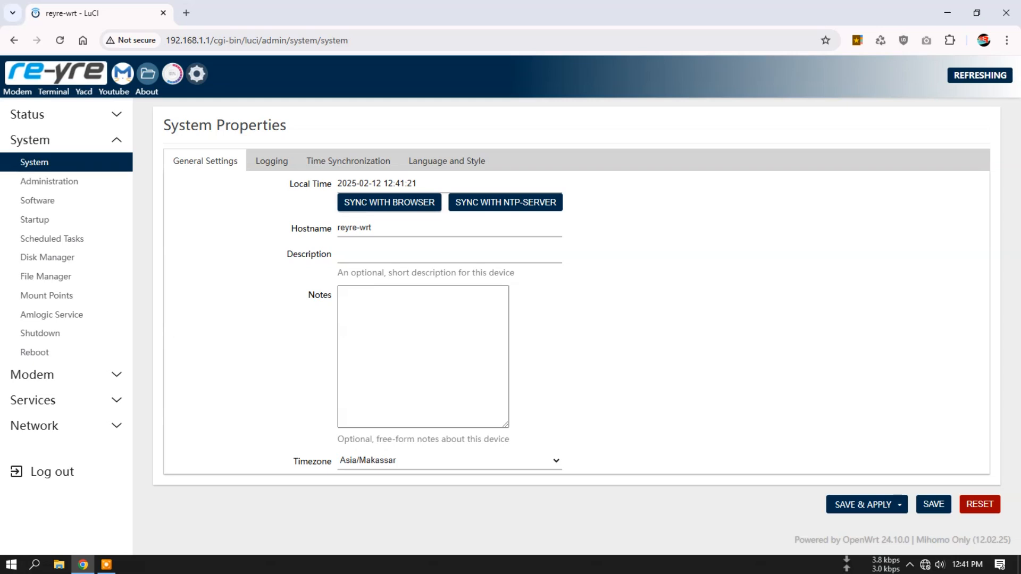
{"action": "left_click", "coordinate": [272, 161]}
{"action": "left_click", "coordinate": [349, 161]}
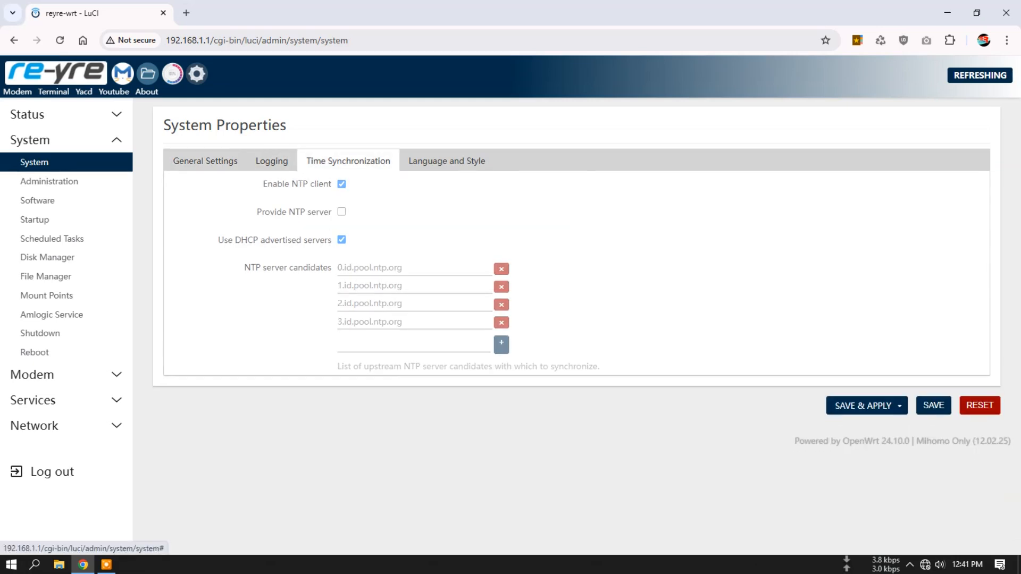
{"action": "left_click", "coordinate": [446, 161]}
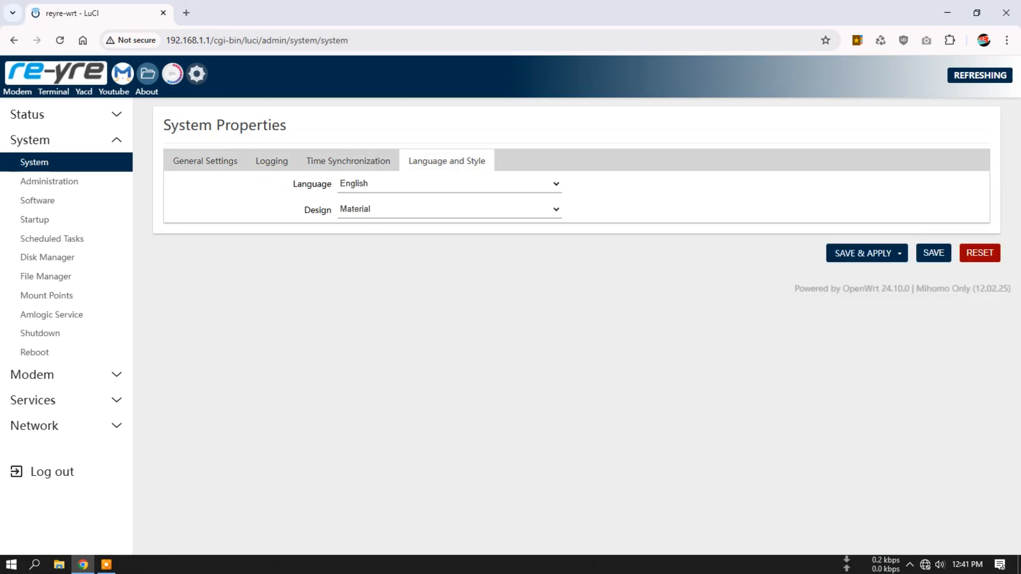
{"action": "left_click", "coordinate": [348, 160]}
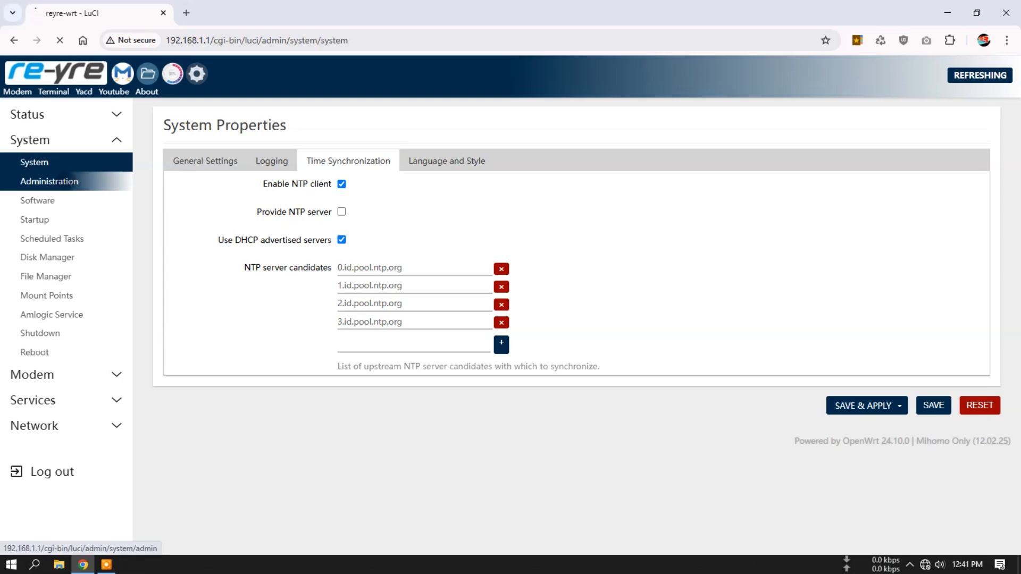
- Review the Administration pages for the router password, SSH access, SSH keys and HTTP(S) access
{"action": "left_click", "coordinate": [49, 181]}
{"action": "left_click", "coordinate": [252, 108]}
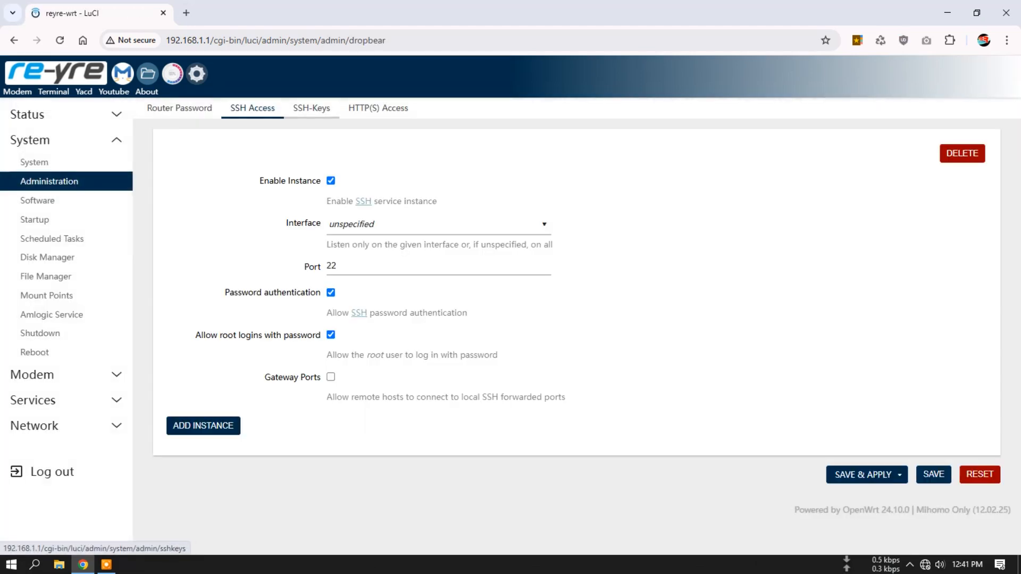
{"action": "left_click", "coordinate": [312, 108]}
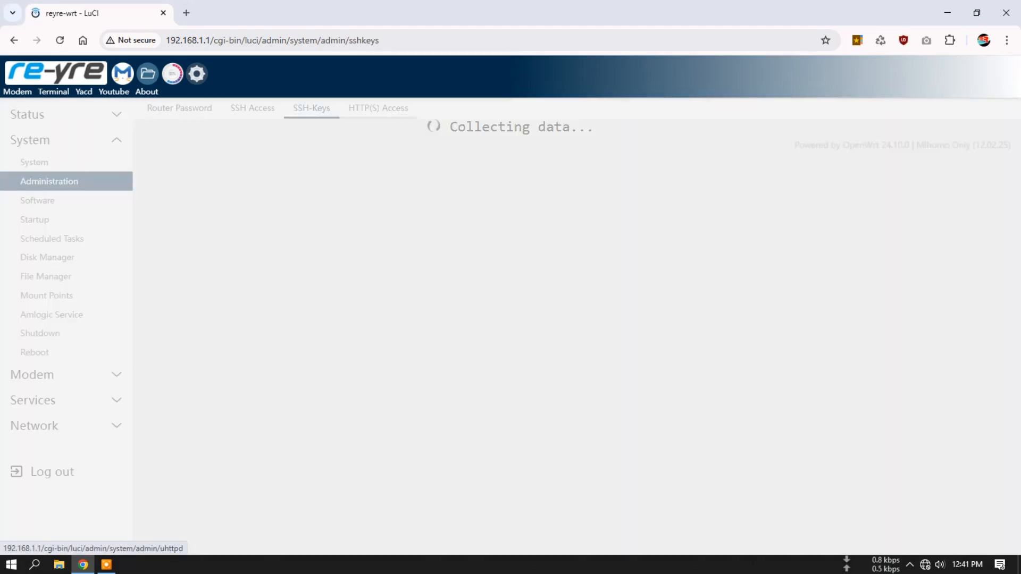
{"action": "left_click", "coordinate": [378, 108]}
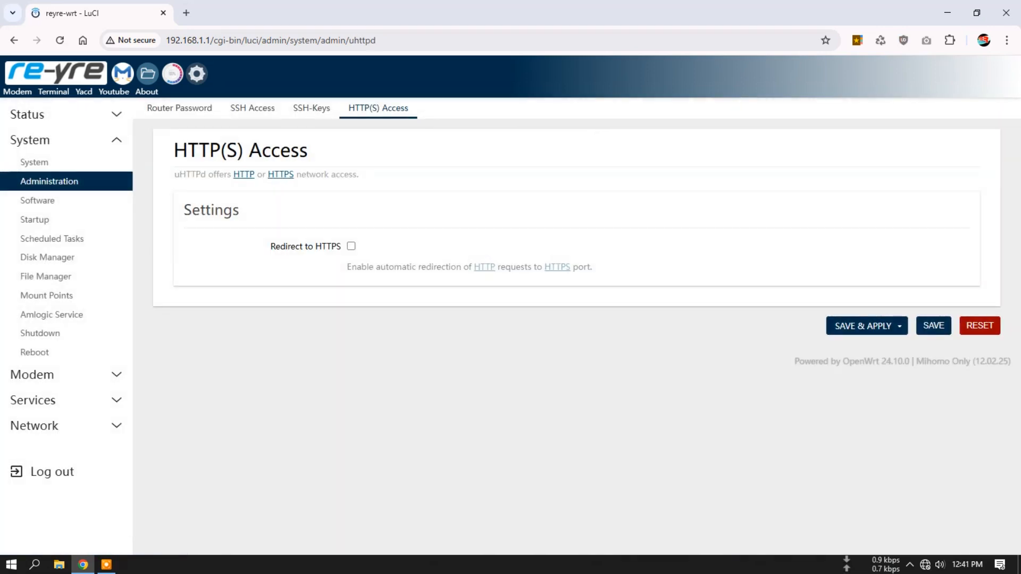
- Review the available, installed and updates package lists on the Software page
{"action": "left_click", "coordinate": [38, 200]}
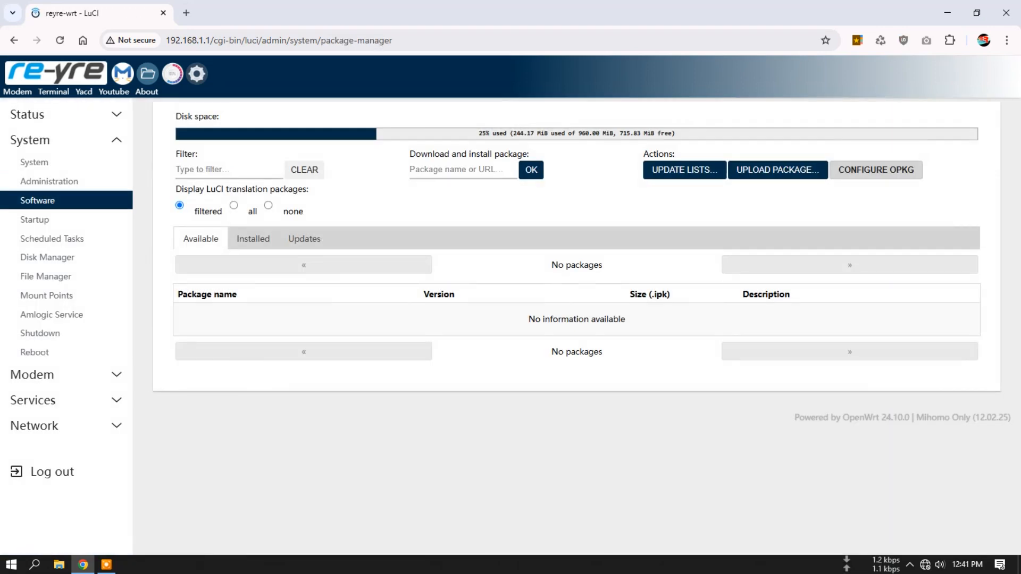
{"action": "left_click", "coordinate": [253, 238]}
{"action": "left_click", "coordinate": [304, 239]}
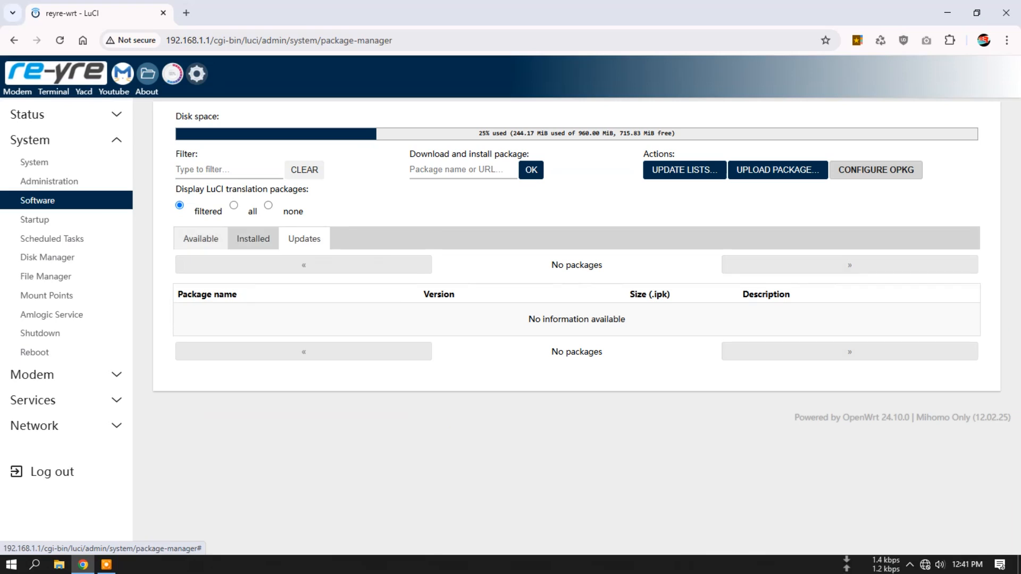
{"action": "left_click", "coordinate": [201, 238]}
{"action": "left_click", "coordinate": [304, 239]}
{"action": "left_click", "coordinate": [253, 238]}
{"action": "left_click", "coordinate": [201, 239]}
{"action": "left_click", "coordinate": [304, 239]}
{"action": "left_click", "coordinate": [200, 238]}
- Update the opkg package lists and dismiss the package manager output
{"action": "left_click", "coordinate": [684, 170]}
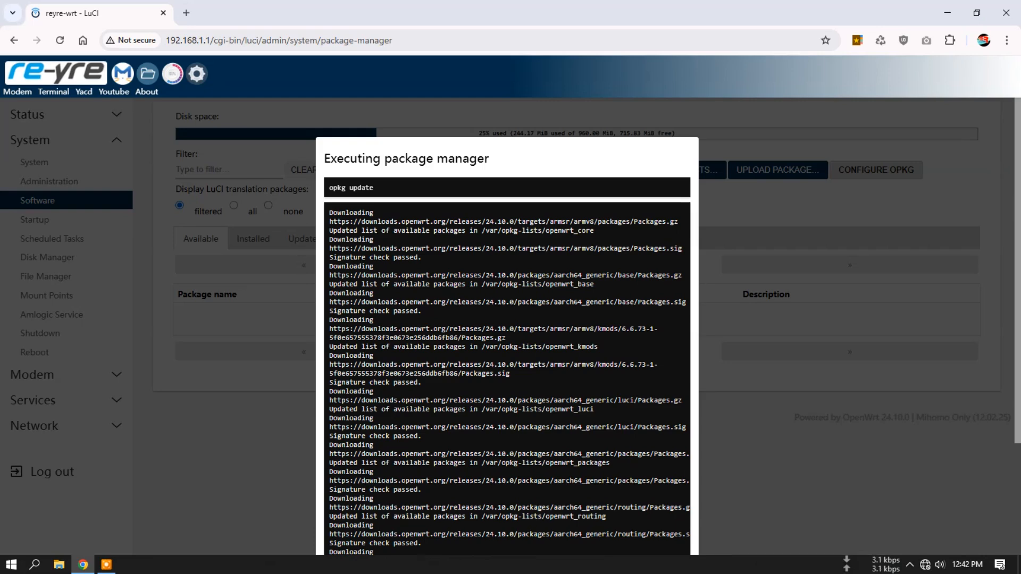
{"action": "scroll", "coordinate": [507, 320], "scroll_direction": "down", "scroll_amount": 3}
{"action": "left_click", "coordinate": [349, 487]}
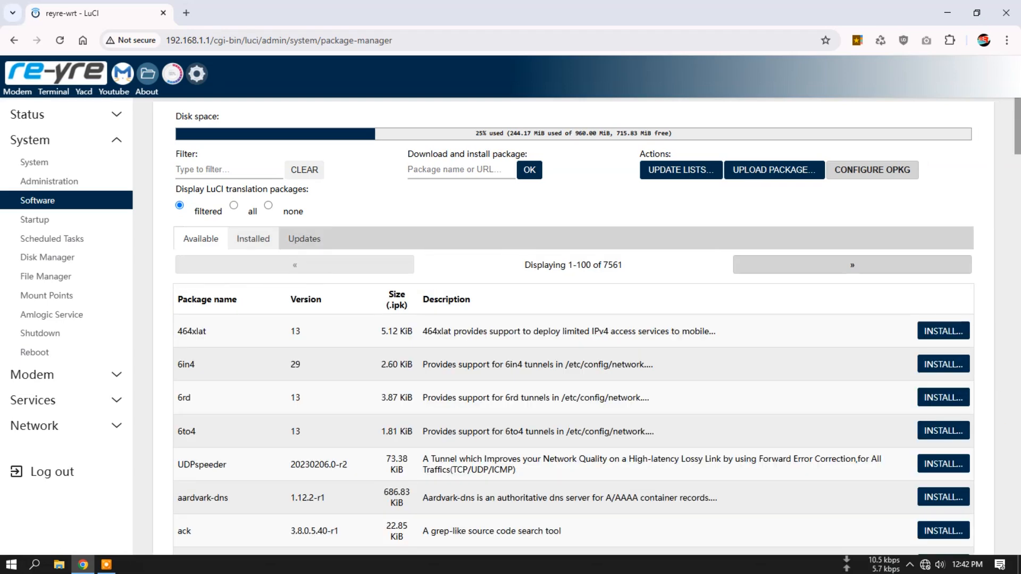
- Check the installed packages and updates lists, and return to the available packages
{"action": "left_click", "coordinate": [253, 239]}
{"action": "left_click", "coordinate": [304, 239]}
{"action": "left_click_drag", "start_coordinate": [626, 320], "coordinate": [527, 320]}
{"action": "left_click", "coordinate": [524, 321]}
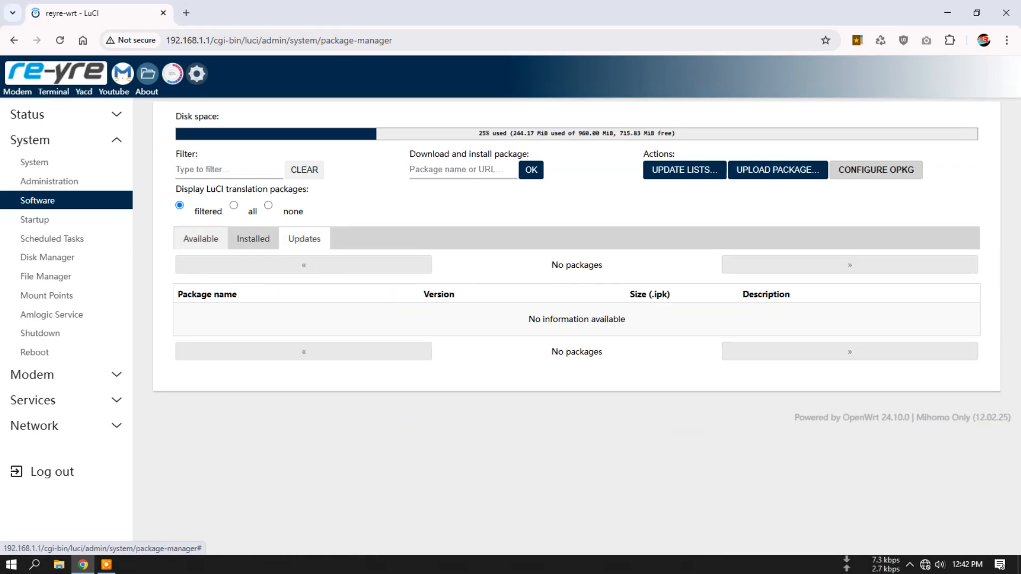
{"action": "left_click", "coordinate": [201, 239]}
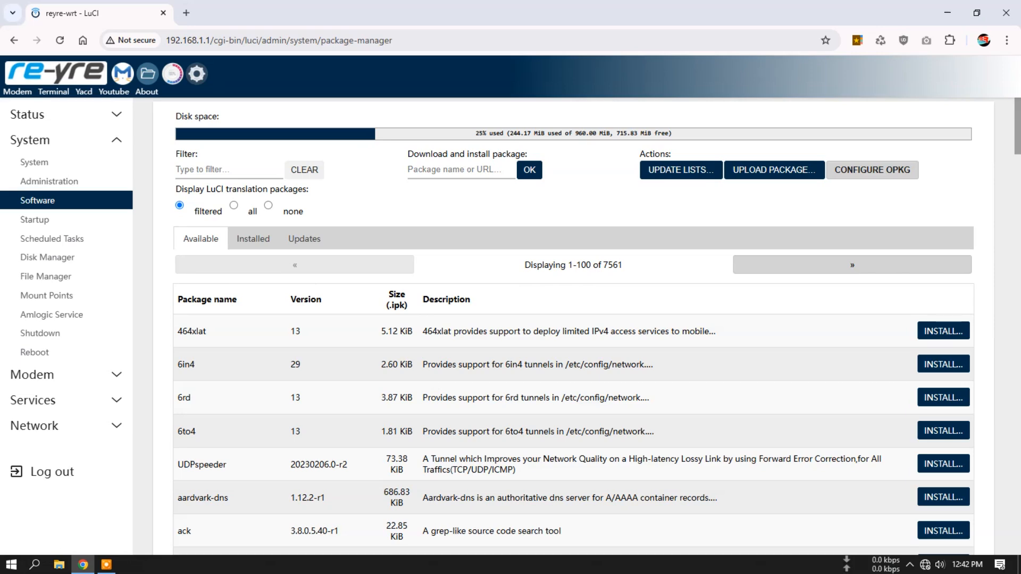
- Browse to the lib/udev/rules.d folder in the File Manager
{"action": "left_click", "coordinate": [46, 276]}
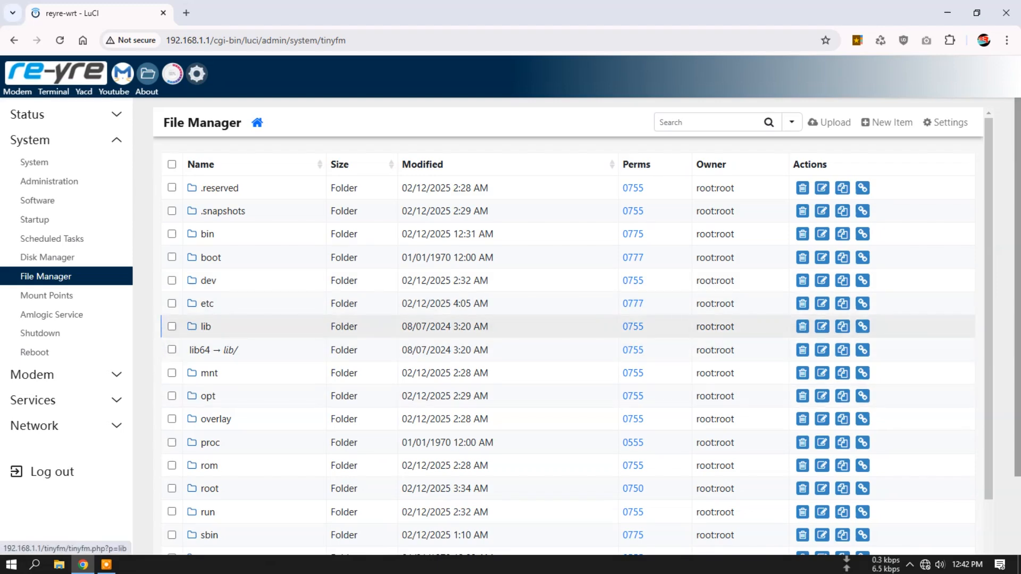
{"action": "left_click", "coordinate": [206, 326]}
{"action": "left_click", "coordinate": [205, 396]}
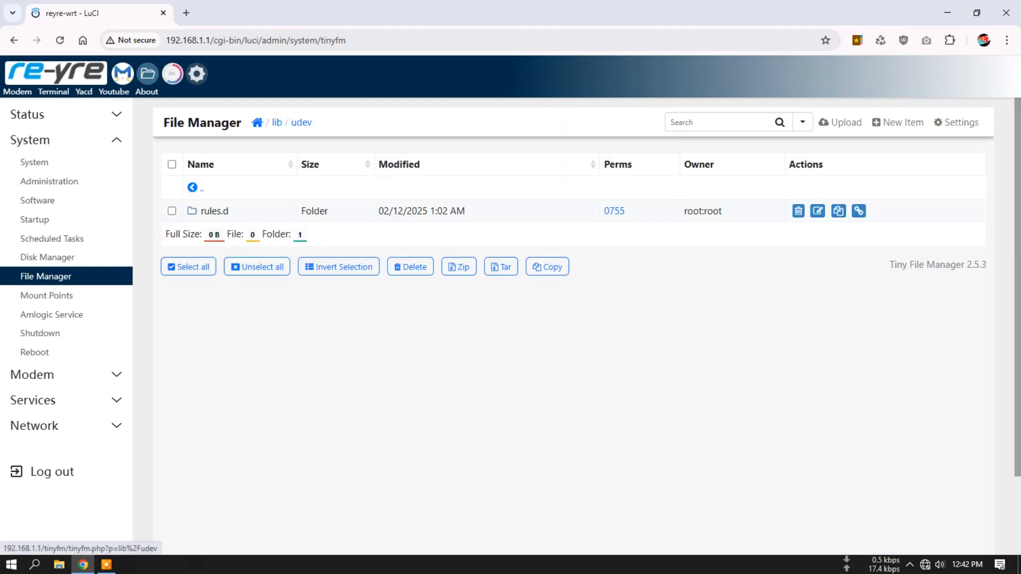
{"action": "left_click", "coordinate": [212, 210]}
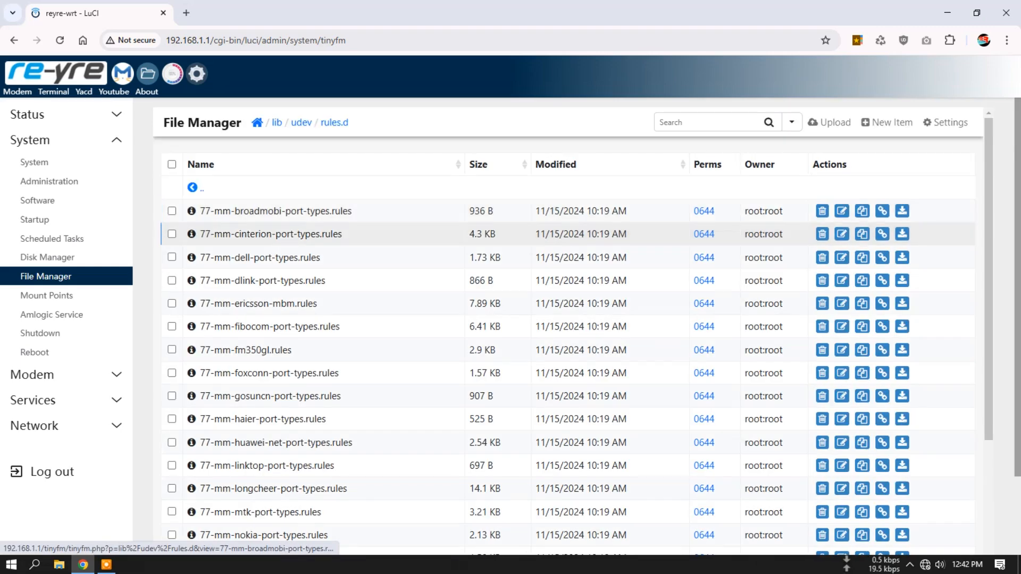
- Open 77-mm-fm350gl.rules and read through its FM350GL port rules
{"action": "left_click_drag", "start_coordinate": [292, 350], "coordinate": [211, 350]}
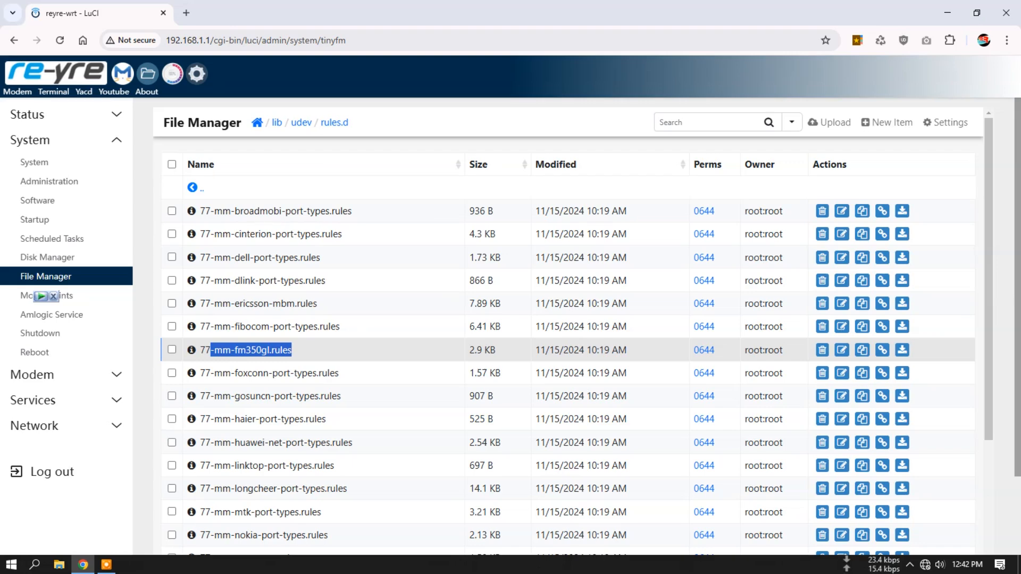
{"action": "left_click", "coordinate": [234, 351]}
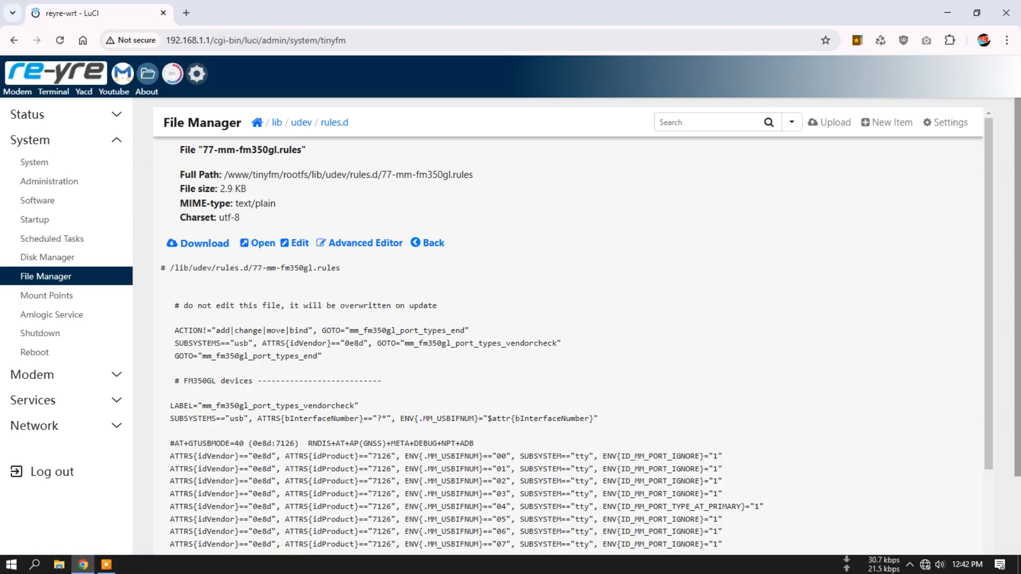
{"action": "scroll", "coordinate": [568, 346], "scroll_direction": "down", "scroll_amount": 3}
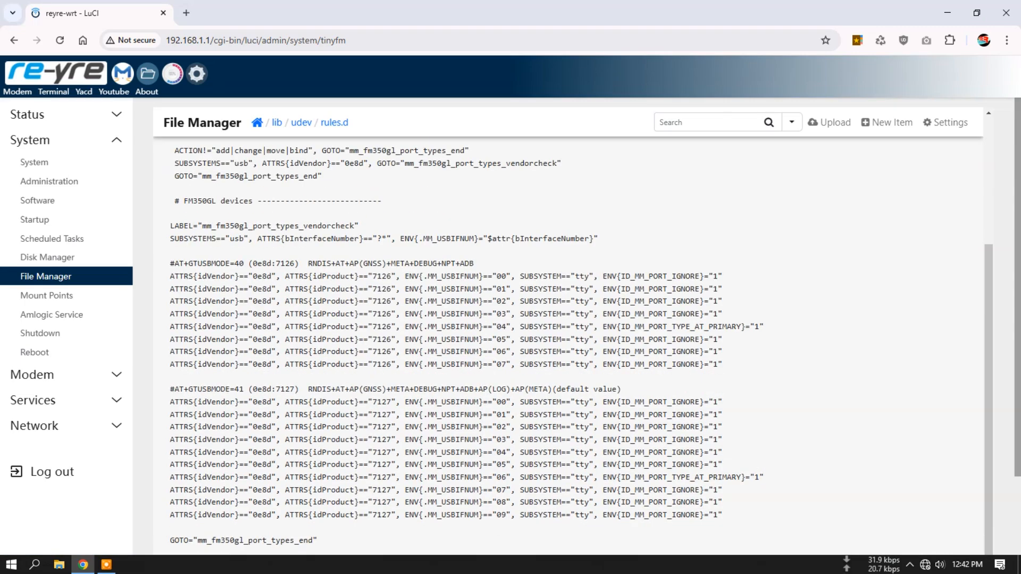
{"action": "scroll", "coordinate": [568, 346], "scroll_direction": "down", "scroll_amount": 2}
{"action": "scroll", "coordinate": [568, 345], "scroll_direction": "up", "scroll_amount": 3}
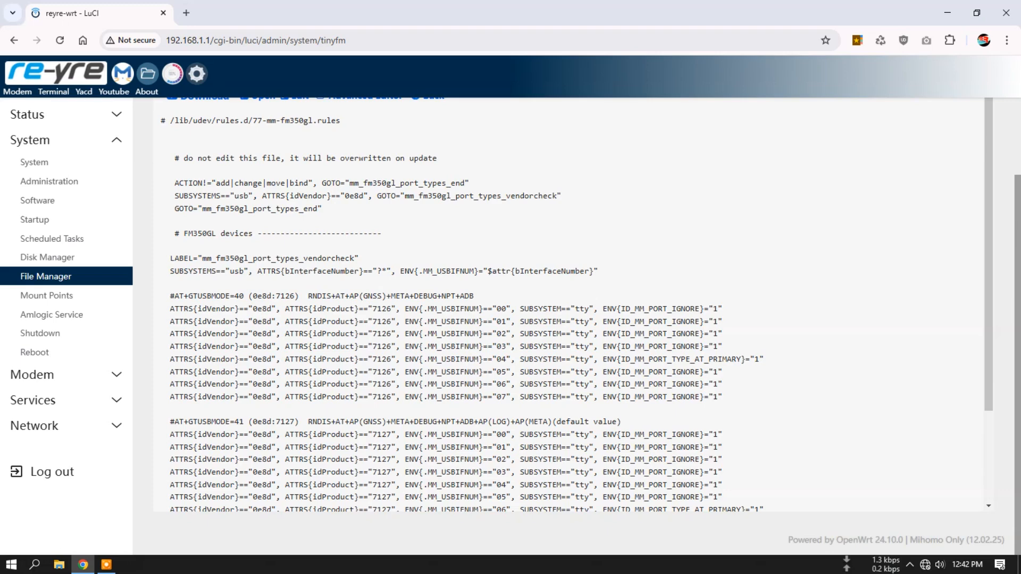
{"action": "scroll", "coordinate": [568, 346], "scroll_direction": "up", "scroll_amount": 3}
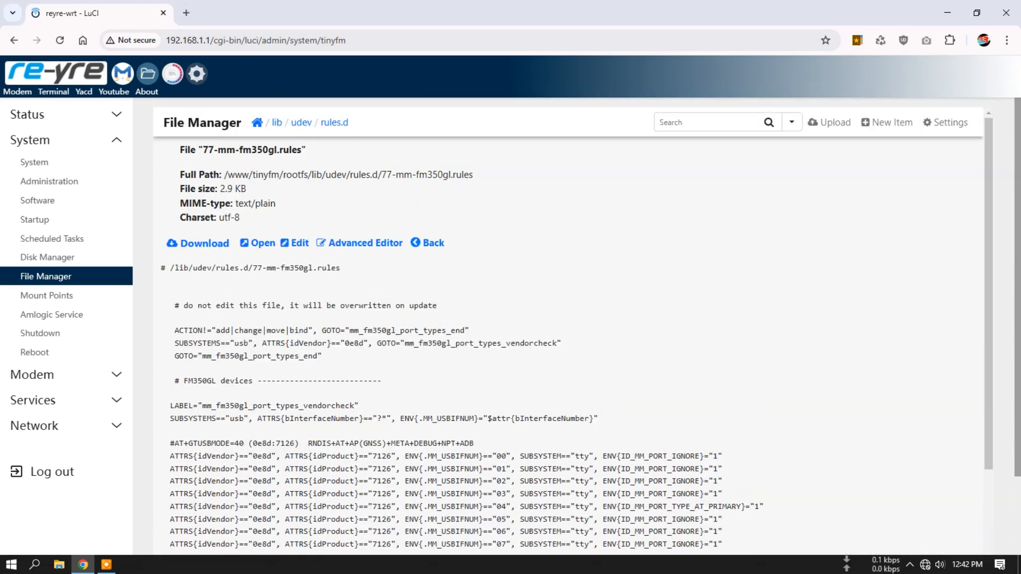
- Revisit the System Properties, Administration and Software pages in turn
{"action": "left_click", "coordinate": [34, 162]}
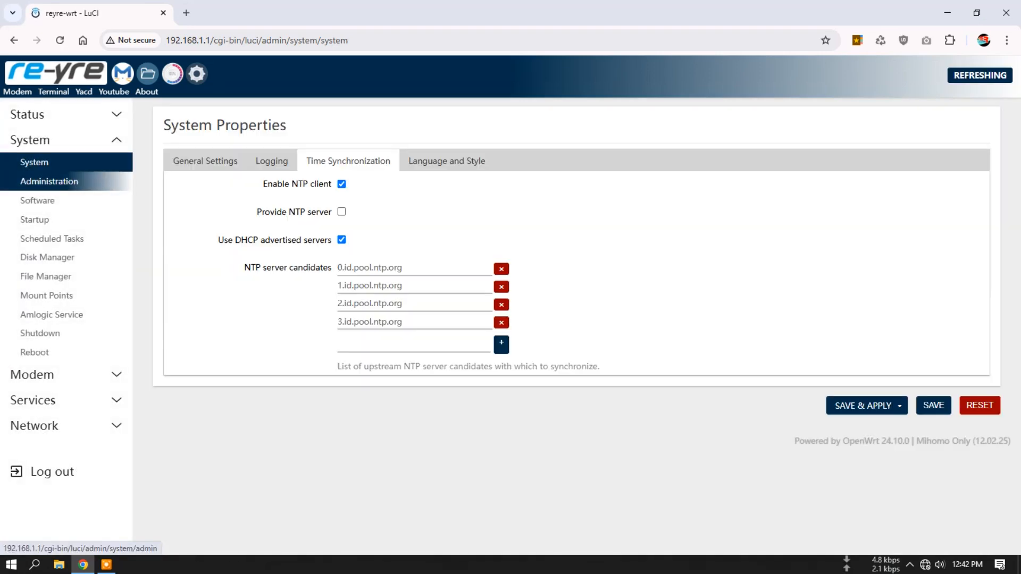
{"action": "left_click", "coordinate": [49, 181]}
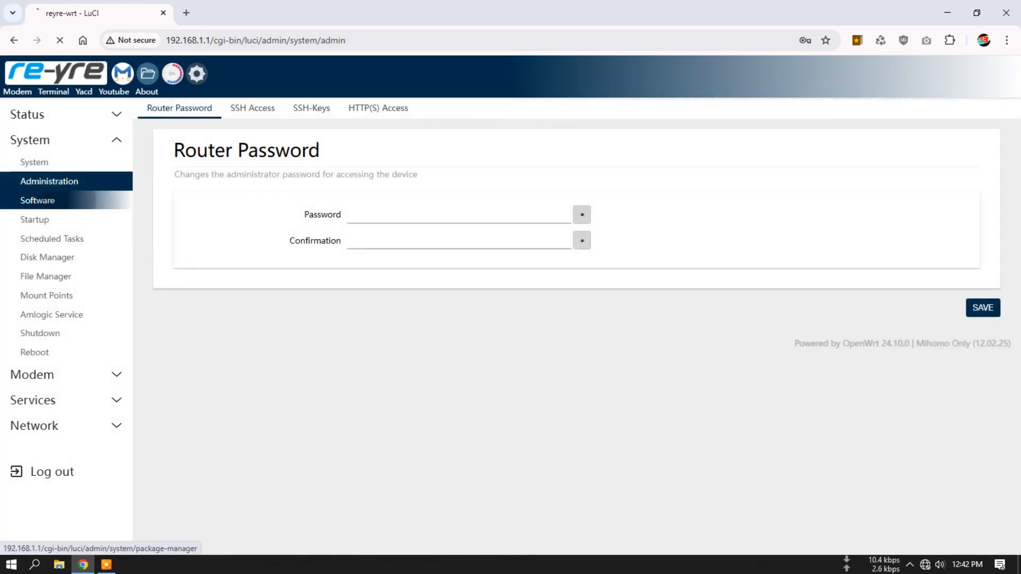
{"action": "left_click", "coordinate": [37, 200]}
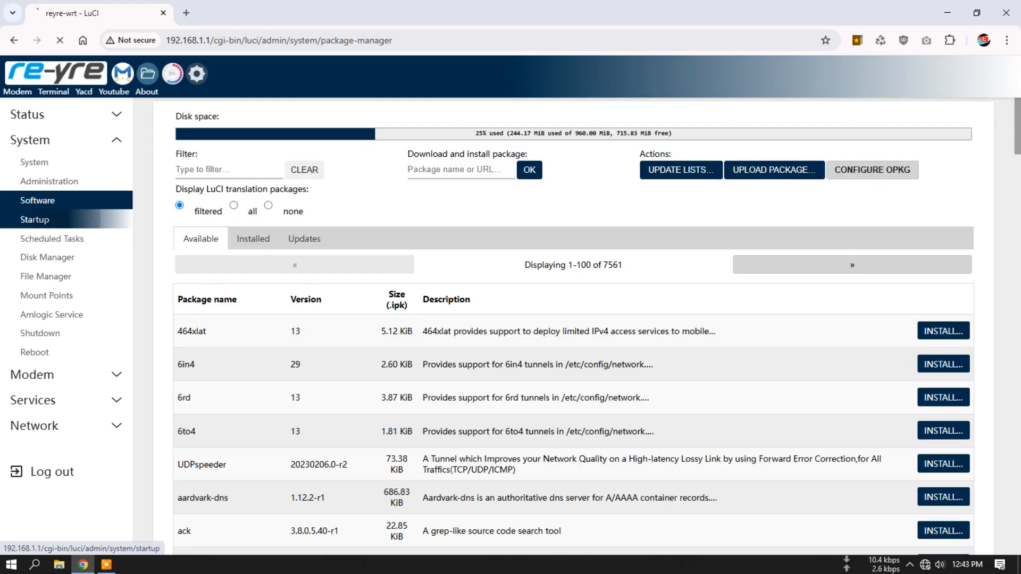
- Examine the initscripts list on the Startup page and the local startup commands in /etc/rc.local
{"action": "left_click", "coordinate": [34, 219]}
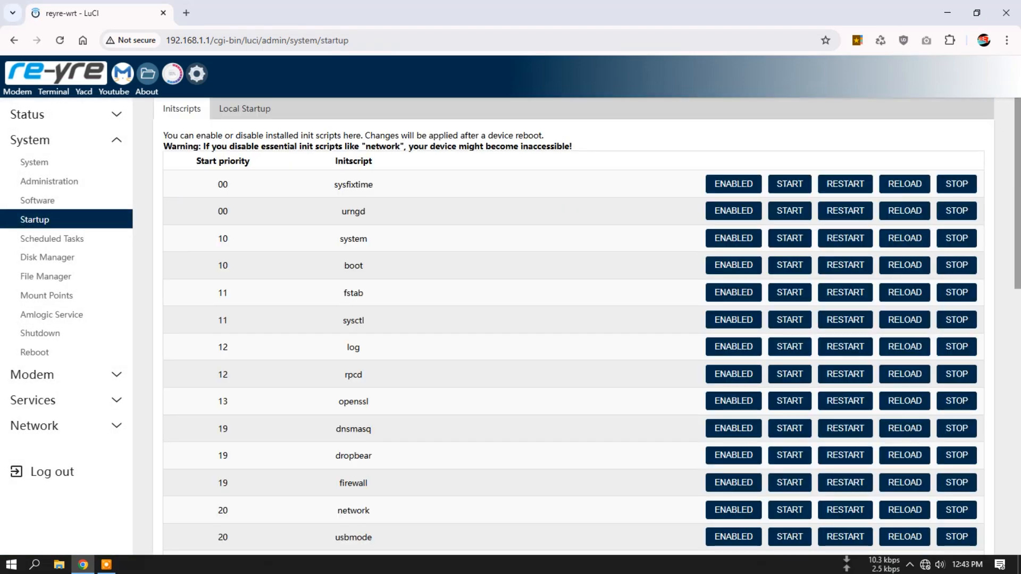
{"action": "scroll", "coordinate": [585, 327], "scroll_direction": "down", "scroll_amount": 8}
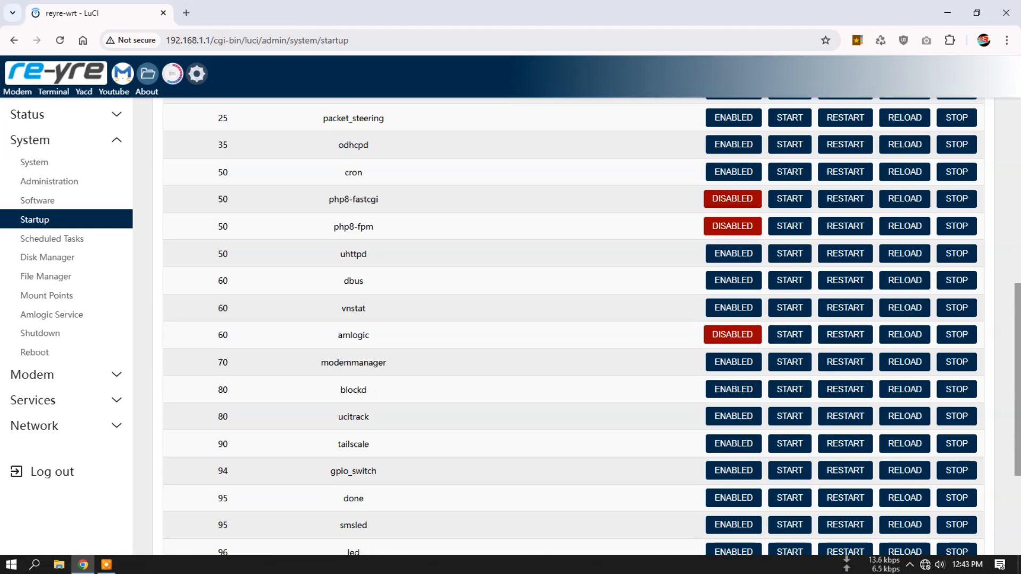
{"action": "scroll", "coordinate": [585, 327], "scroll_direction": "down", "scroll_amount": 3}
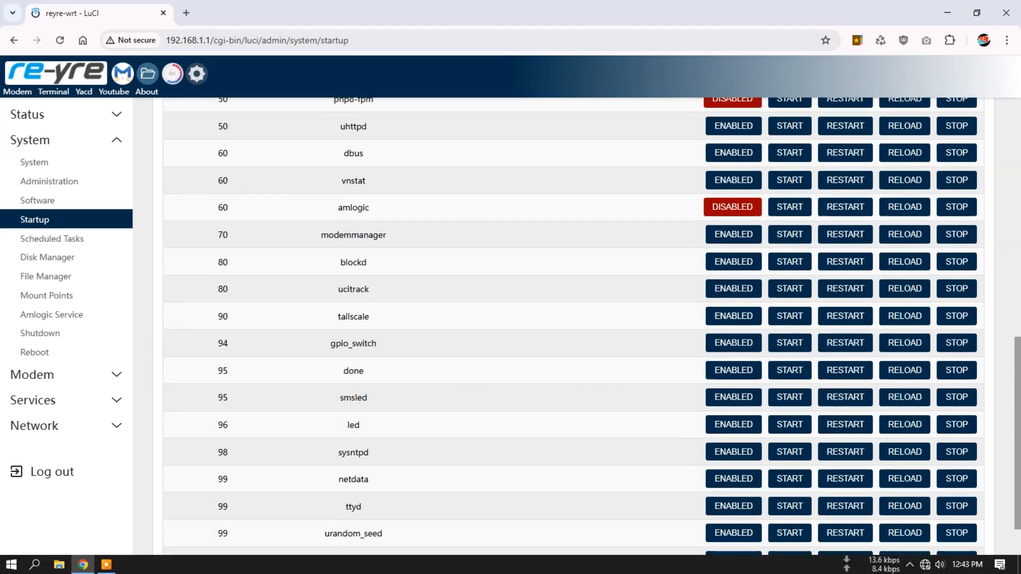
{"action": "scroll", "coordinate": [585, 327], "scroll_direction": "down", "scroll_amount": 1}
{"action": "scroll", "coordinate": [584, 327], "scroll_direction": "up", "scroll_amount": 12}
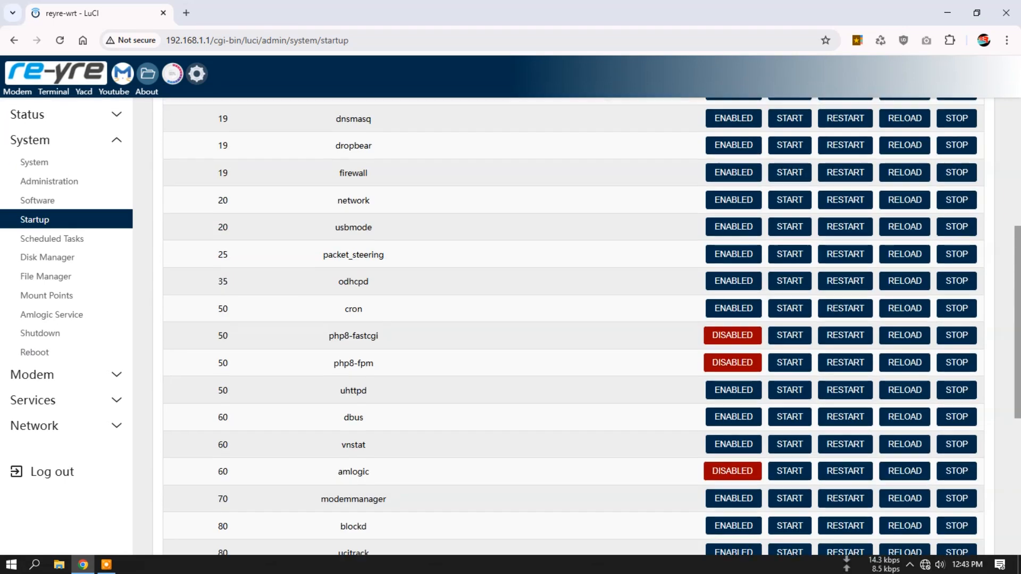
{"action": "scroll", "coordinate": [585, 327], "scroll_direction": "down", "scroll_amount": 10}
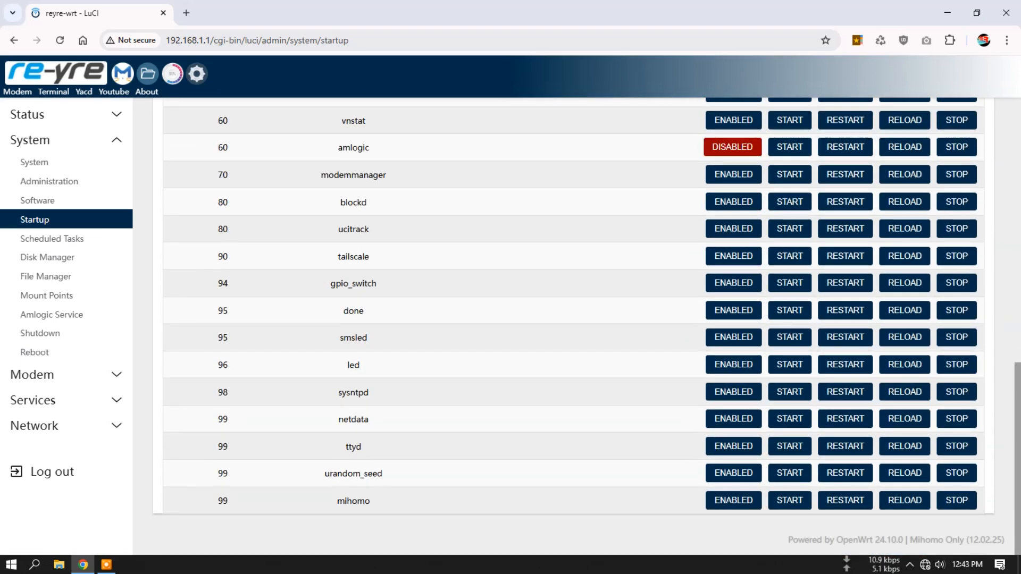
{"action": "scroll", "coordinate": [585, 327], "scroll_direction": "up", "scroll_amount": 9}
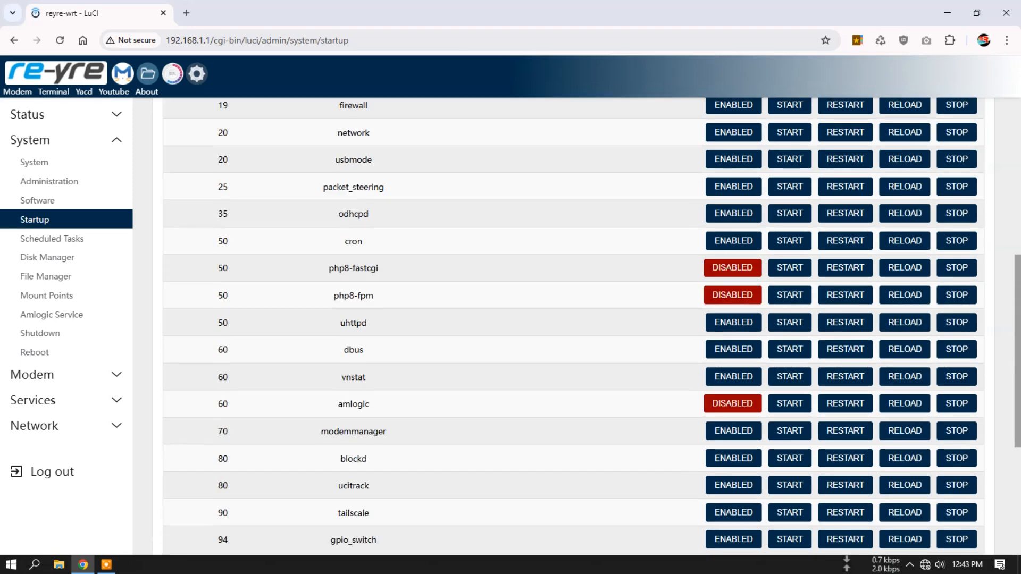
{"action": "scroll", "coordinate": [584, 327], "scroll_direction": "up", "scroll_amount": 3}
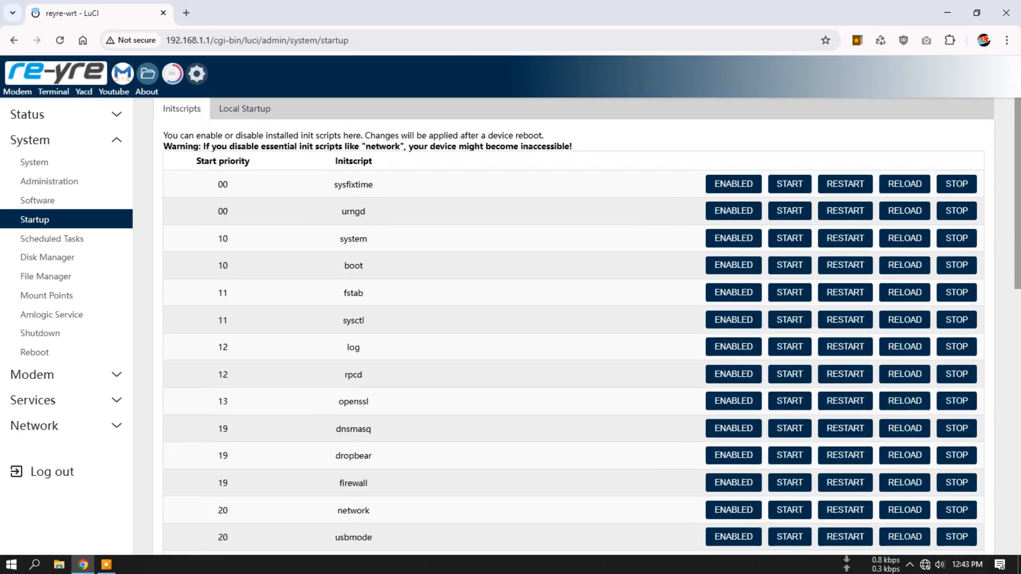
{"action": "left_click", "coordinate": [244, 108]}
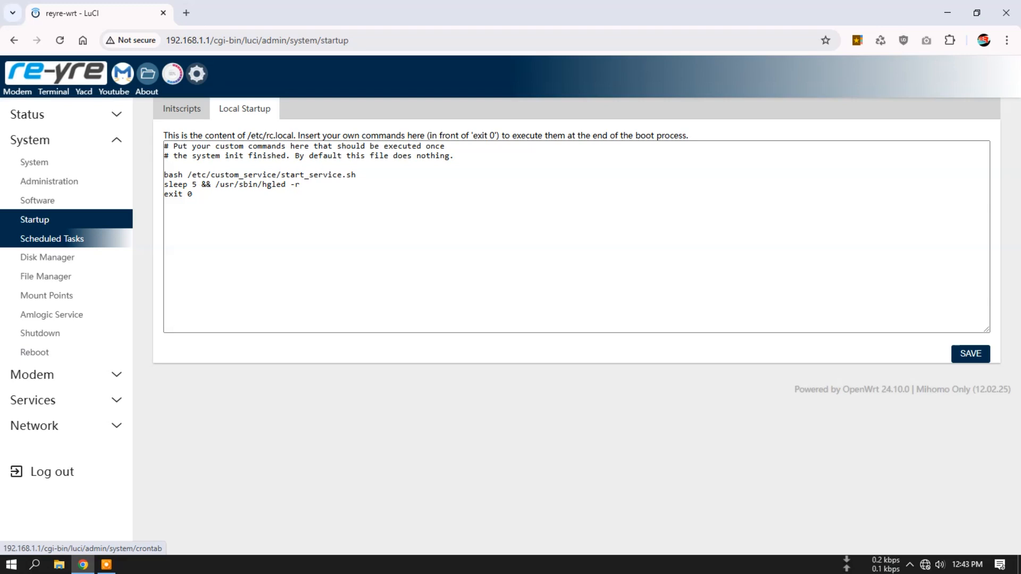
- Review the crontab entries for cache dropping and vnstati on the Scheduled Tasks page
{"action": "left_click", "coordinate": [52, 238]}
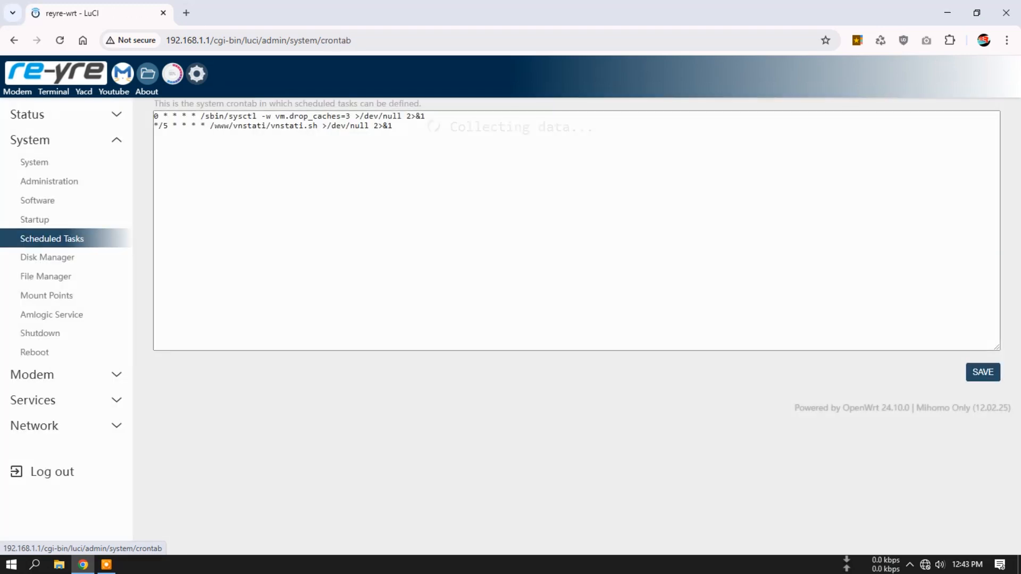
{"action": "left_click", "coordinate": [392, 126]}
{"action": "left_click", "coordinate": [426, 117]}
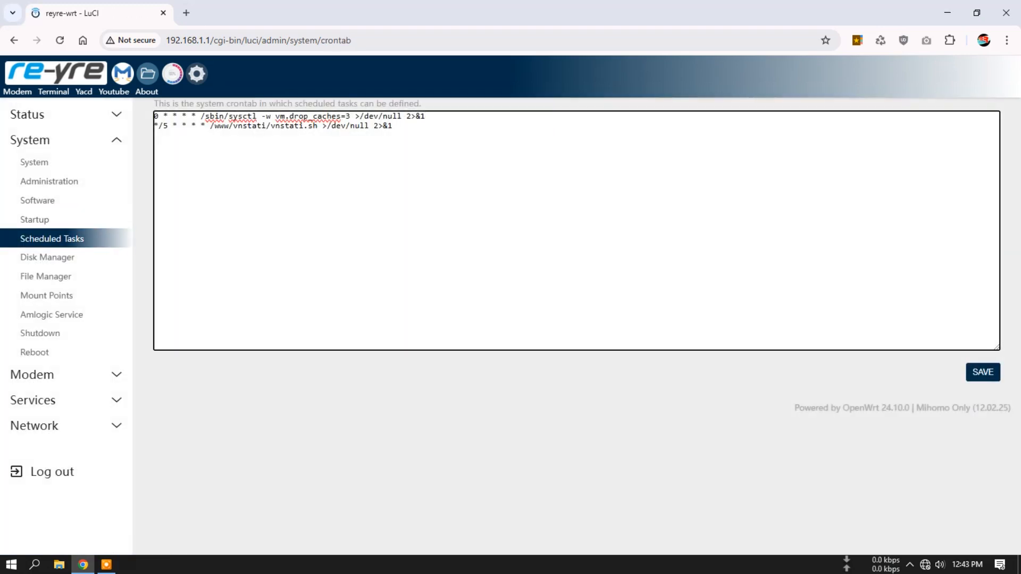
- Inspect the device and partition details of /dev/mmcblk2 in the Disk Manager, and return to its overview
{"action": "left_click", "coordinate": [85, 257]}
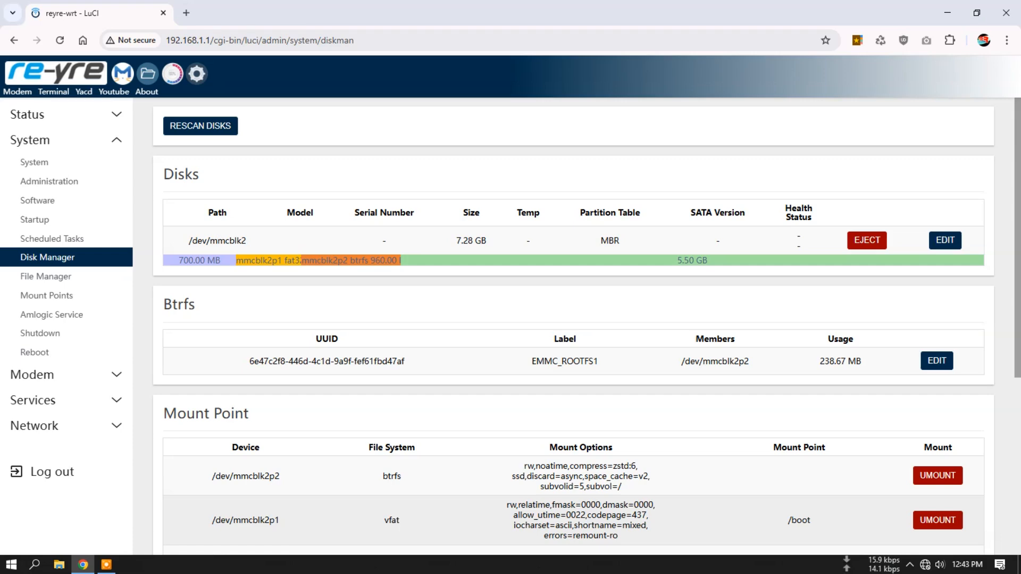
{"action": "left_click", "coordinate": [945, 240]}
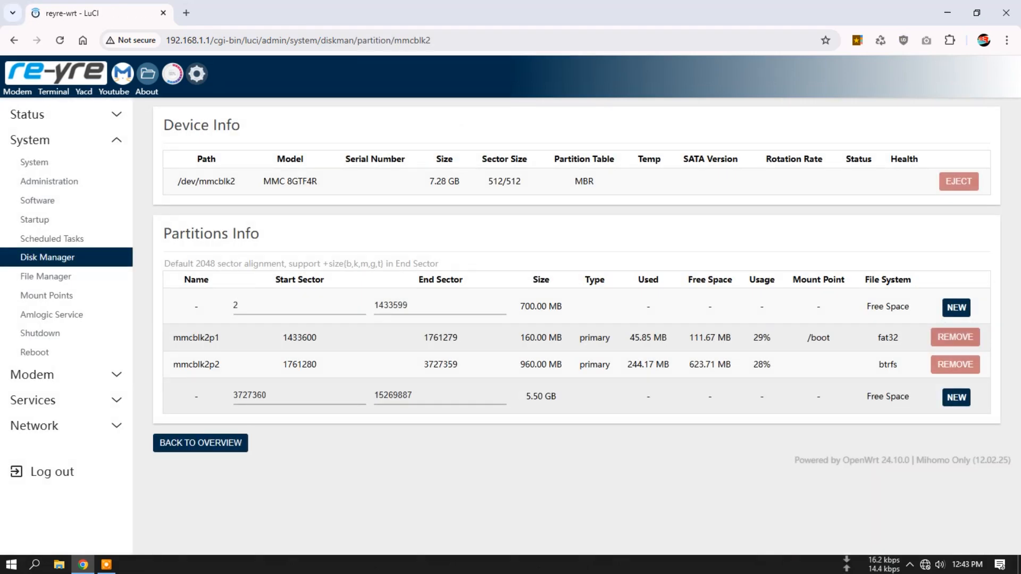
{"action": "left_click_drag", "start_coordinate": [263, 181], "coordinate": [318, 181]}
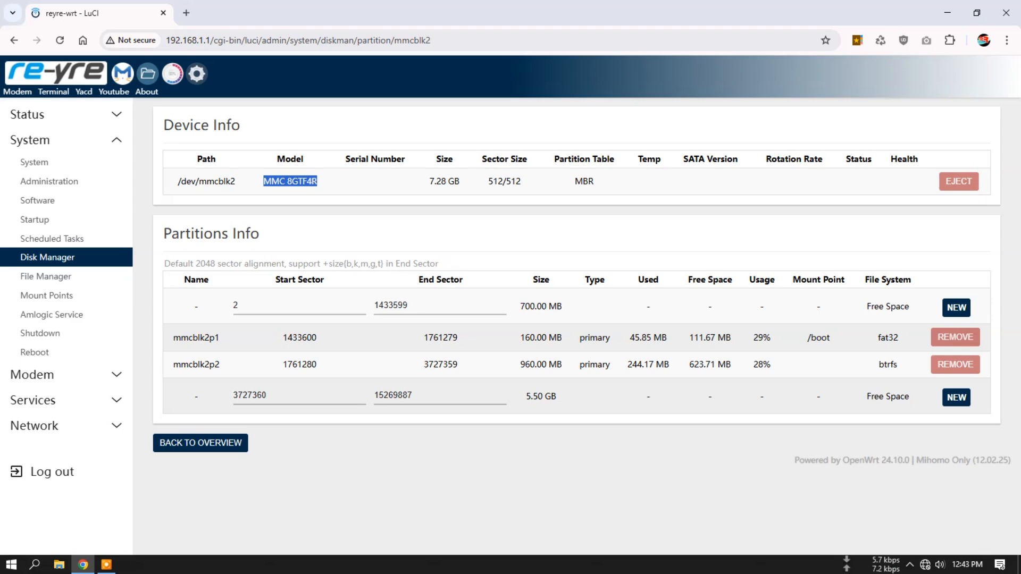
{"action": "left_click", "coordinate": [47, 258]}
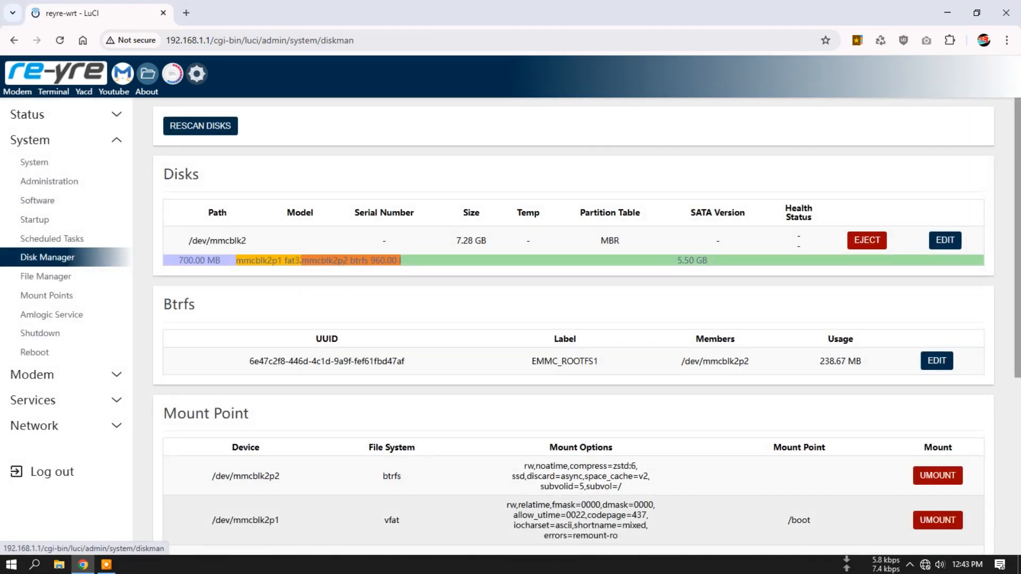
- Look through the root folder listing in the File Manager
{"action": "left_click", "coordinate": [46, 276]}
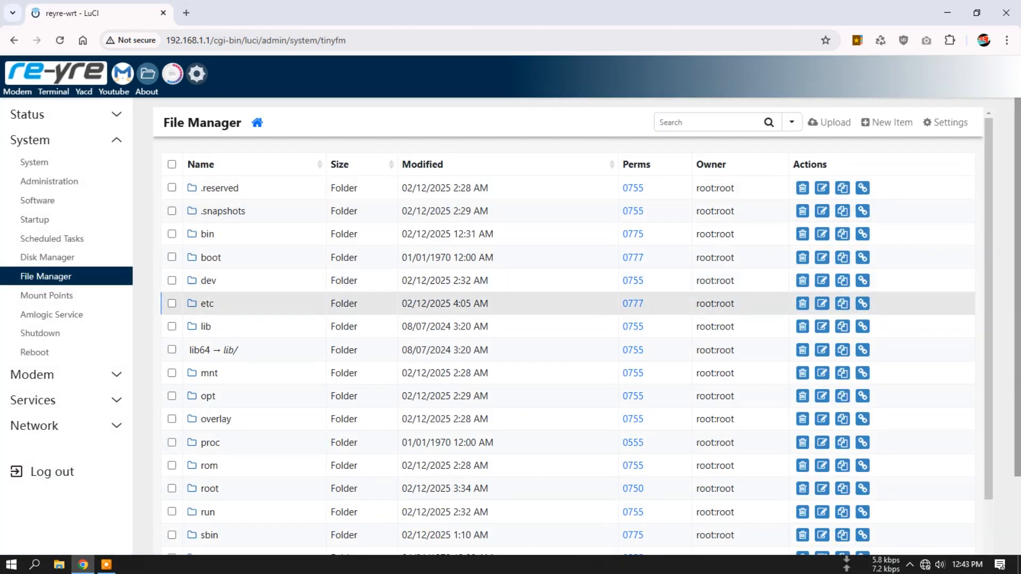
{"action": "scroll", "coordinate": [568, 340], "scroll_direction": "down", "scroll_amount": 3}
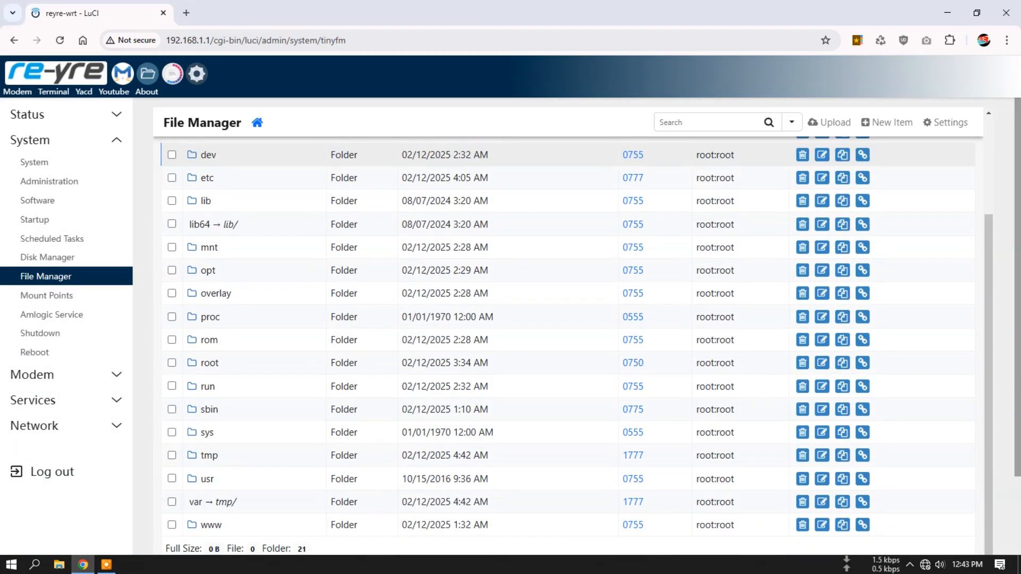
{"action": "scroll", "coordinate": [568, 340], "scroll_direction": "up", "scroll_amount": 3}
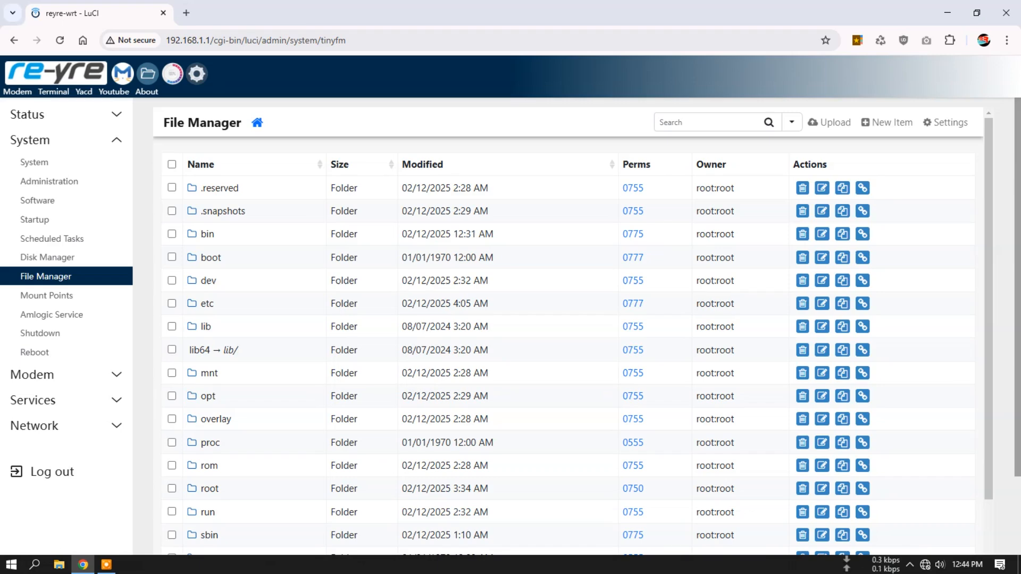
{"action": "scroll", "coordinate": [568, 340], "scroll_direction": "down", "scroll_amount": 3}
{"action": "scroll", "coordinate": [568, 340], "scroll_direction": "up", "scroll_amount": 3}
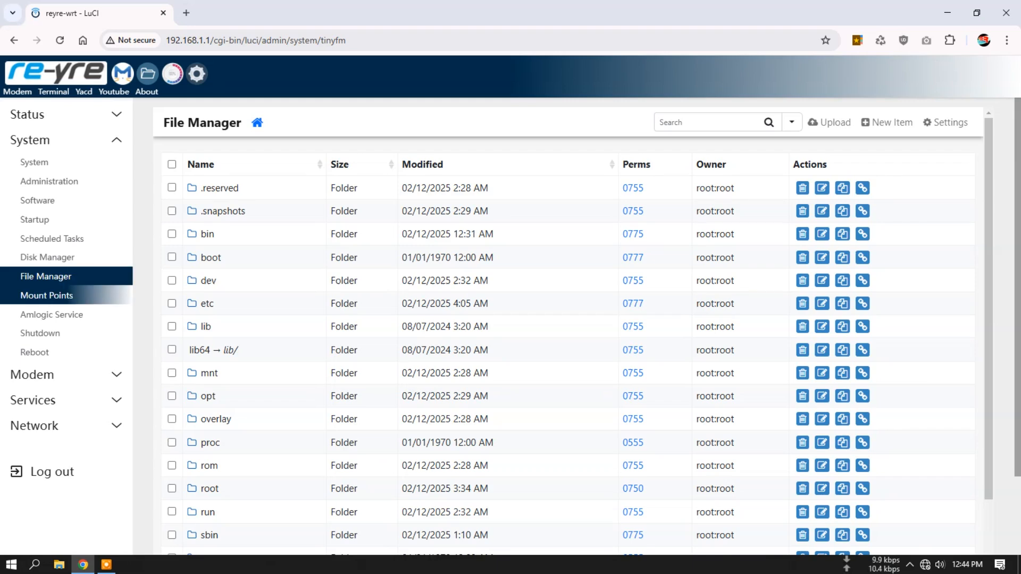
- Disable Anonymous Mount and Automount Filesystem in the Mount Points global settings, and save and apply the configuration
{"action": "left_click", "coordinate": [46, 295]}
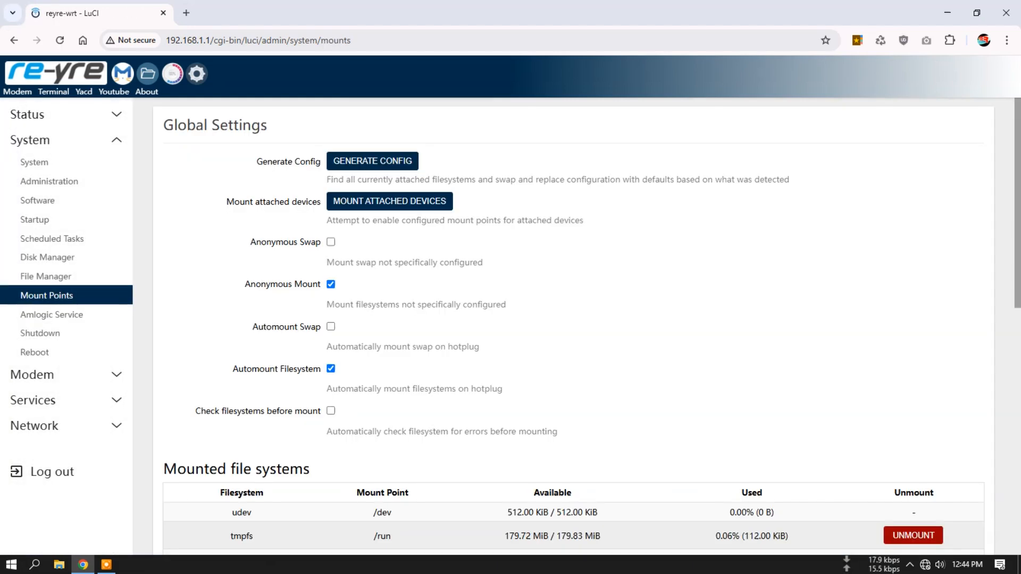
{"action": "scroll", "coordinate": [551, 326], "scroll_direction": "down", "scroll_amount": 3}
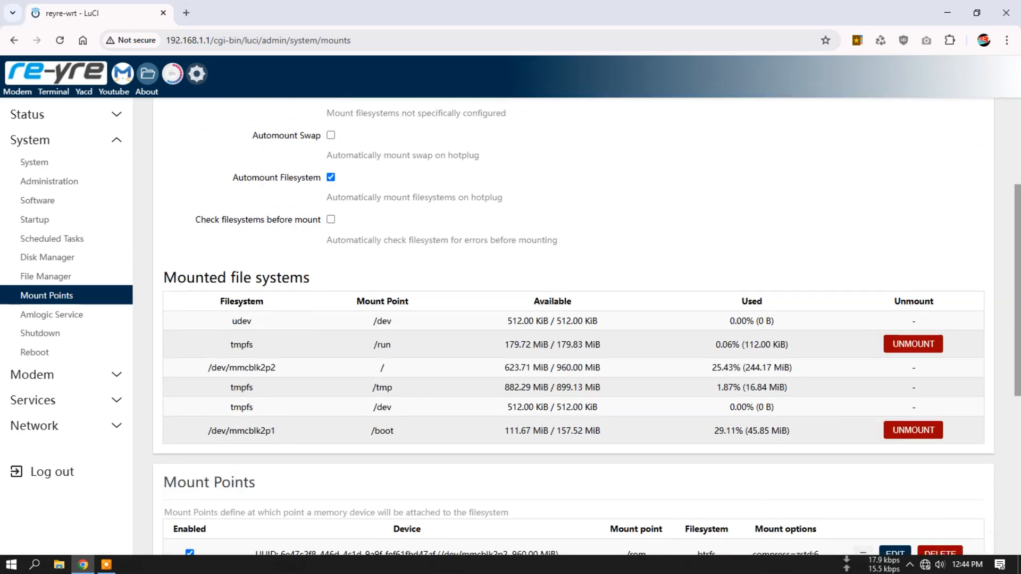
{"action": "scroll", "coordinate": [573, 327], "scroll_direction": "up", "scroll_amount": 2}
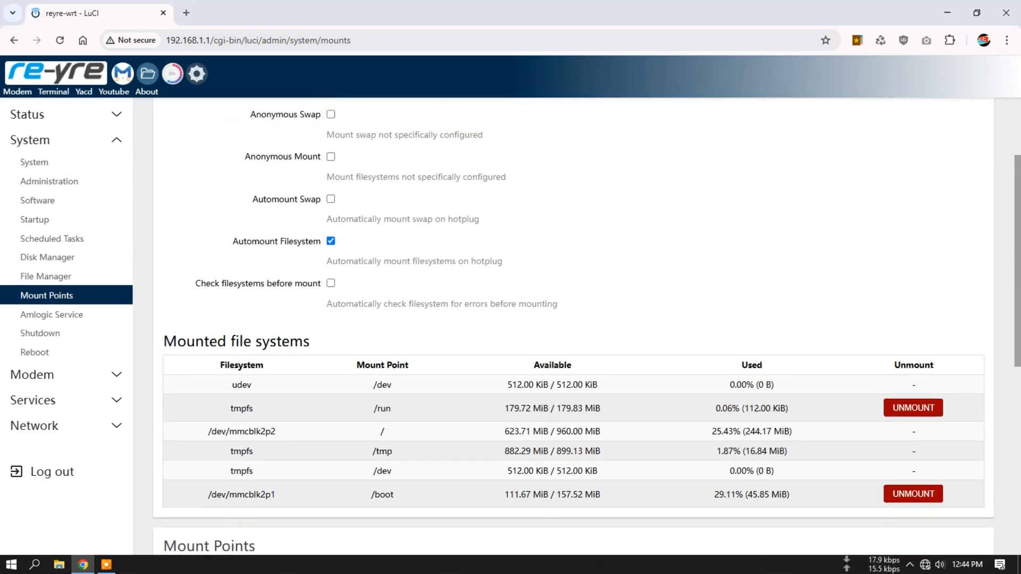
{"action": "left_click", "coordinate": [331, 241]}
{"action": "scroll", "coordinate": [573, 327], "scroll_direction": "down", "scroll_amount": 6}
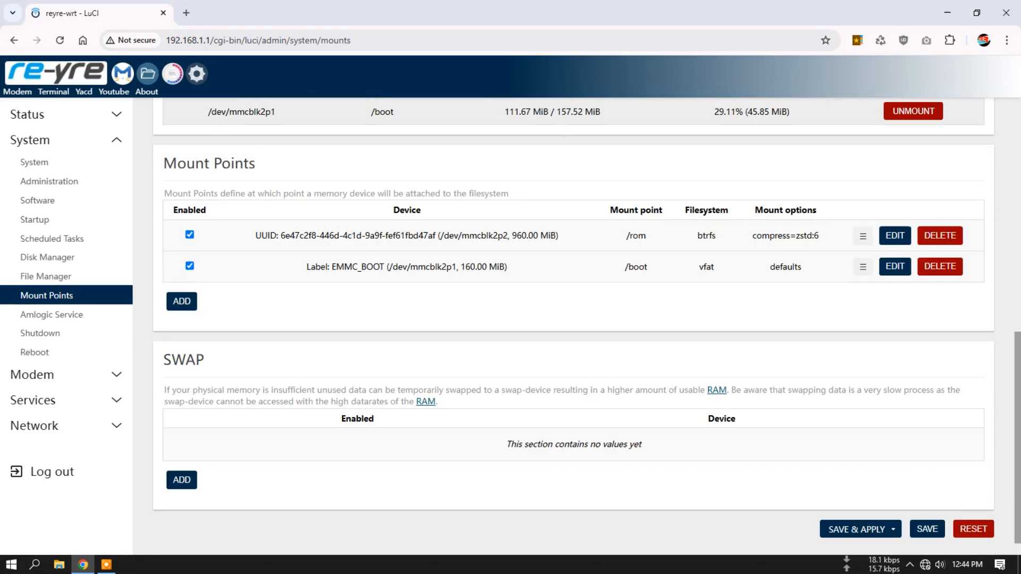
{"action": "left_click", "coordinate": [851, 529]}
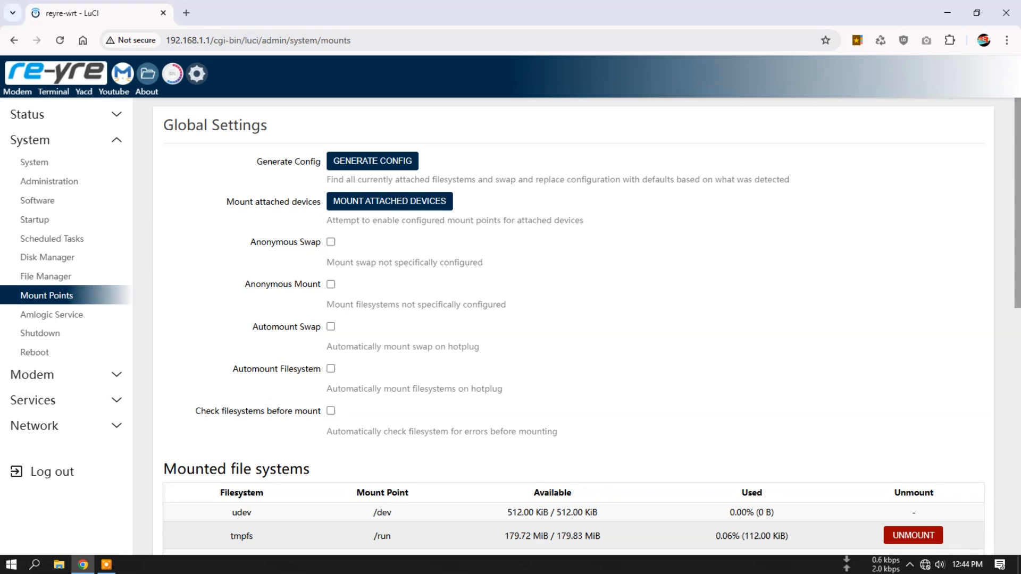
- Look at the Amlogic Service's Install OpenWrt page with the [ 105 ] HG680P device model selected
{"action": "left_click", "coordinate": [52, 314]}
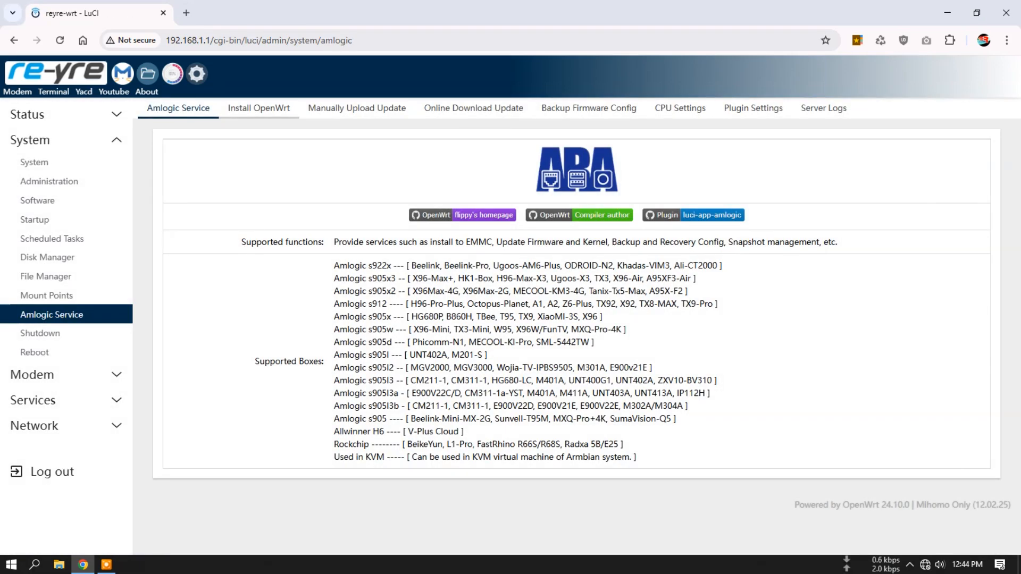
{"action": "left_click", "coordinate": [259, 108]}
{"action": "left_click", "coordinate": [508, 154]}
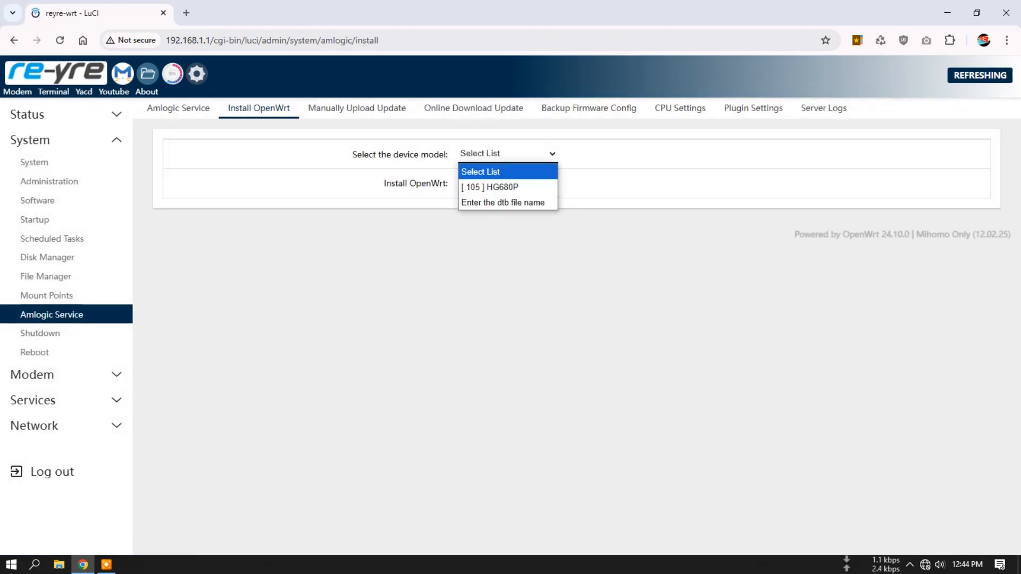
{"action": "left_click", "coordinate": [490, 186]}
{"action": "left_click", "coordinate": [577, 265]}
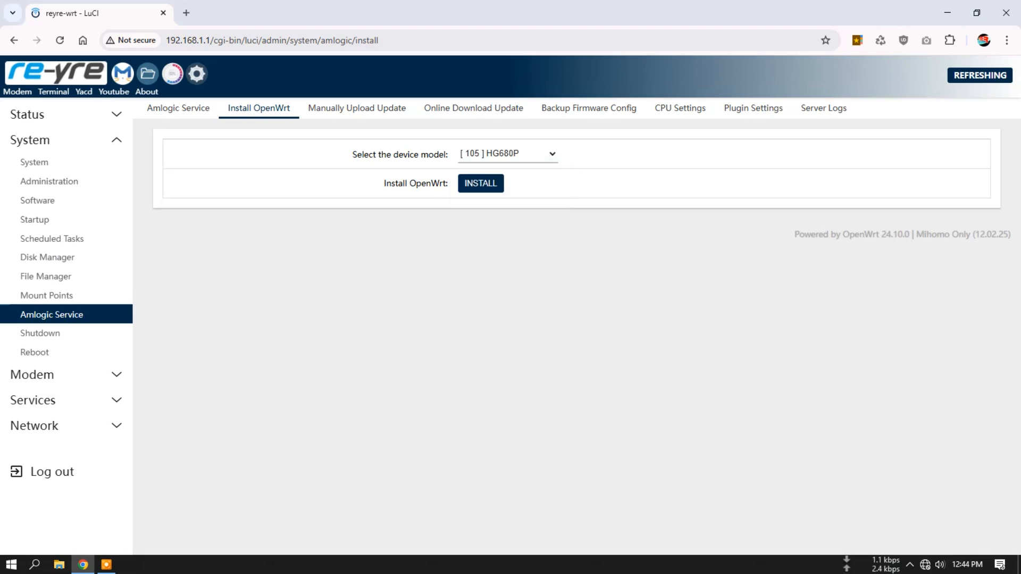
- Review the Amlogic Service's manual and online update, firmware backup, CPU and plugin settings pages
{"action": "left_click", "coordinate": [357, 108]}
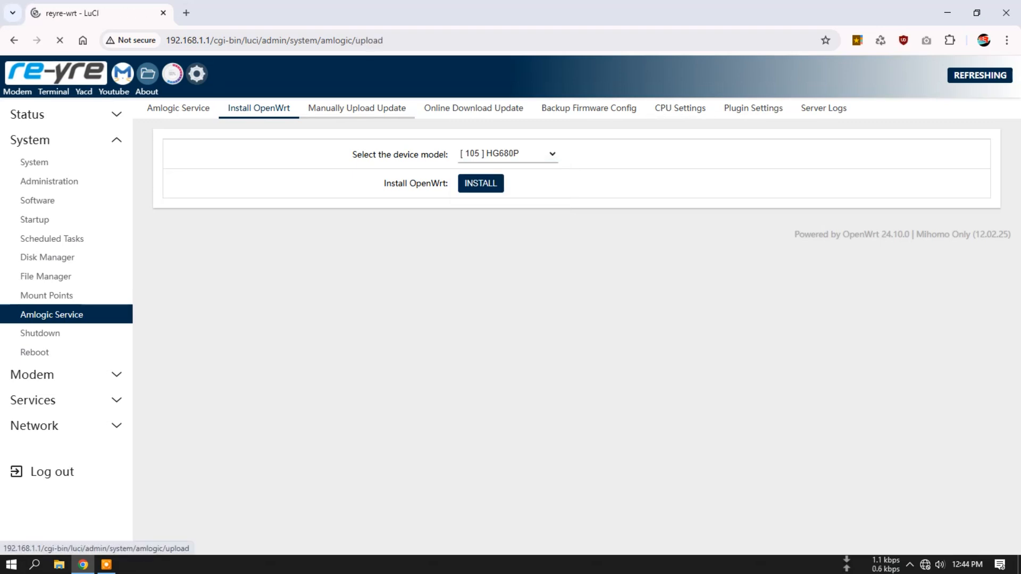
{"action": "left_click", "coordinate": [474, 108]}
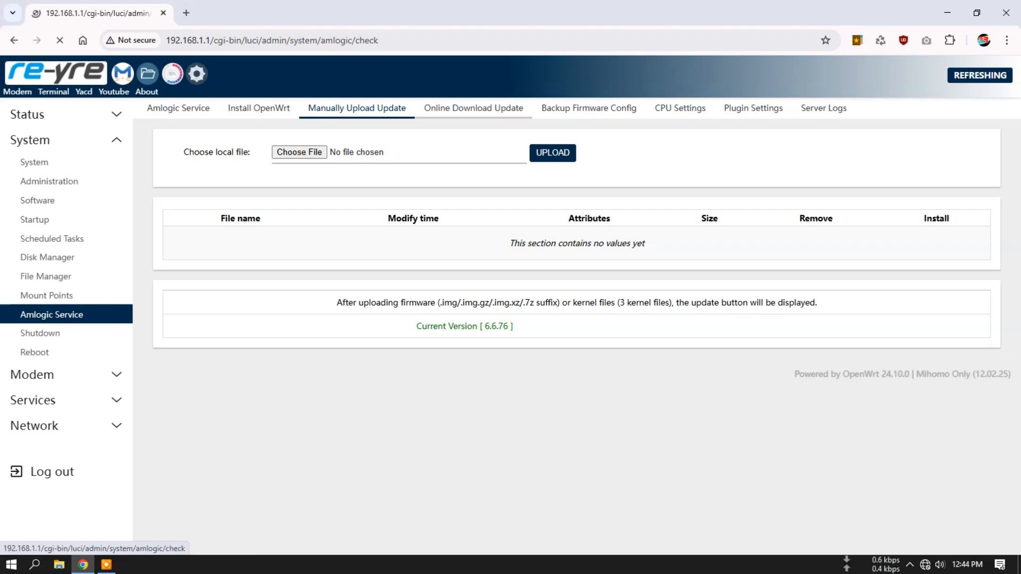
{"action": "left_click", "coordinate": [588, 108]}
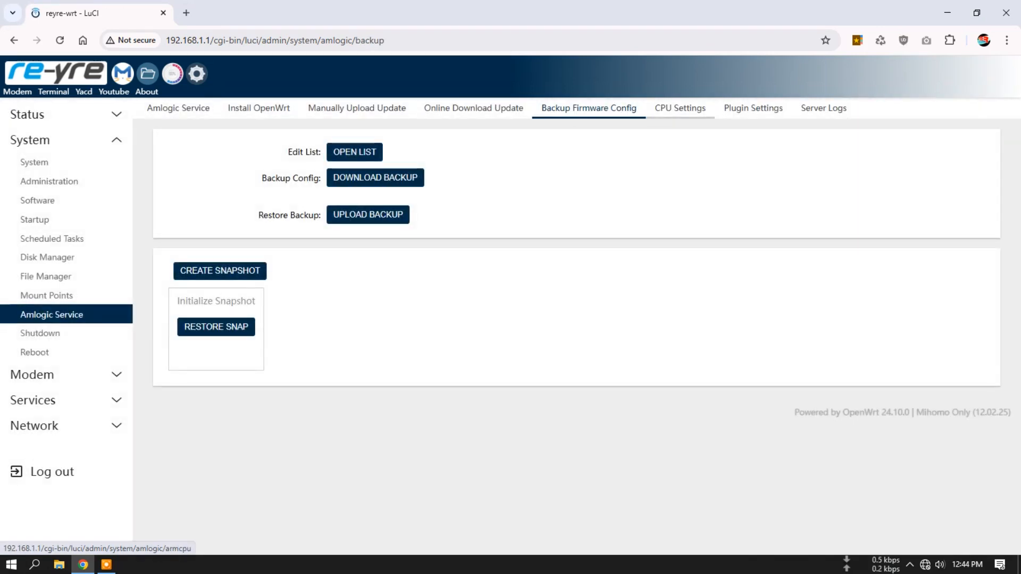
{"action": "left_click", "coordinate": [681, 108]}
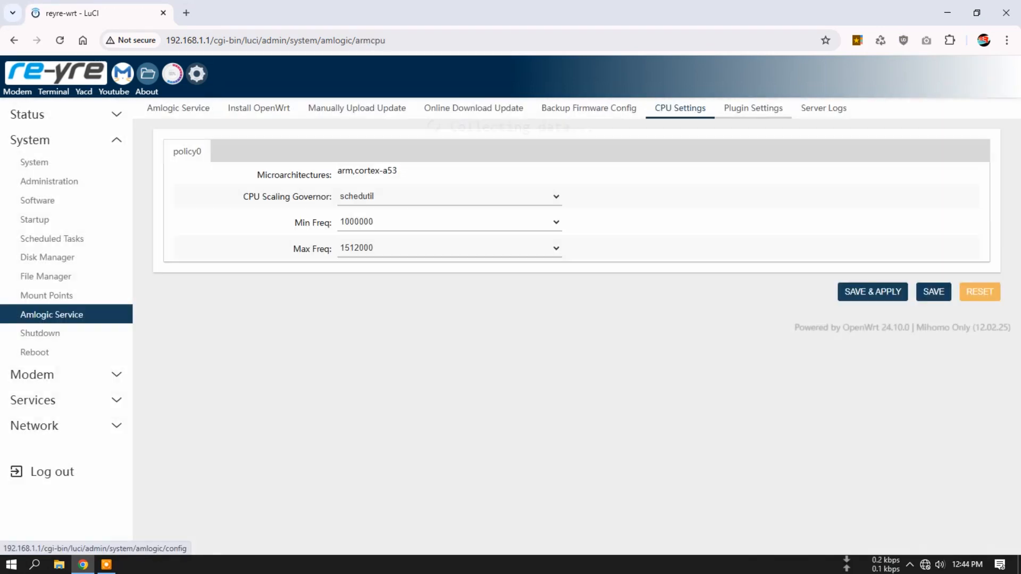
{"action": "left_click", "coordinate": [753, 108]}
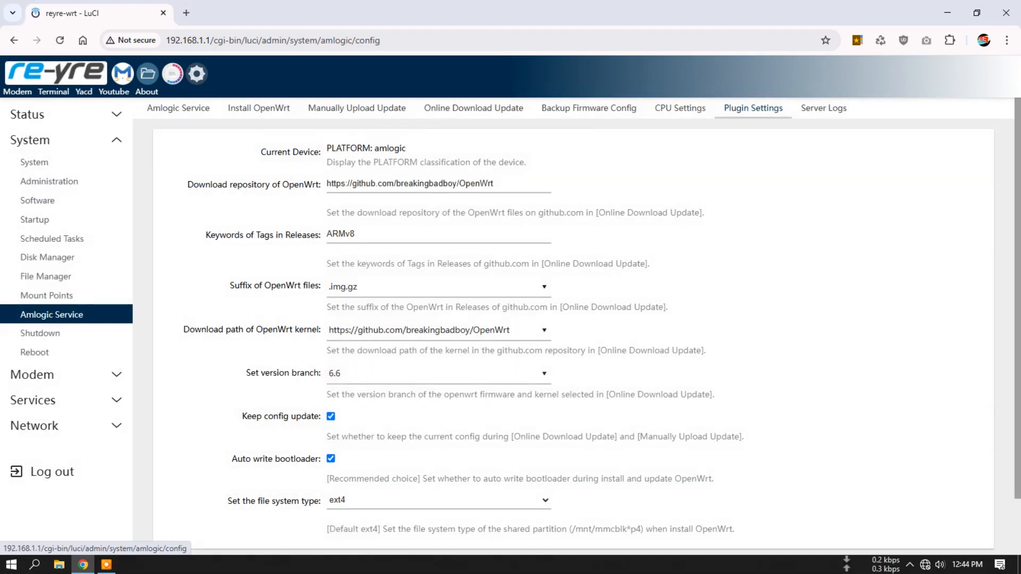
{"action": "left_click", "coordinate": [681, 108]}
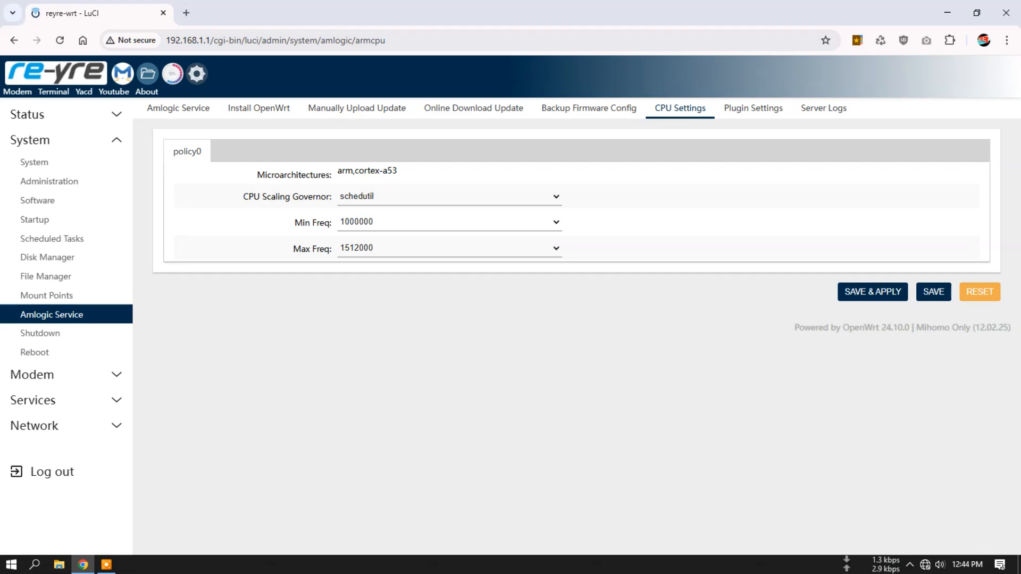
{"action": "left_click", "coordinate": [824, 108]}
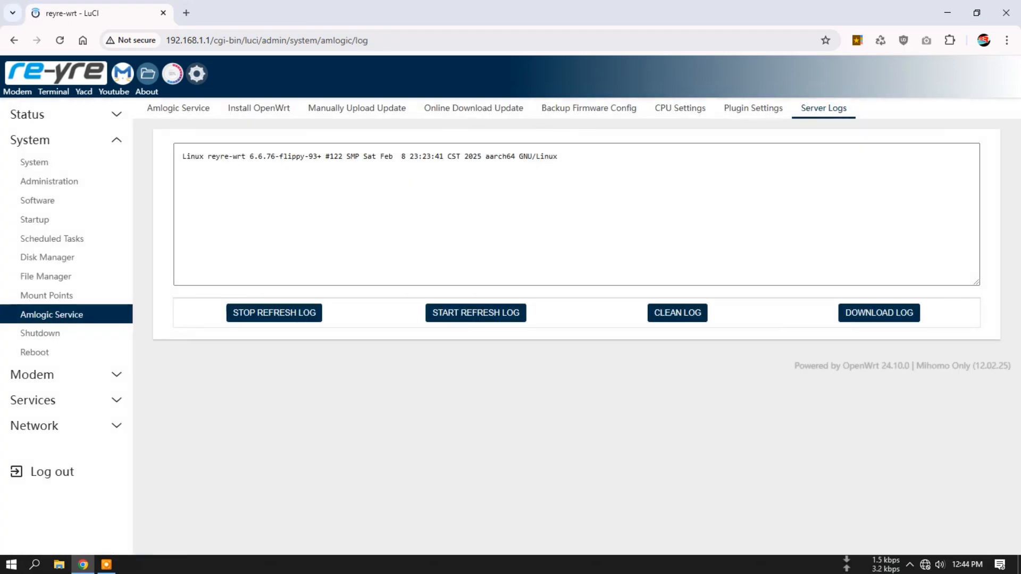
{"action": "left_click", "coordinate": [678, 313]}
{"action": "left_click", "coordinate": [40, 333]}
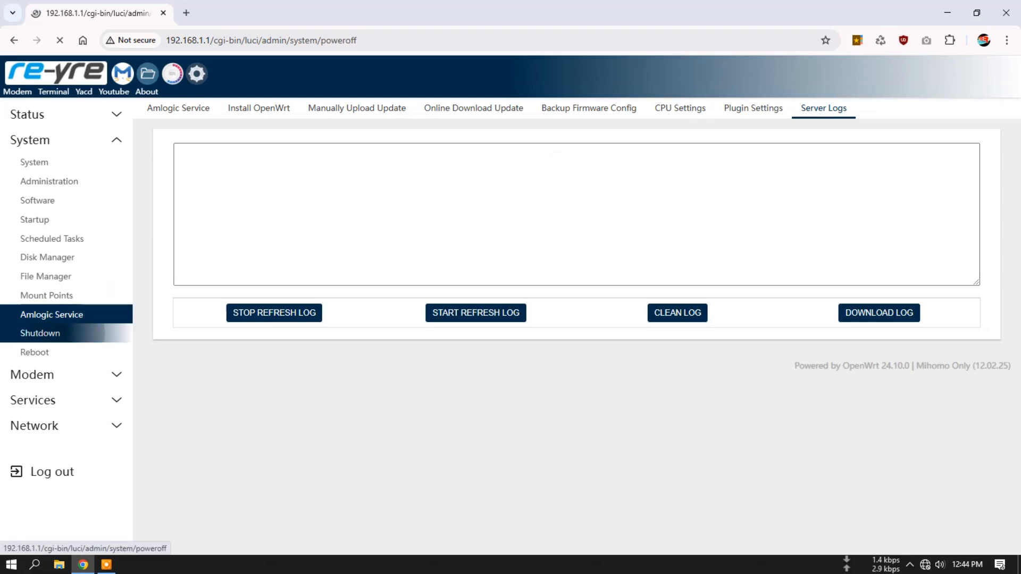
{"action": "left_click", "coordinate": [34, 352]}
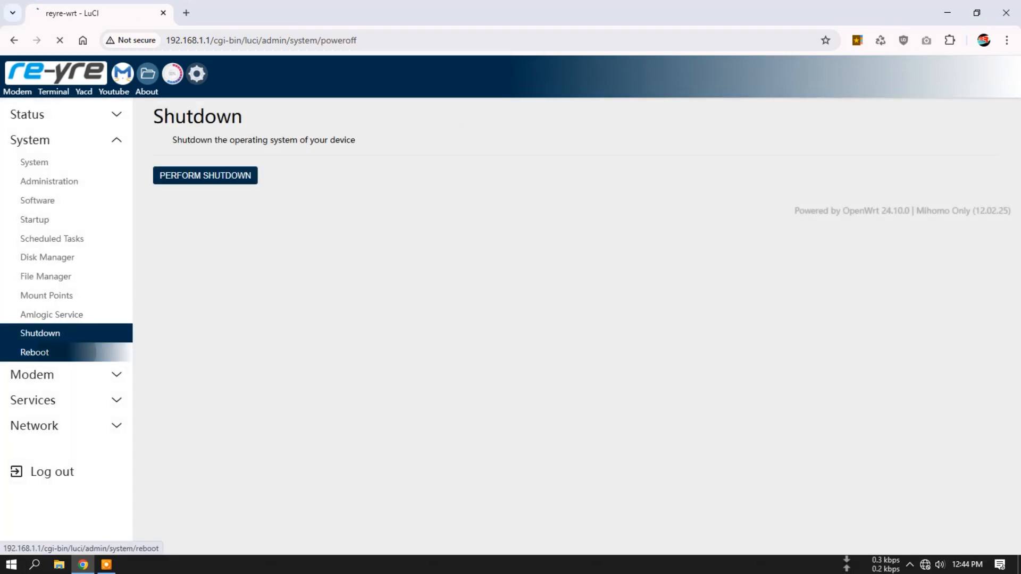
- Send the predefined Debug Info AT command to the modem
{"action": "left_click", "coordinate": [32, 374]}
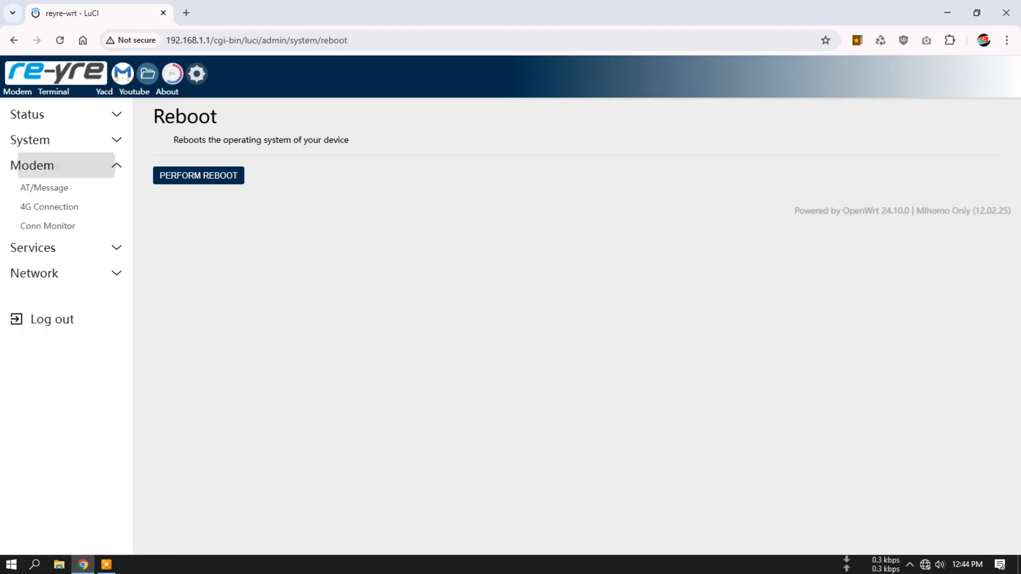
{"action": "left_click", "coordinate": [44, 188]}
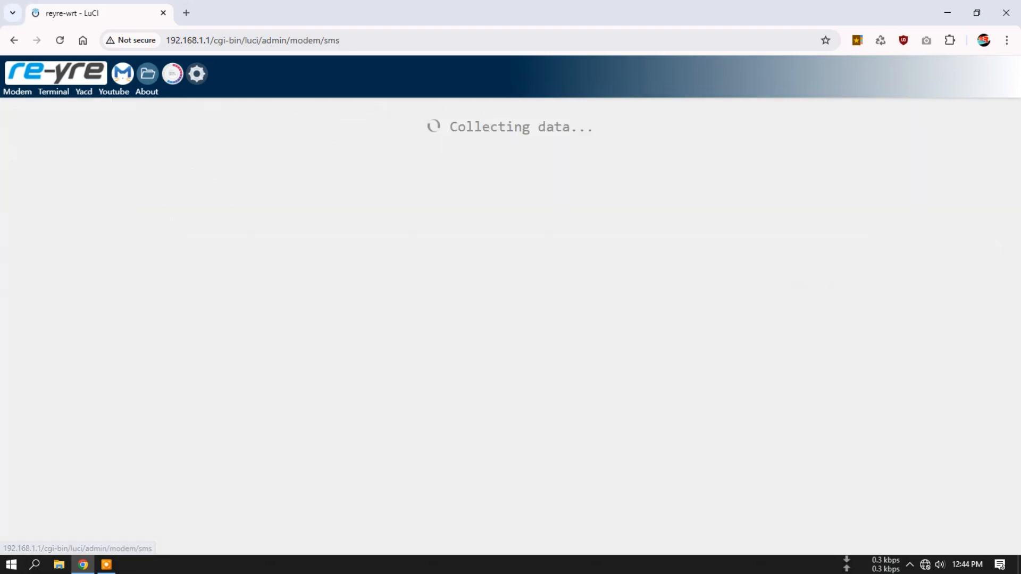
{"action": "left_click", "coordinate": [556, 173]}
{"action": "left_click", "coordinate": [538, 190]}
{"action": "left_click", "coordinate": [914, 245]}
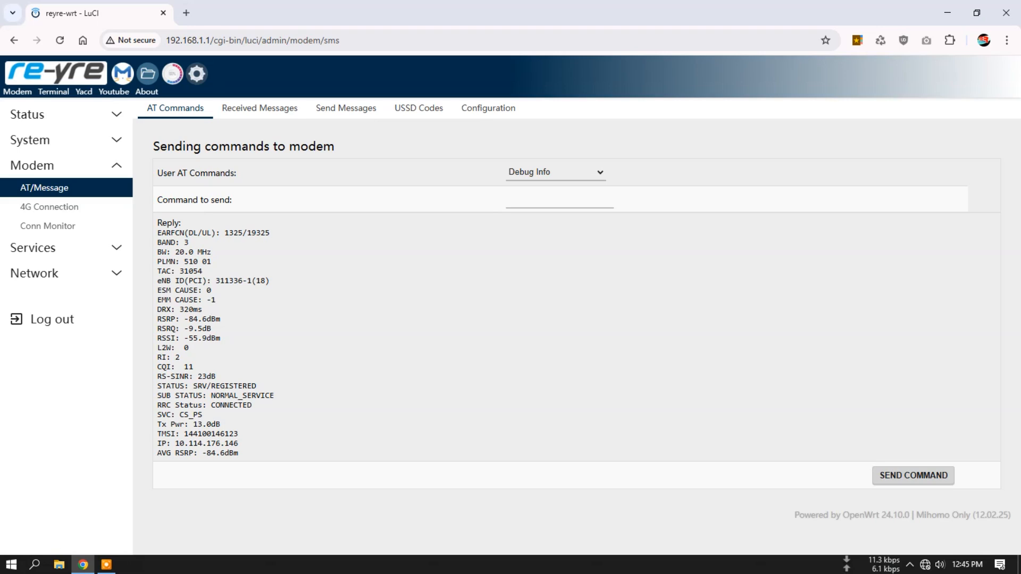
- Send the predefined Scann Cell command AT+VZWRSRP? to the modem
{"action": "left_click", "coordinate": [555, 172]}
{"action": "left_click", "coordinate": [555, 480]}
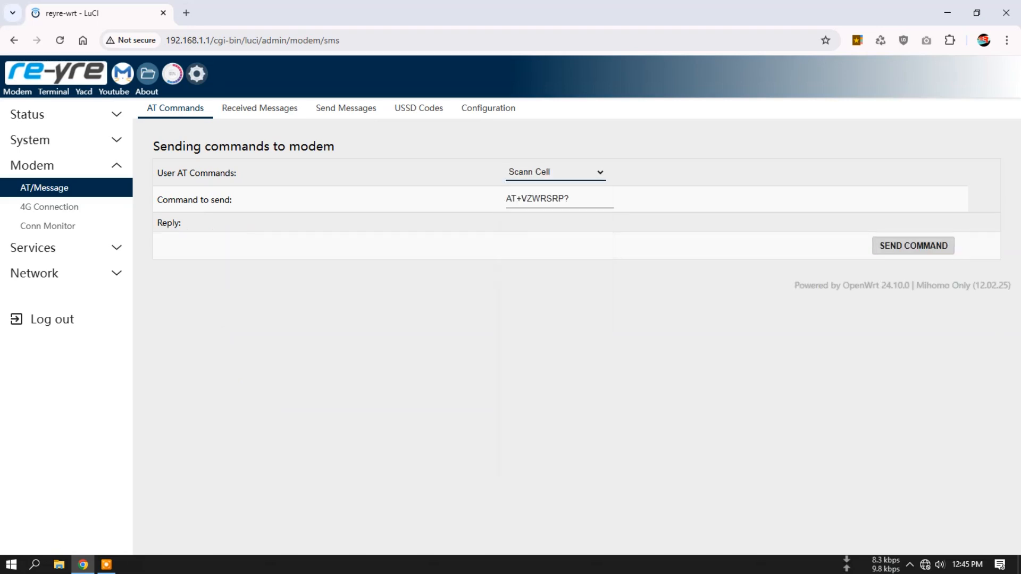
{"action": "left_click", "coordinate": [913, 246]}
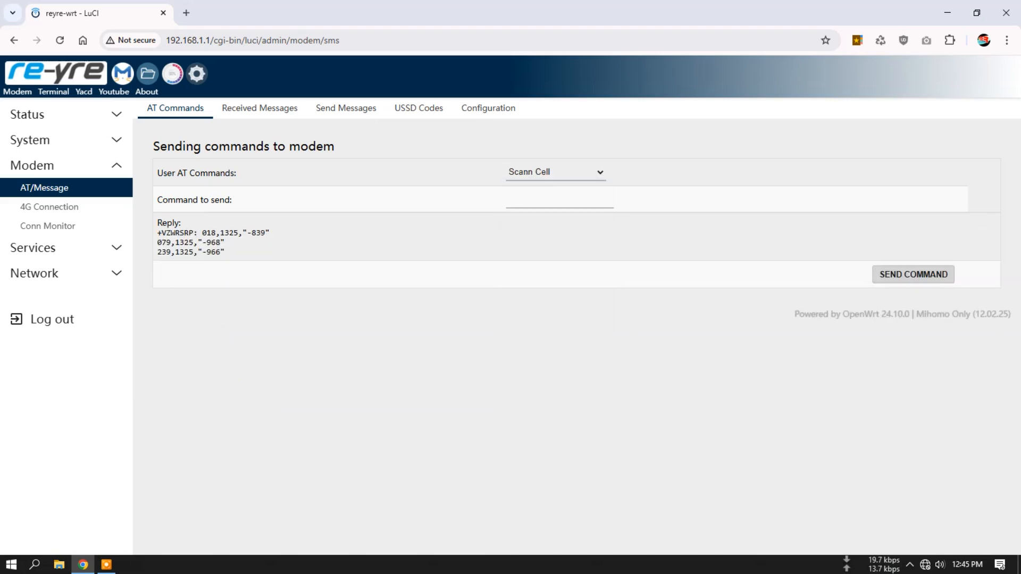
- Look through the modem's Received Messages, Send Messages and USSD Codes pages, dismissing the phone-prefix notice
{"action": "left_click", "coordinate": [260, 108]}
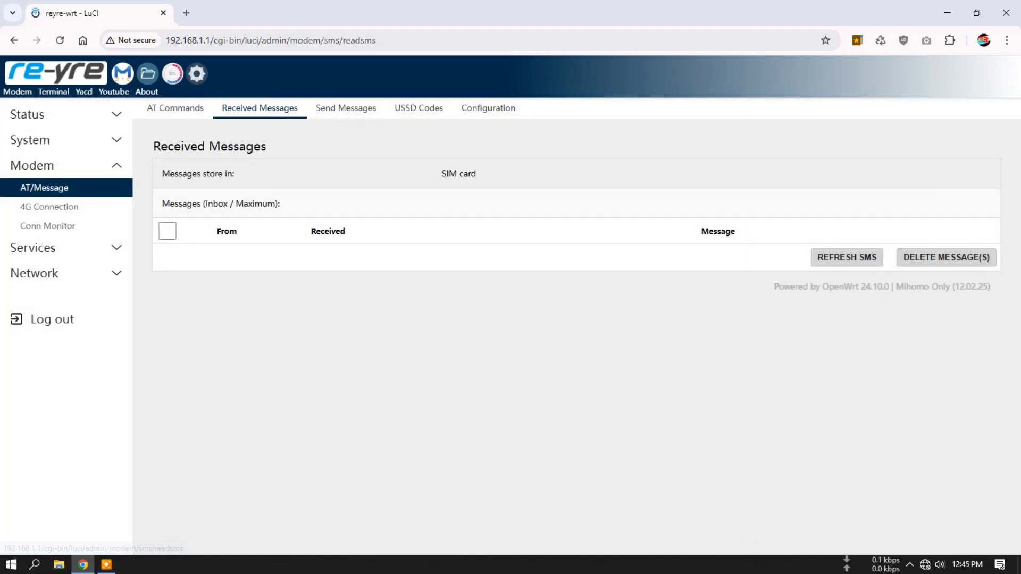
{"action": "left_click", "coordinate": [346, 107]}
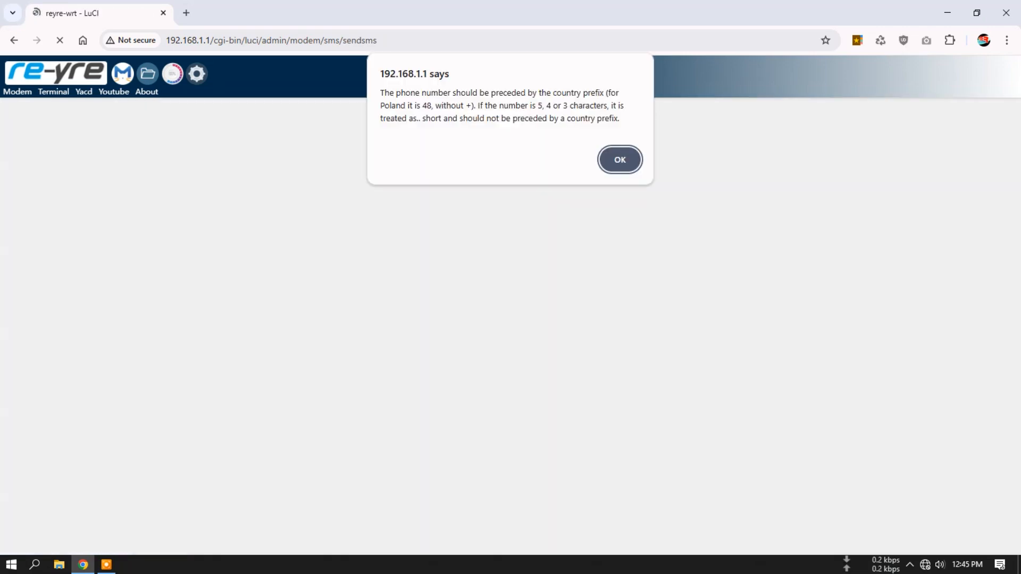
{"action": "left_click", "coordinate": [617, 160]}
{"action": "left_click", "coordinate": [418, 109]}
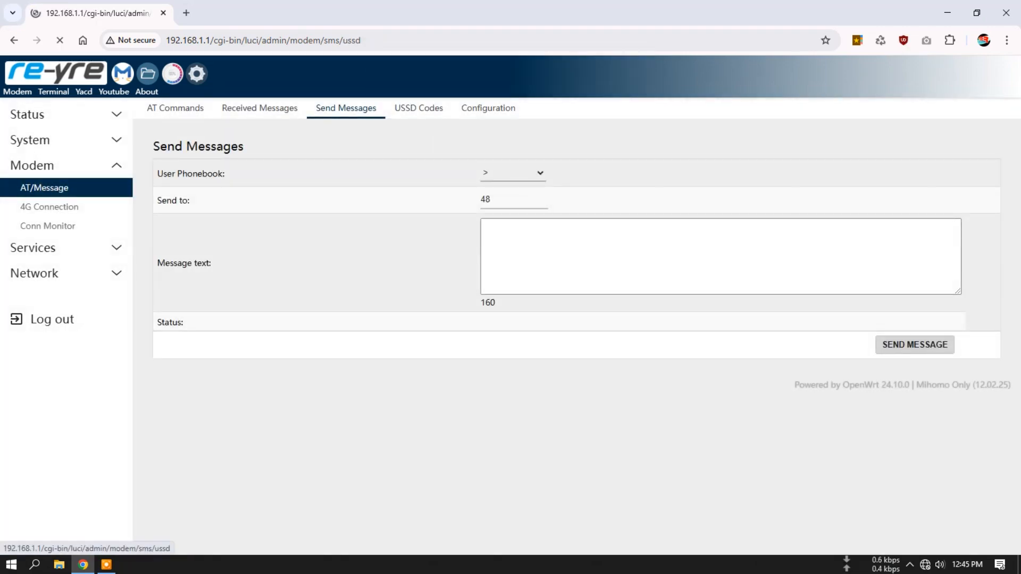
- Review the modem's SMS, USSD, AT command and notification settings, and recheck the Received Messages page
{"action": "left_click", "coordinate": [488, 108]}
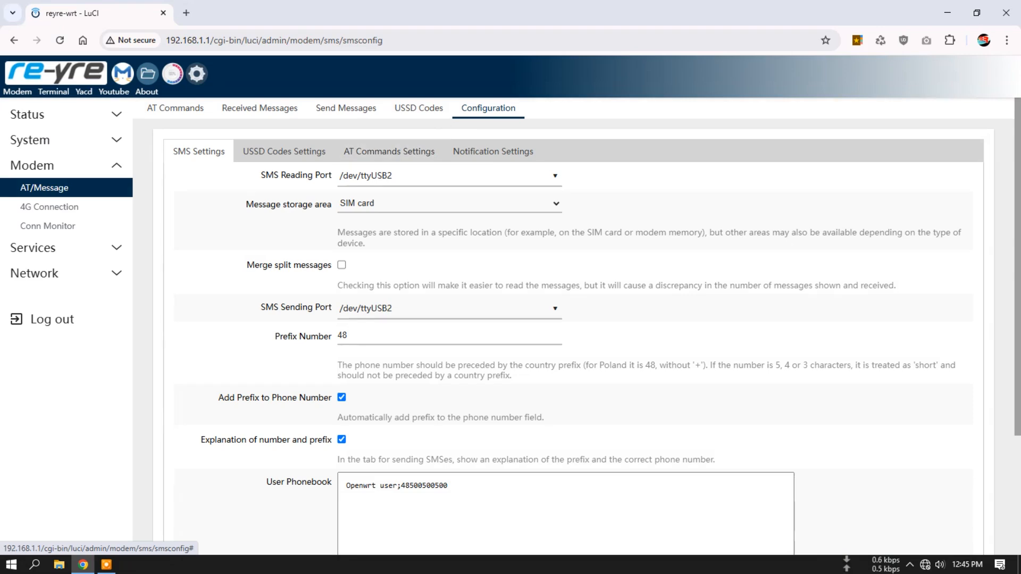
{"action": "left_click", "coordinate": [284, 151]}
{"action": "left_click", "coordinate": [389, 152]}
{"action": "left_click", "coordinate": [493, 151]}
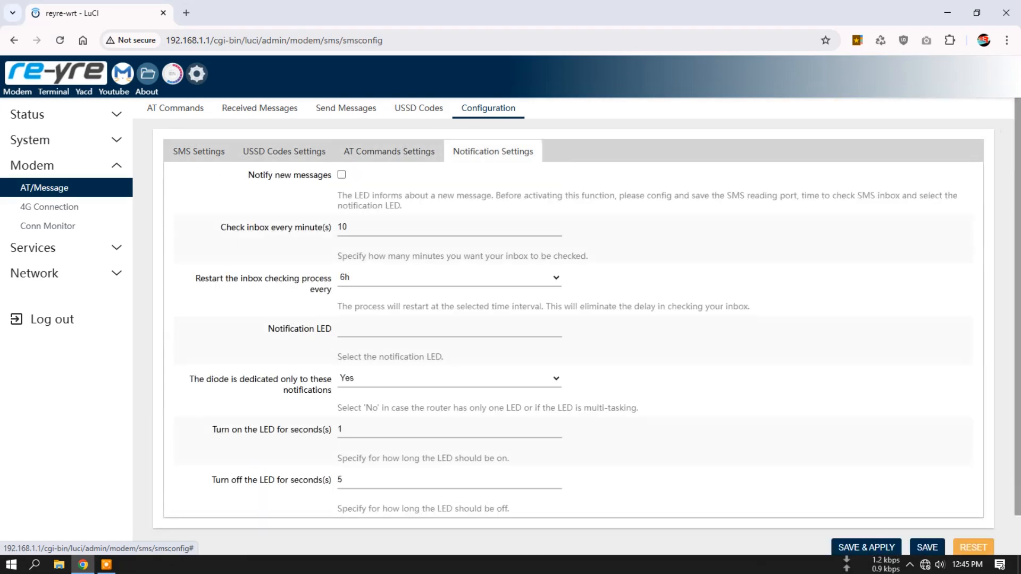
{"action": "left_click", "coordinate": [199, 152]}
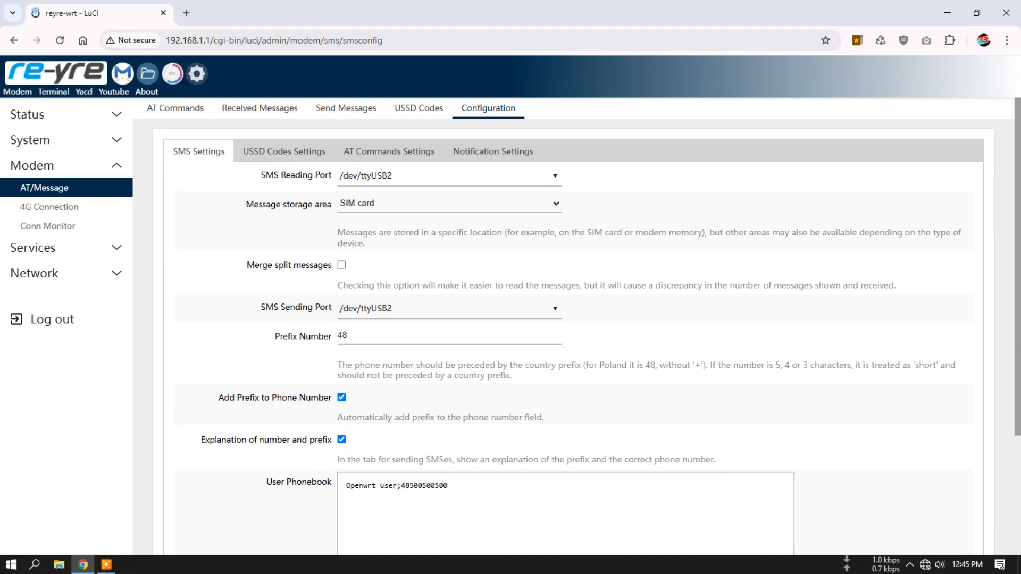
{"action": "left_click", "coordinate": [260, 108]}
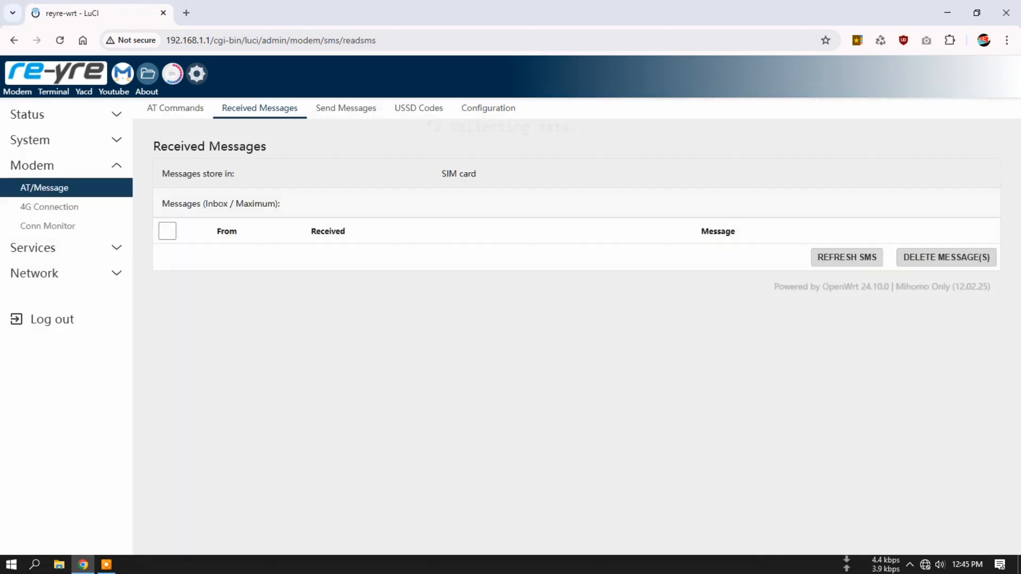
- Set both the SMS reading port and the SMS sending port to /dev/ttyUSB1, and save and apply
{"action": "left_click", "coordinate": [488, 108]}
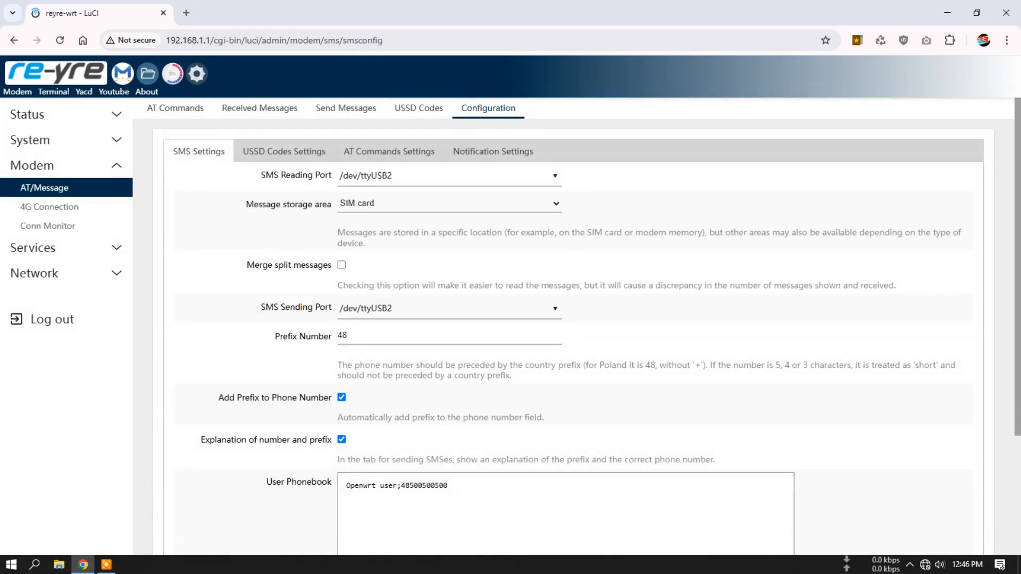
{"action": "left_click", "coordinate": [468, 175]}
{"action": "left_click", "coordinate": [366, 240]}
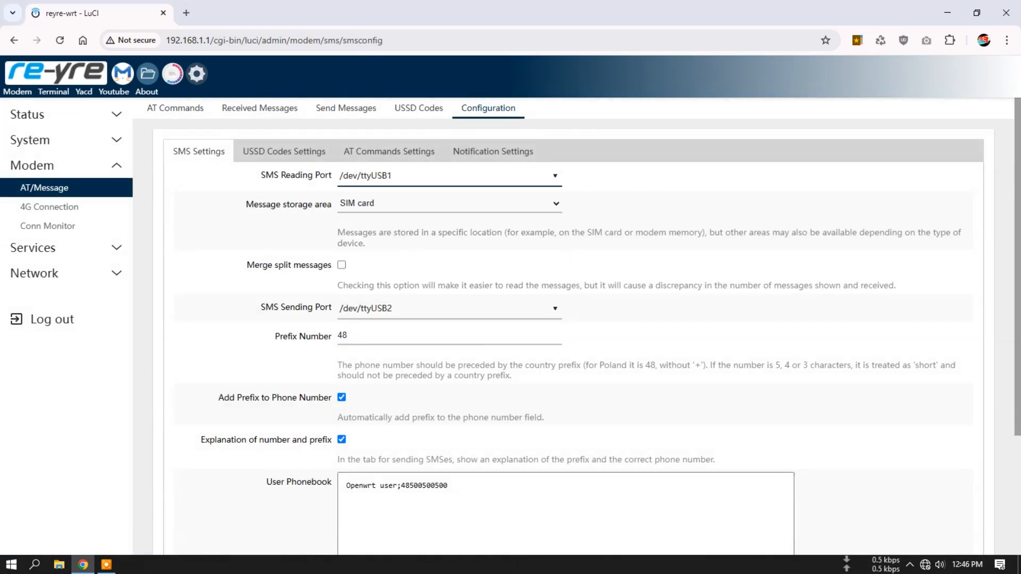
{"action": "left_click", "coordinate": [449, 309]}
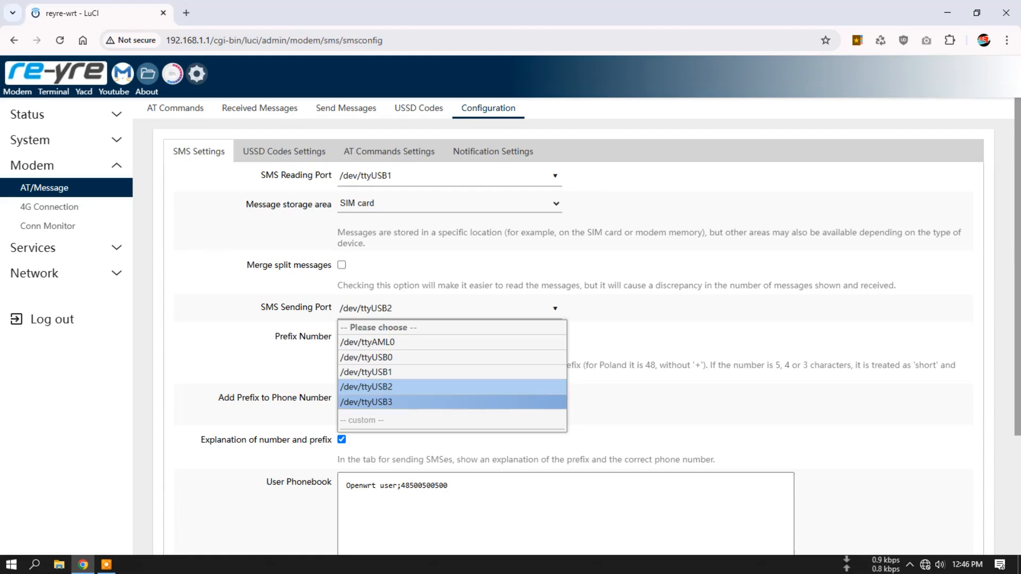
{"action": "left_click", "coordinate": [366, 372]}
{"action": "scroll", "coordinate": [366, 372], "scroll_direction": "down", "scroll_amount": 3}
{"action": "left_click", "coordinate": [867, 504]}
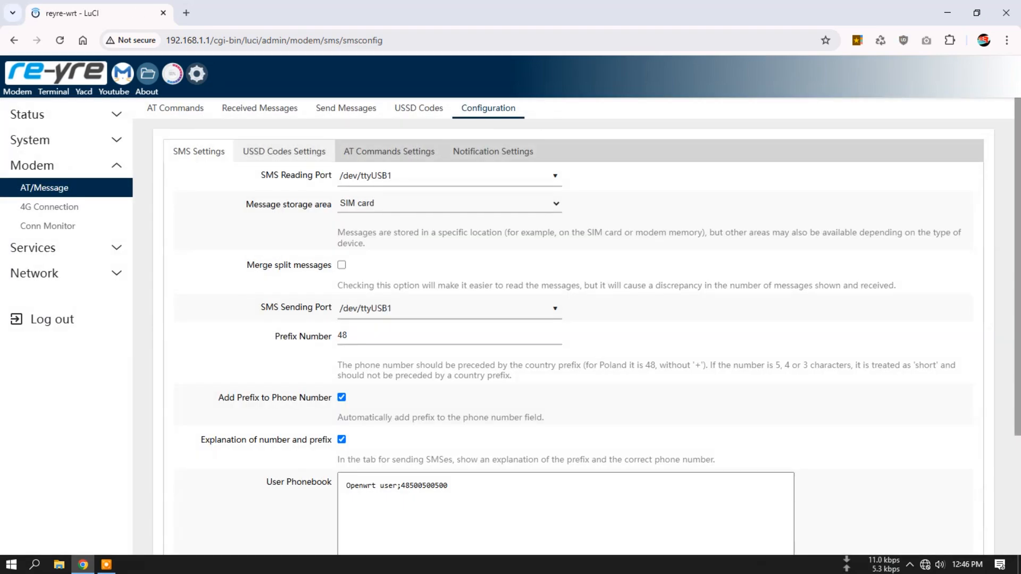
- Look through the modem's AT Commands, Received Messages and Send Messages pages, dismissing the phone-prefix notice
{"action": "left_click", "coordinate": [176, 108]}
{"action": "left_click", "coordinate": [260, 108]}
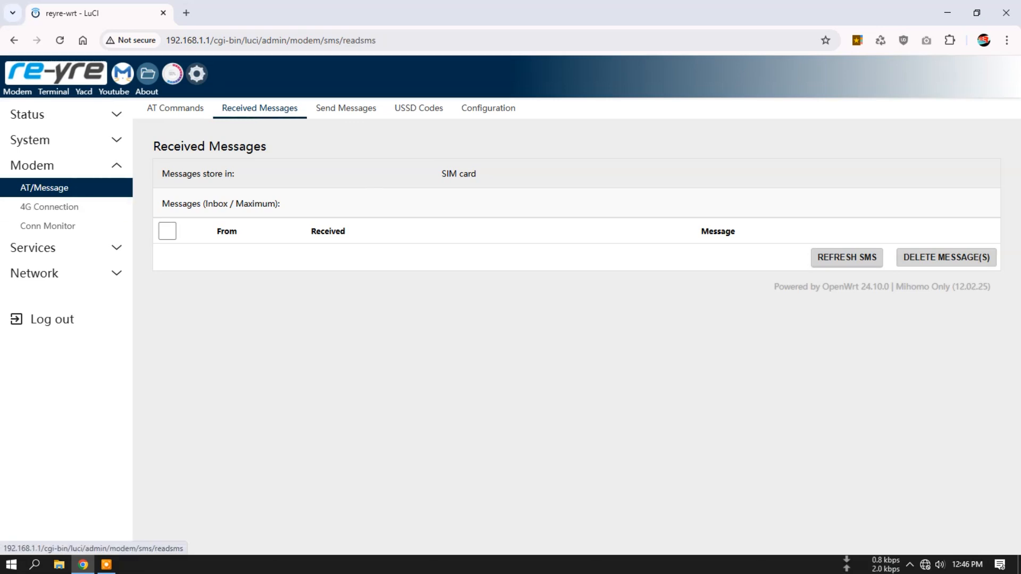
{"action": "left_click", "coordinate": [346, 108]}
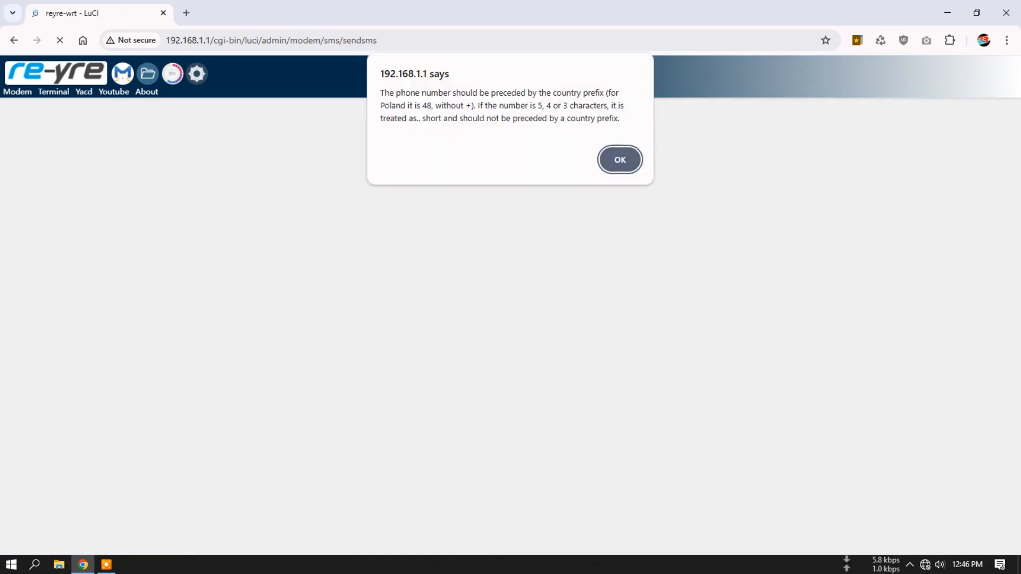
{"action": "left_click", "coordinate": [620, 159]}
- Review the 4G connection's details and look at its diagnostics and configuration pages
{"action": "left_click", "coordinate": [49, 206]}
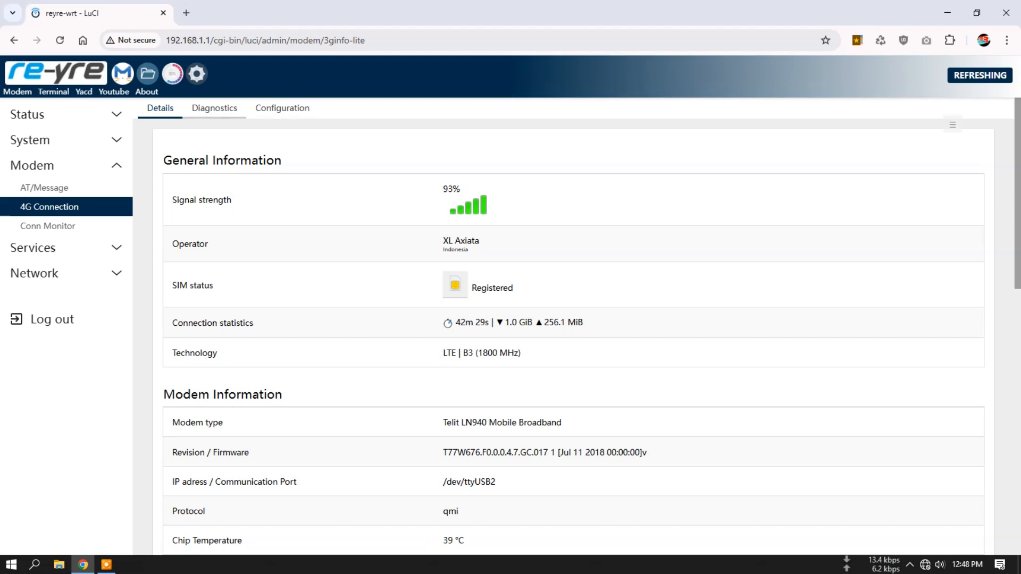
{"action": "left_click", "coordinate": [215, 108]}
{"action": "left_click", "coordinate": [282, 108]}
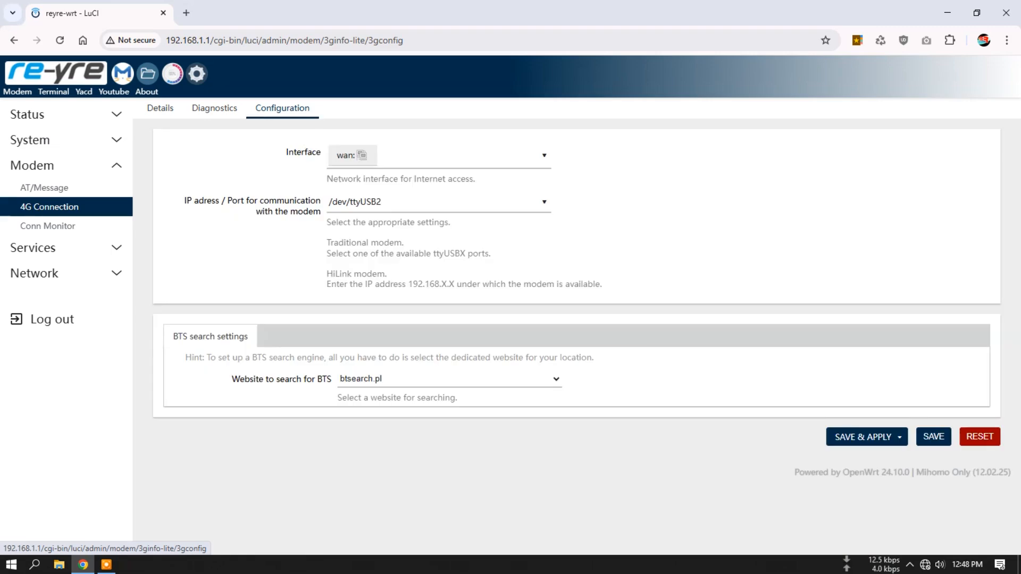
- Show the USB debug information in the 4G connection diagnostics and examine the product entries of the LAN adapter and the Telit modem
{"action": "left_click", "coordinate": [214, 108]}
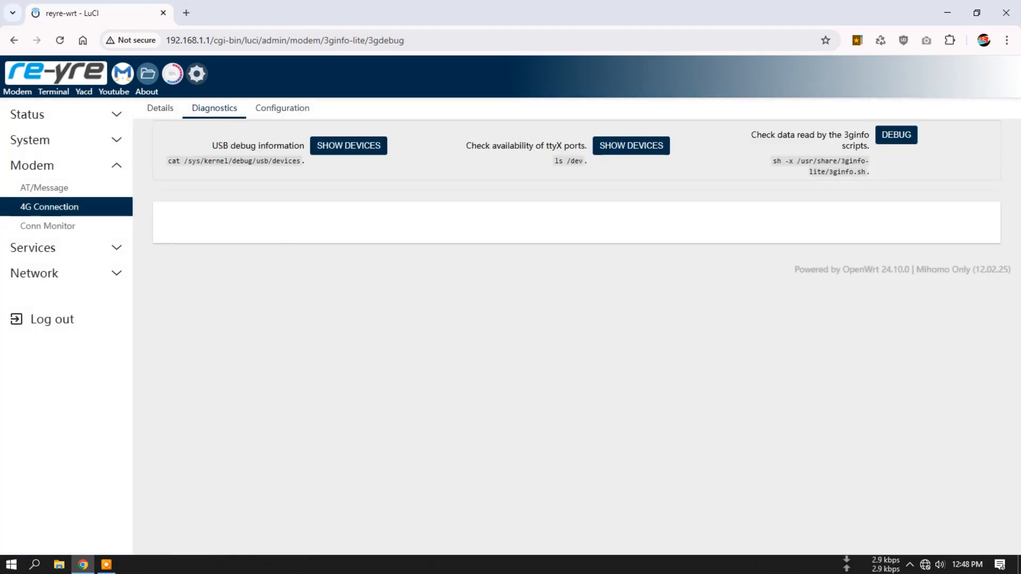
{"action": "left_click", "coordinate": [348, 145]}
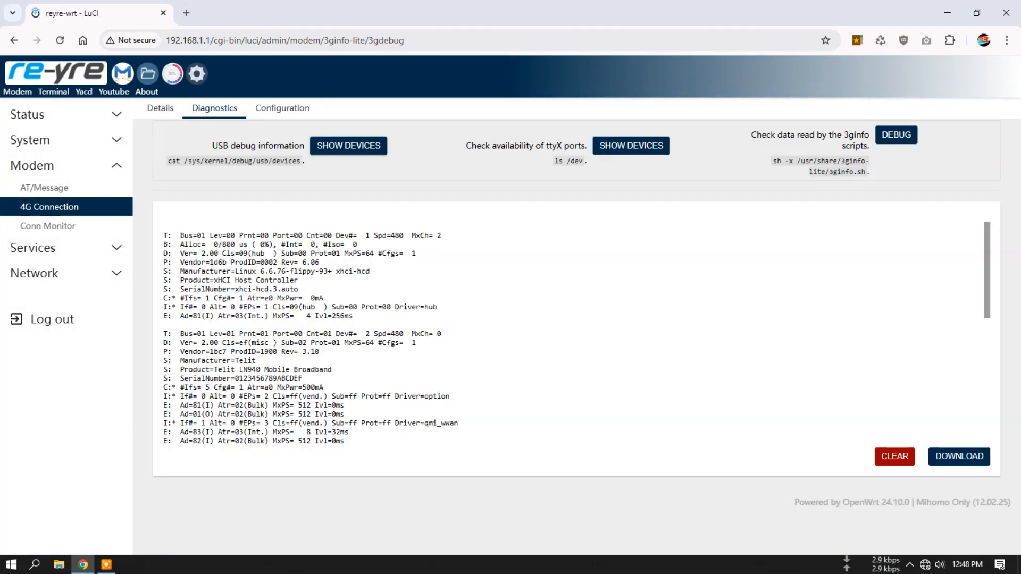
{"action": "scroll", "coordinate": [572, 332], "scroll_direction": "down", "scroll_amount": 6}
{"action": "scroll", "coordinate": [572, 333], "scroll_direction": "up", "scroll_amount": 3}
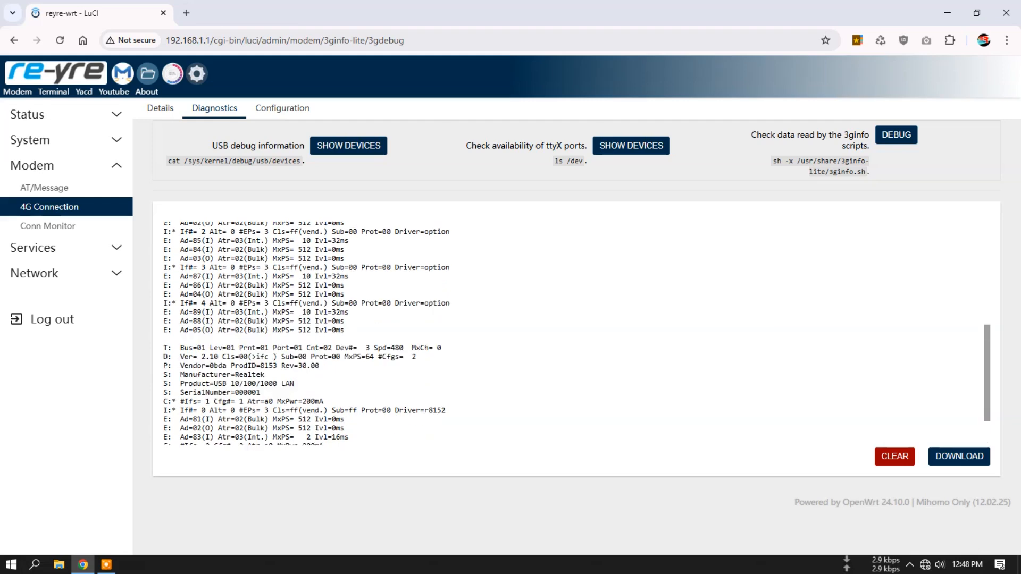
{"action": "scroll", "coordinate": [572, 332], "scroll_direction": "down", "scroll_amount": 2}
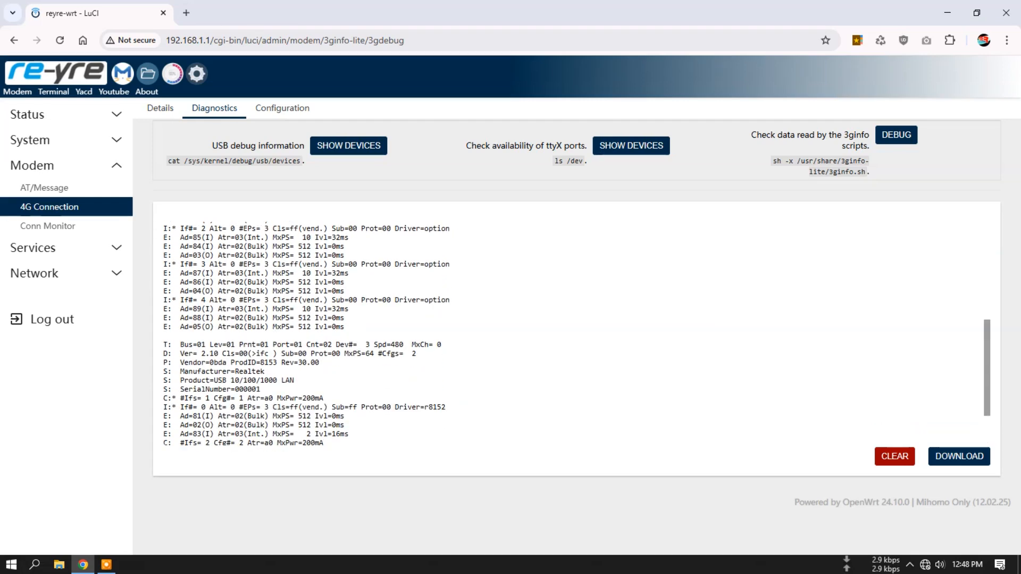
{"action": "left_click_drag", "start_coordinate": [295, 380], "coordinate": [231, 380]}
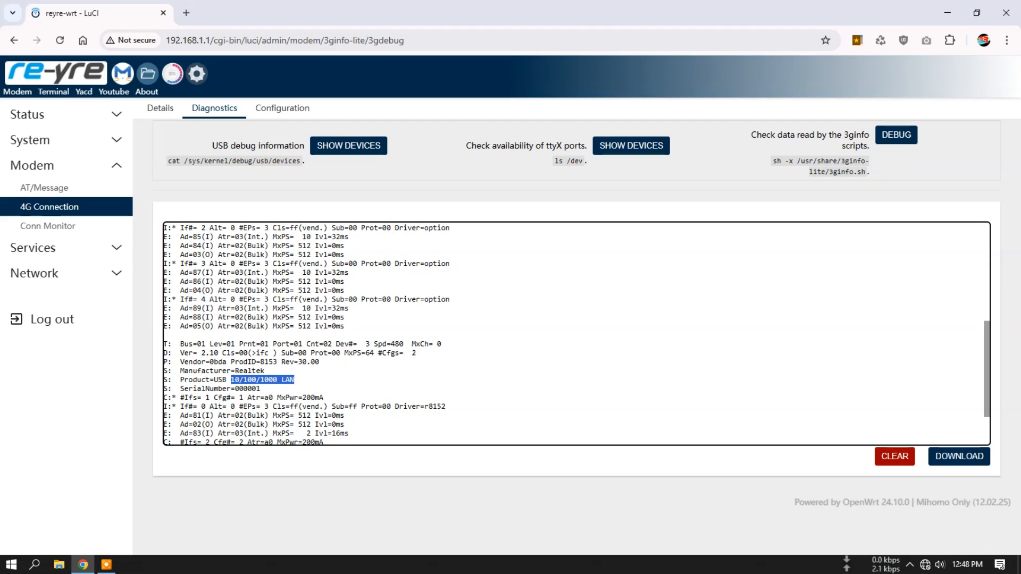
{"action": "scroll", "coordinate": [576, 334], "scroll_direction": "up", "scroll_amount": 4}
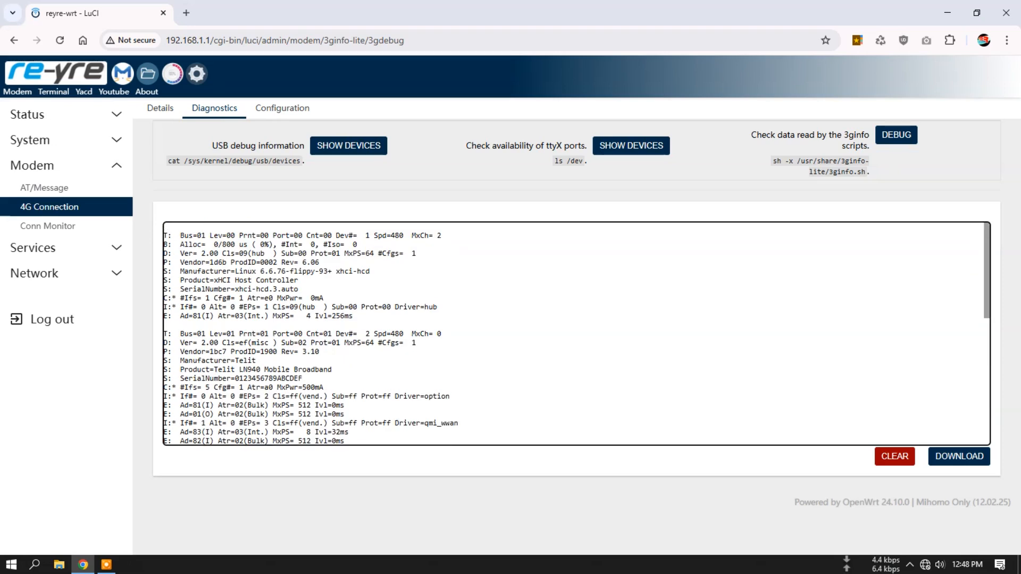
{"action": "left_click_drag", "start_coordinate": [213, 369], "coordinate": [263, 369]}
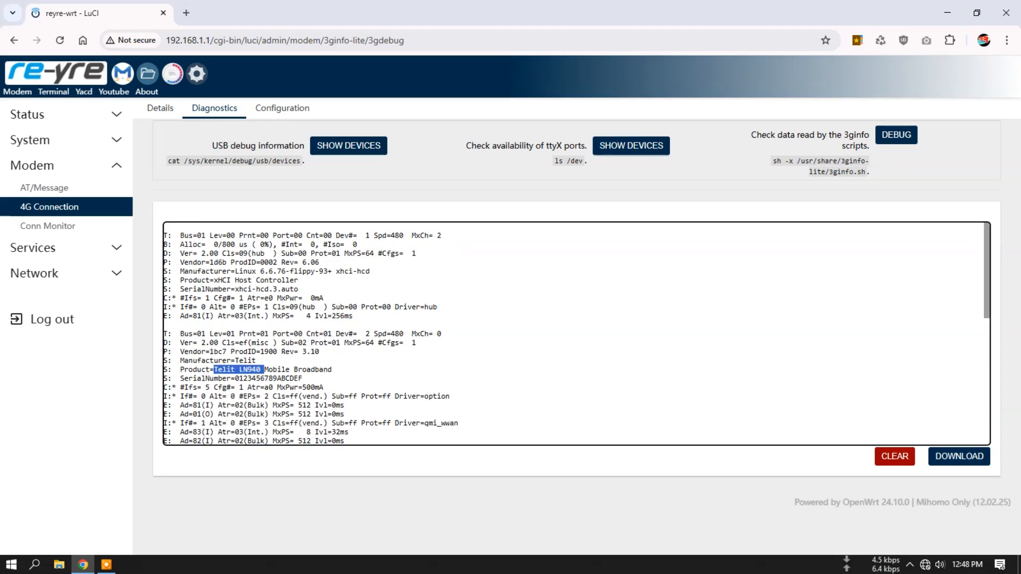
- Check the data read by the 3ginfo scripts and return to the 4G connection's configuration page
{"action": "left_click", "coordinate": [896, 135]}
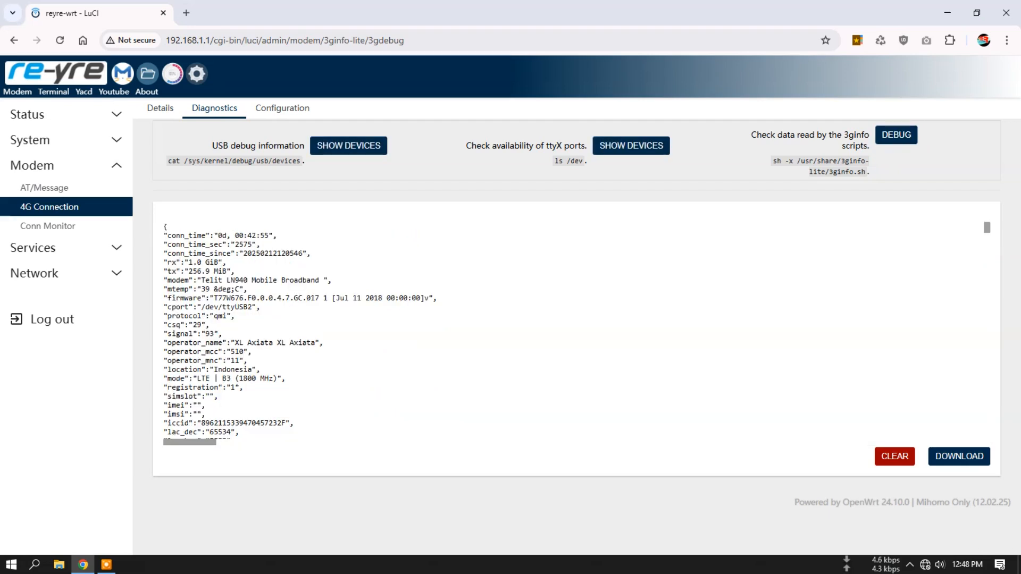
{"action": "left_click", "coordinate": [282, 109]}
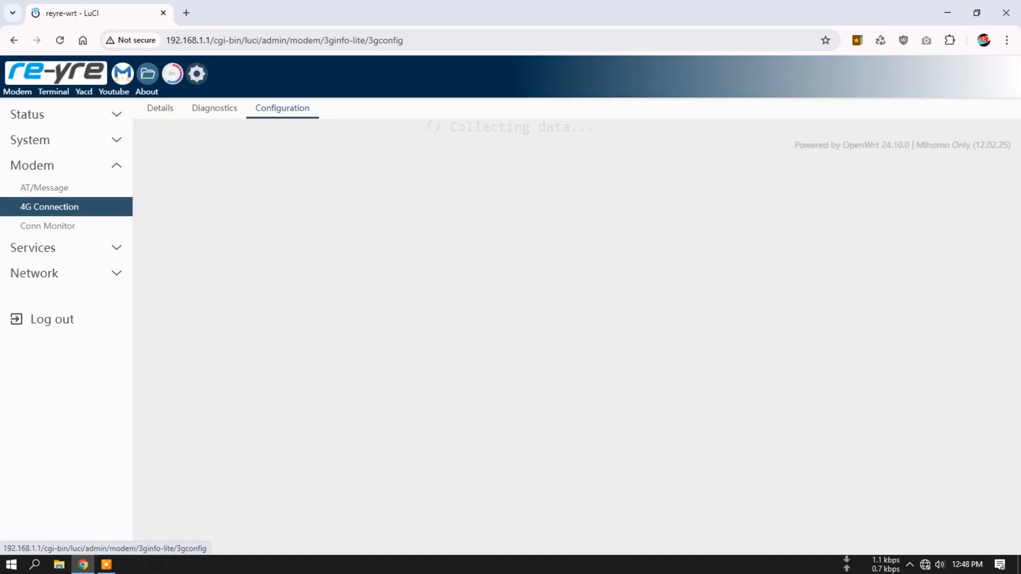
- Review the modem connection monitor's check information and basic settings, along with its activity log and configuration pages
{"action": "left_click", "coordinate": [64, 226]}
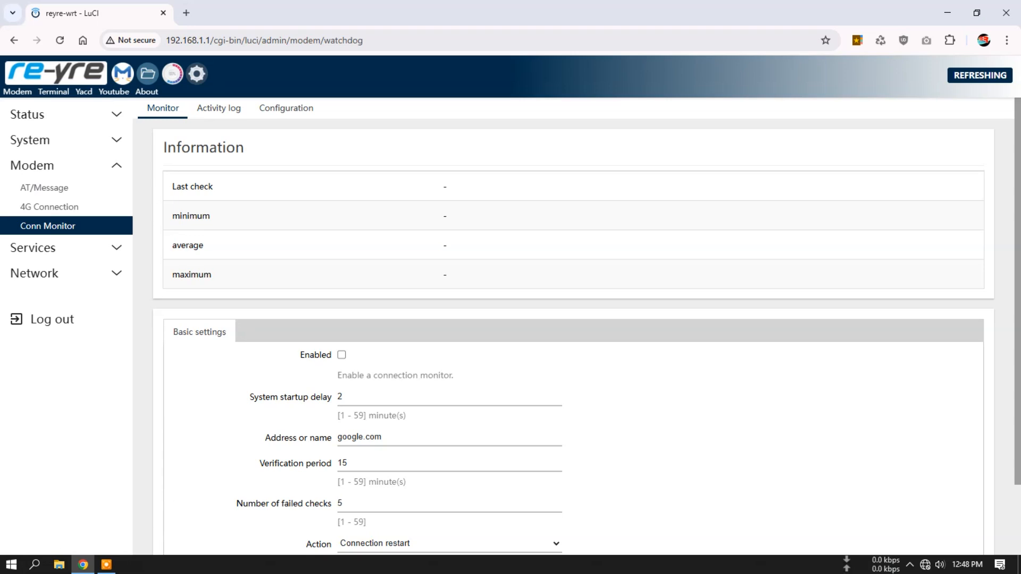
{"action": "scroll", "coordinate": [574, 319], "scroll_direction": "down", "scroll_amount": 2}
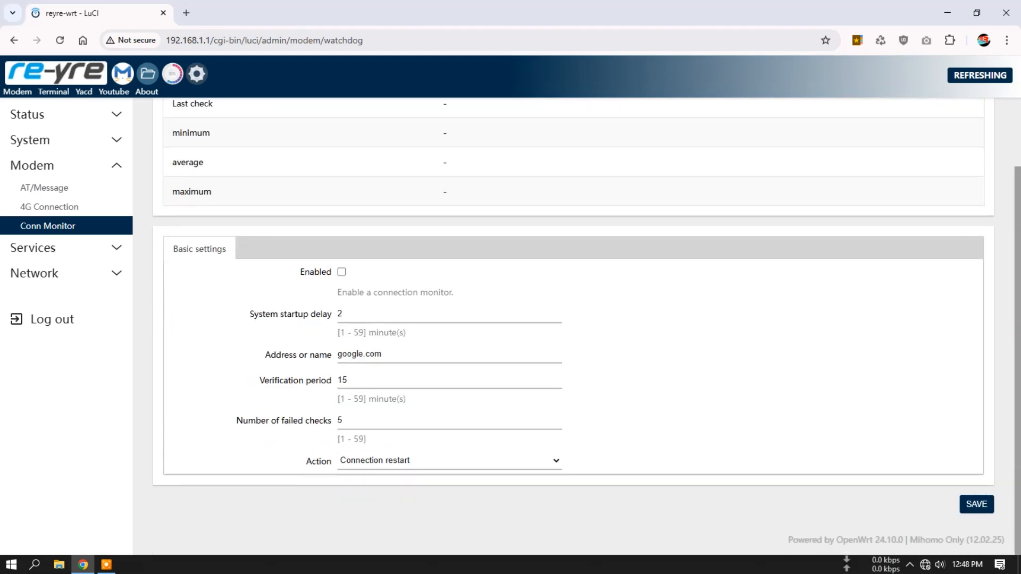
{"action": "scroll", "coordinate": [573, 319], "scroll_direction": "up", "scroll_amount": 2}
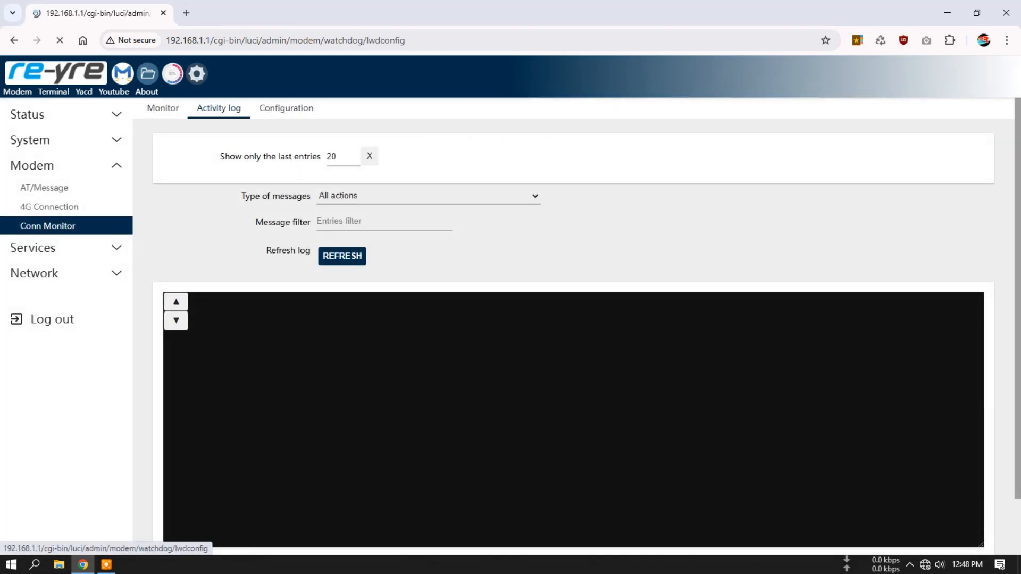
{"action": "left_click", "coordinate": [286, 108]}
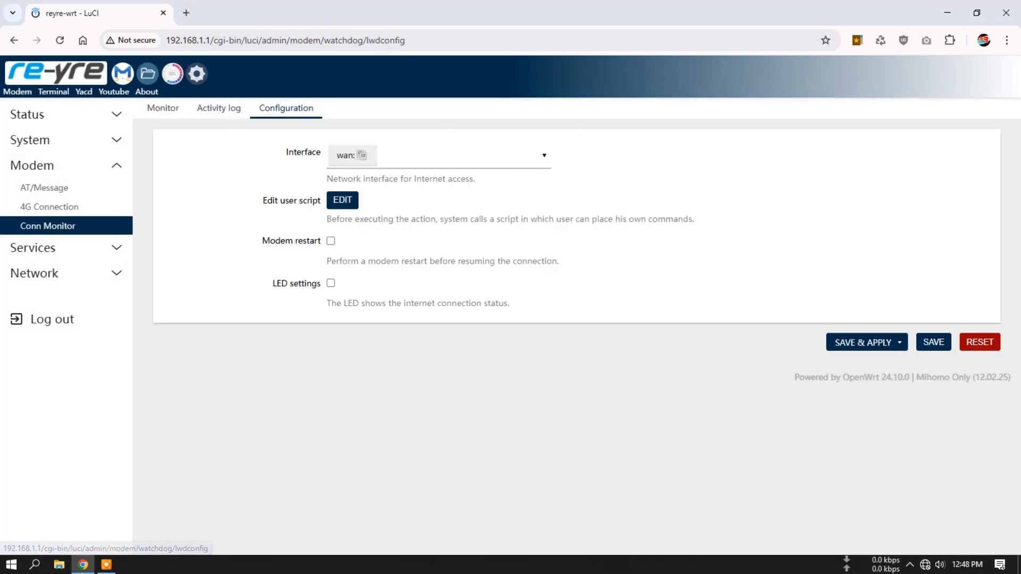
{"action": "left_click", "coordinate": [163, 108]}
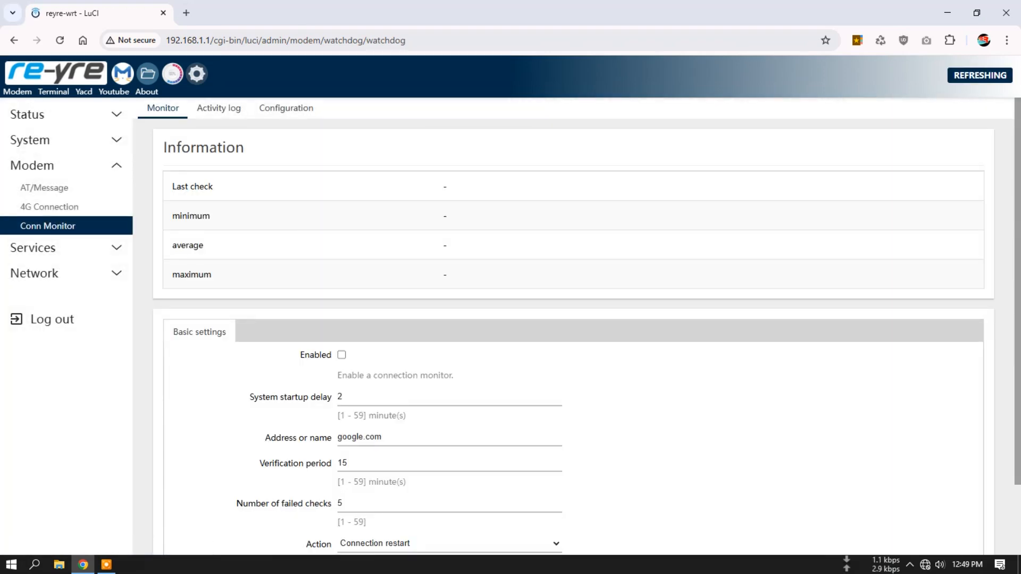
{"action": "scroll", "coordinate": [574, 319], "scroll_direction": "down", "scroll_amount": 2}
{"action": "scroll", "coordinate": [573, 319], "scroll_direction": "up", "scroll_amount": 2}
{"action": "scroll", "coordinate": [574, 320], "scroll_direction": "down", "scroll_amount": 2}
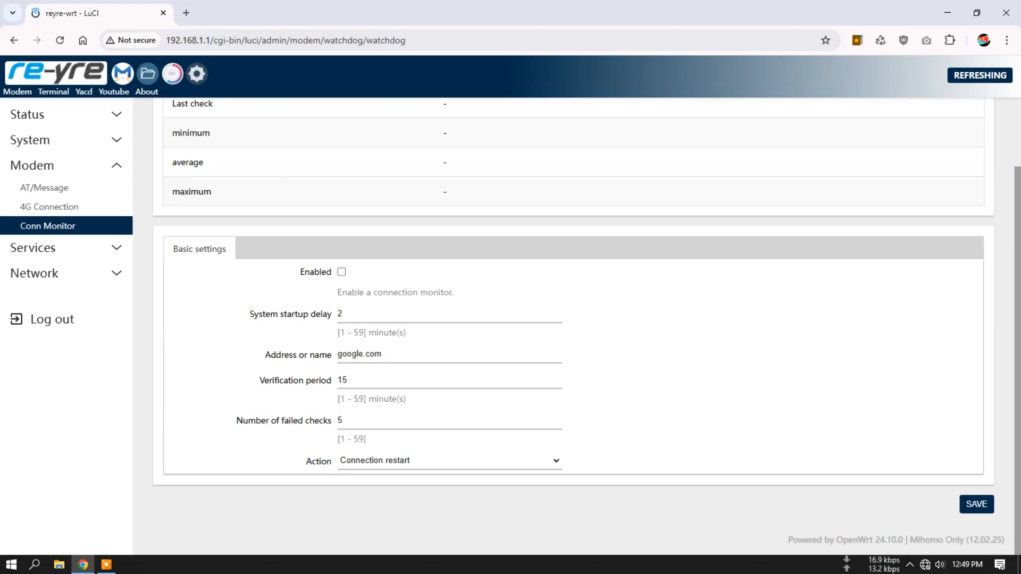
{"action": "scroll", "coordinate": [587, 326], "scroll_direction": "up", "scroll_amount": 2}
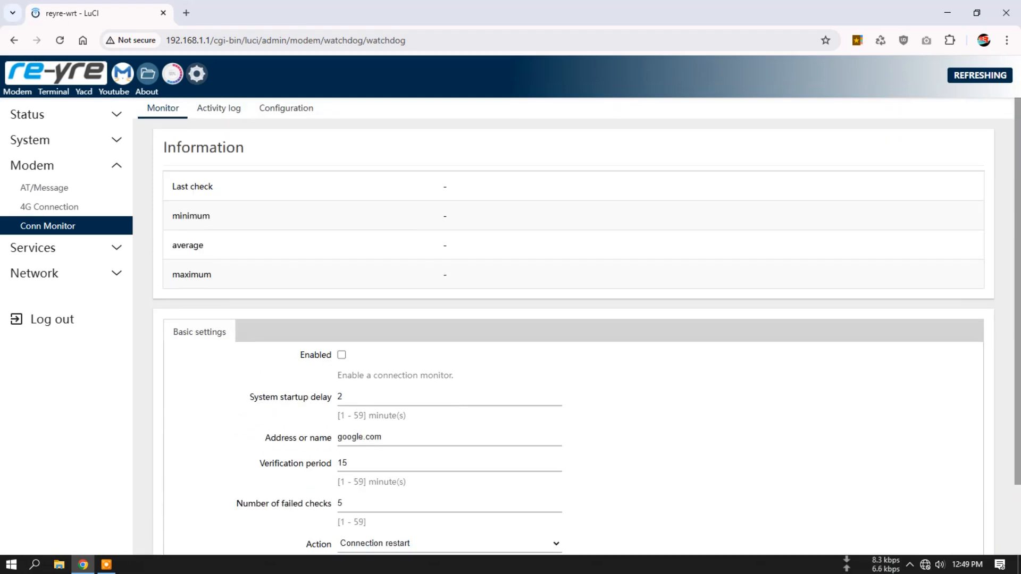
{"action": "left_click", "coordinate": [219, 108]}
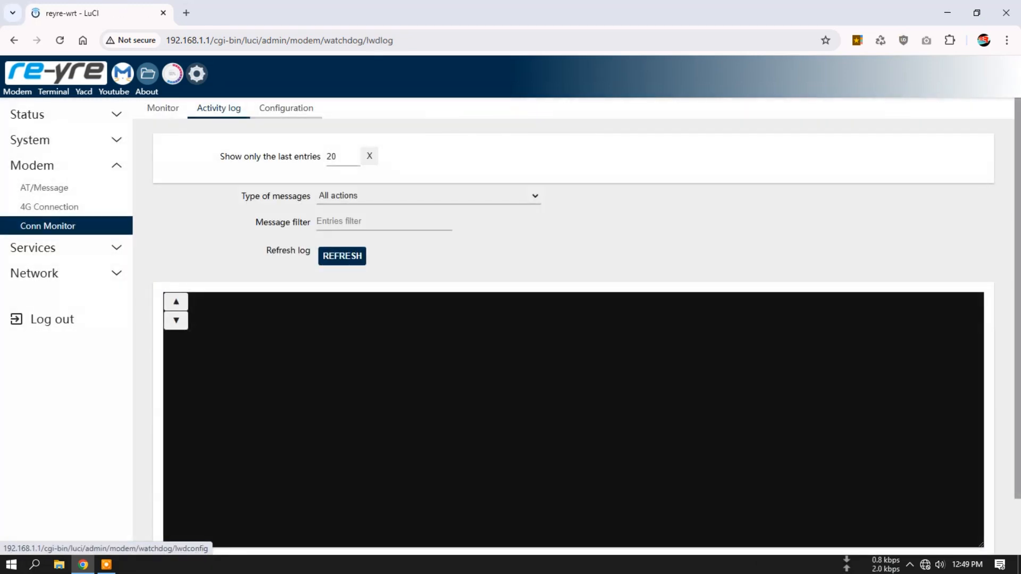
{"action": "left_click", "coordinate": [286, 108]}
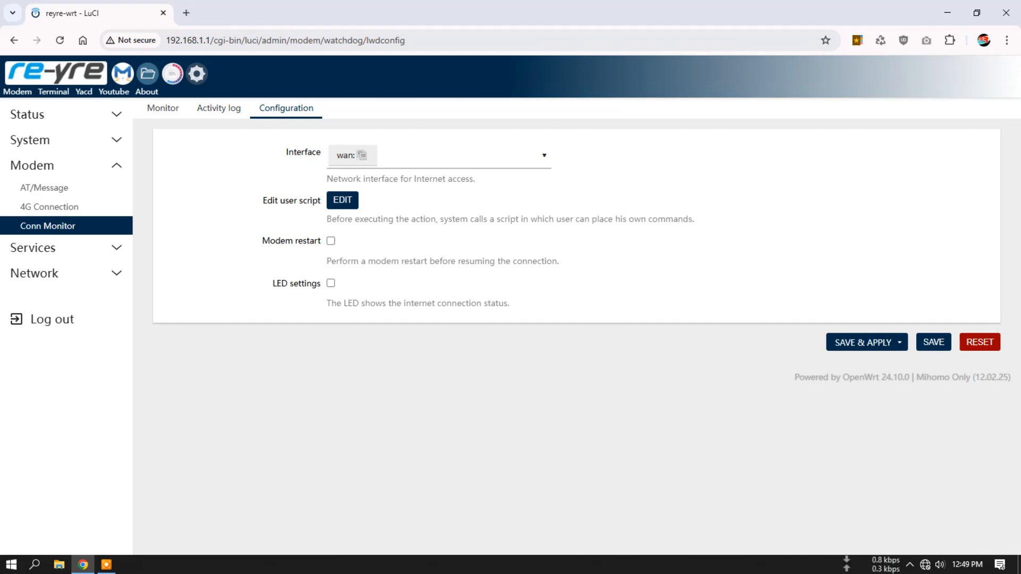
- Recheck the connection monitor's startup delay, address, verification period, failed checks and action settings, and revisit its activity log
{"action": "left_click", "coordinate": [163, 109]}
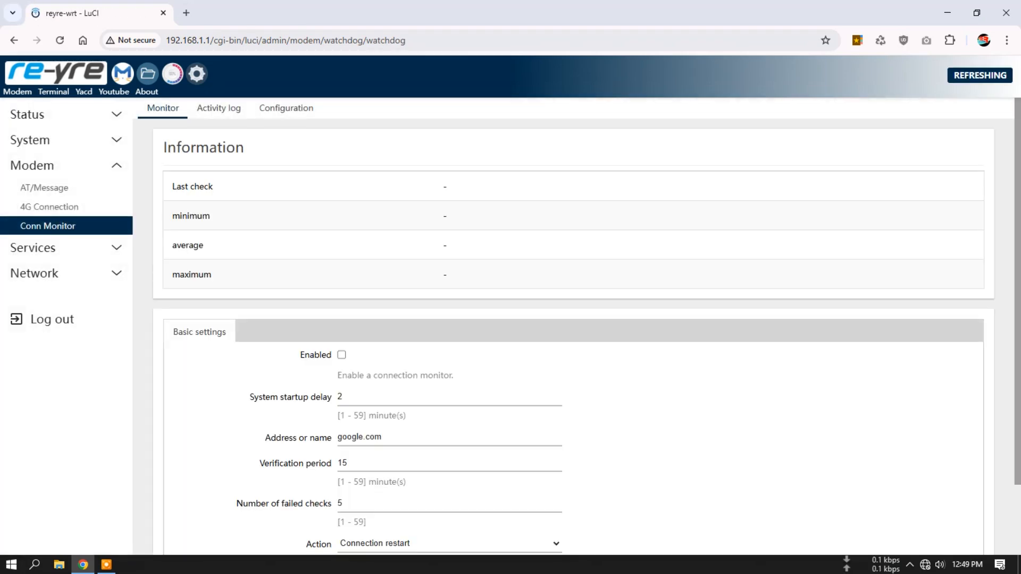
{"action": "scroll", "coordinate": [577, 326], "scroll_direction": "down", "scroll_amount": 2}
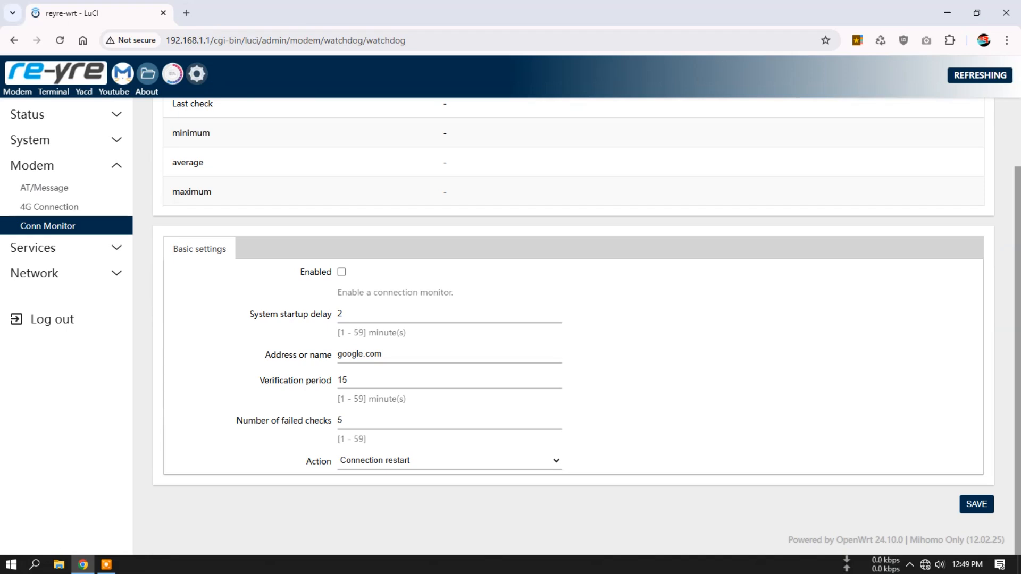
{"action": "scroll", "coordinate": [576, 326], "scroll_direction": "up", "scroll_amount": 2}
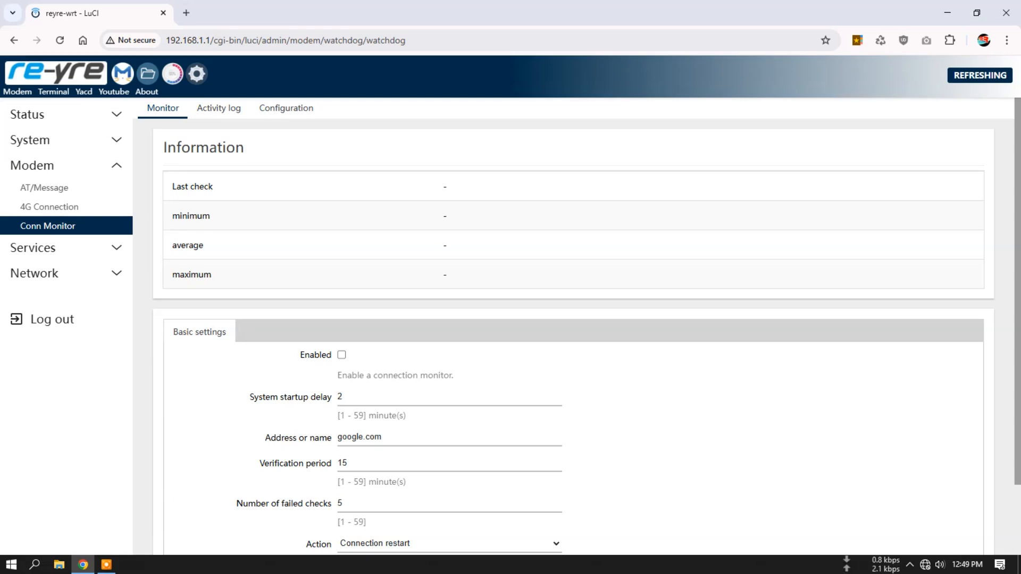
{"action": "scroll", "coordinate": [573, 326], "scroll_direction": "down", "scroll_amount": 3}
{"action": "scroll", "coordinate": [573, 326], "scroll_direction": "up", "scroll_amount": 3}
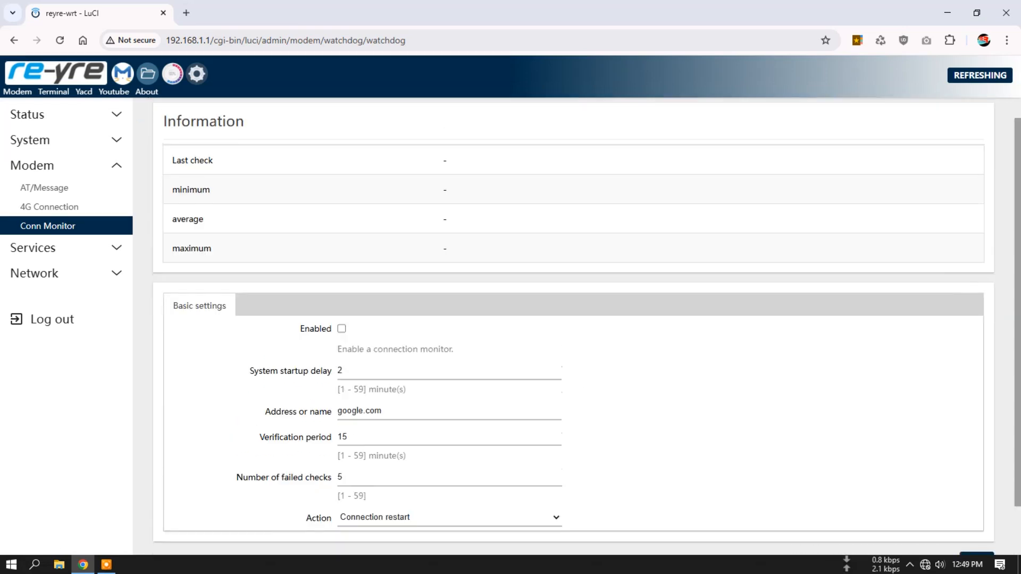
{"action": "left_click", "coordinate": [218, 108]}
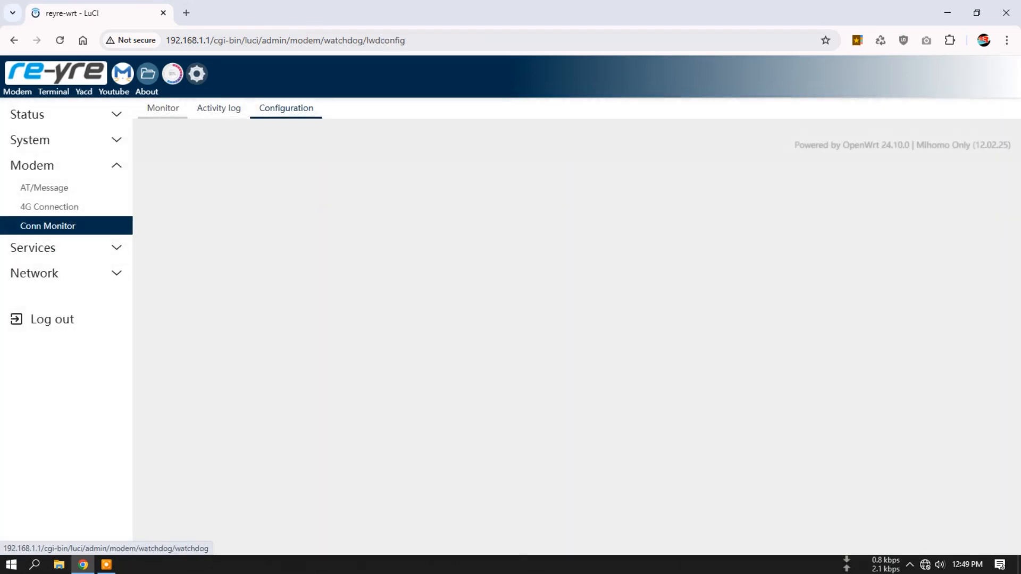
{"action": "left_click", "coordinate": [163, 108]}
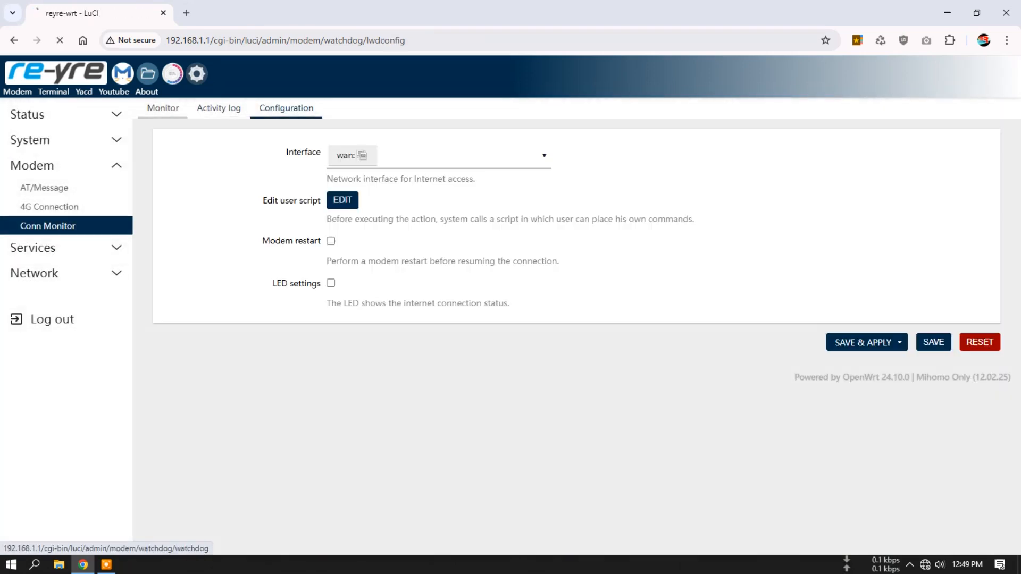
{"action": "scroll", "coordinate": [573, 326], "scroll_direction": "down", "scroll_amount": 3}
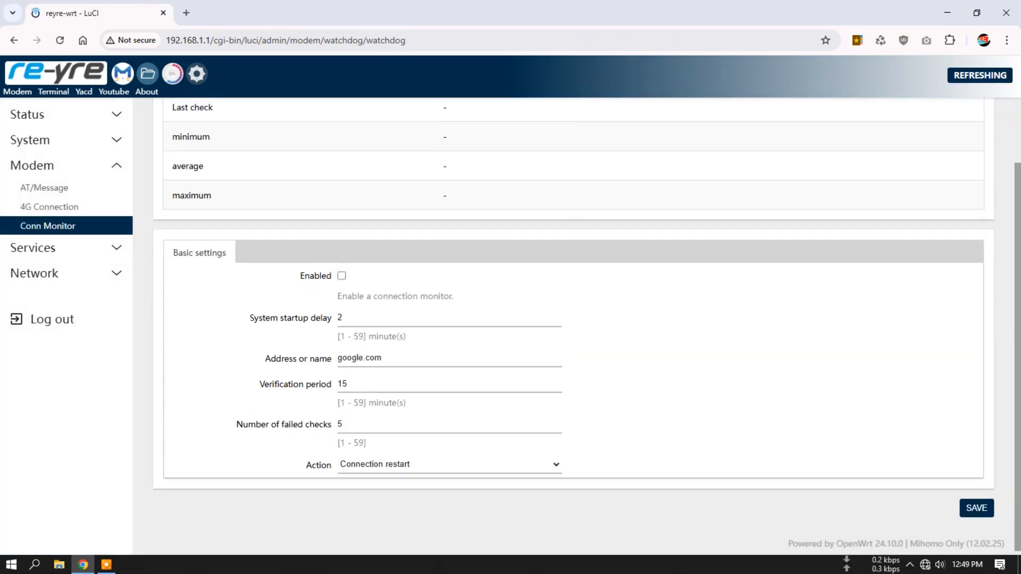
{"action": "scroll", "coordinate": [574, 326], "scroll_direction": "up", "scroll_amount": 3}
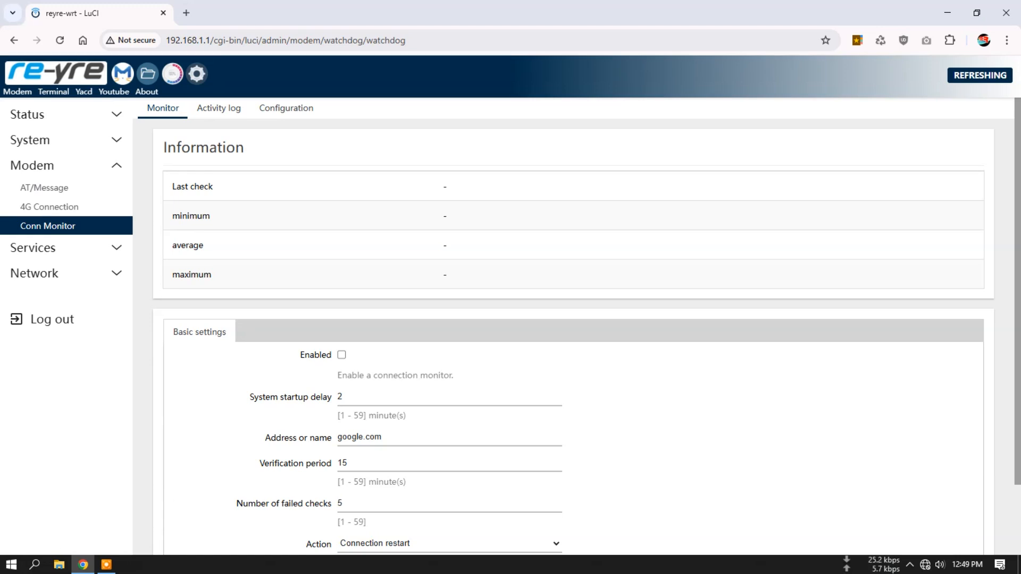
- Review the Mihomo service's status and app configuration, and open its profile page
{"action": "left_click", "coordinate": [33, 248]}
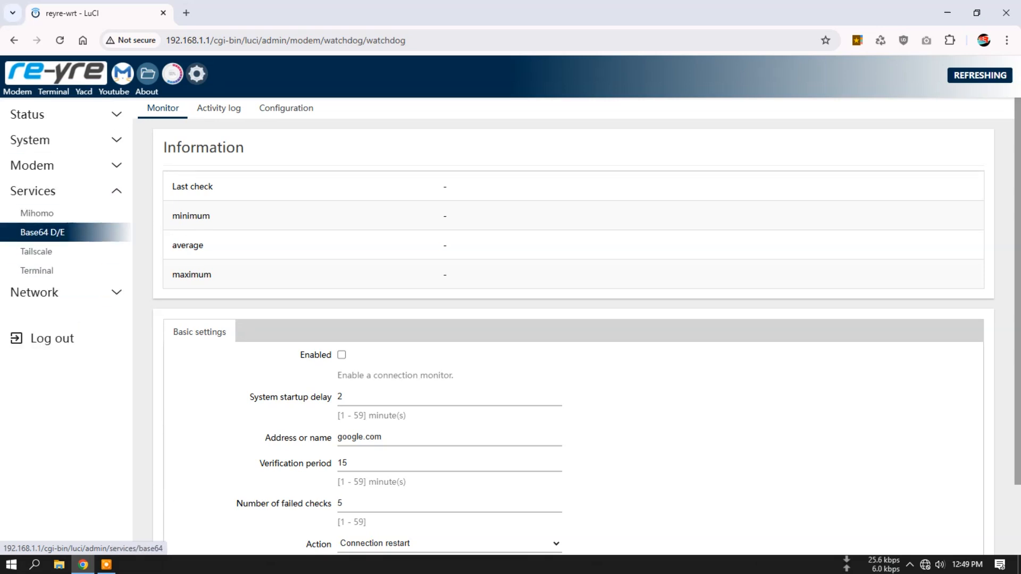
{"action": "left_click", "coordinate": [36, 213]}
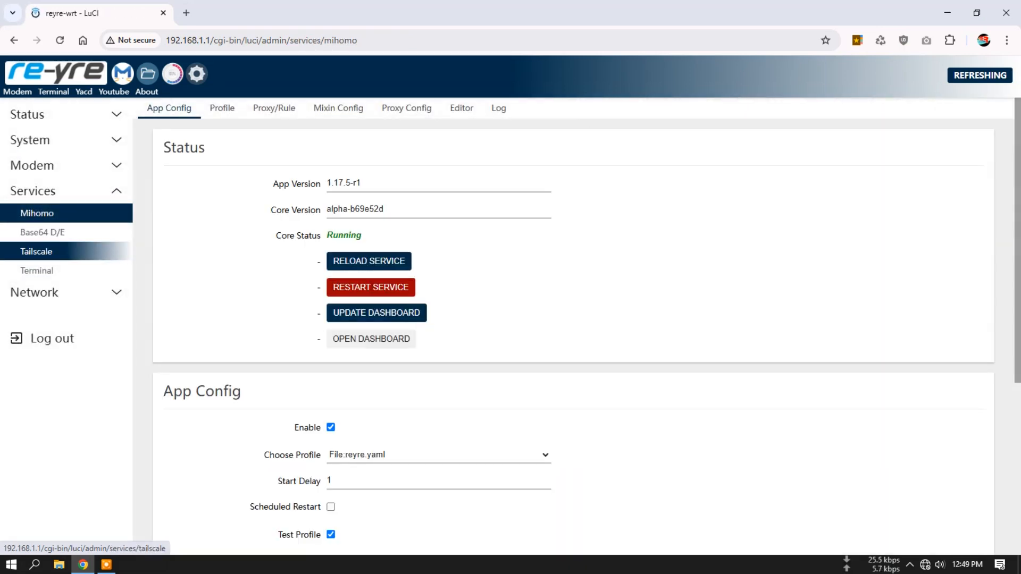
{"action": "scroll", "coordinate": [573, 340], "scroll_direction": "down", "scroll_amount": 6}
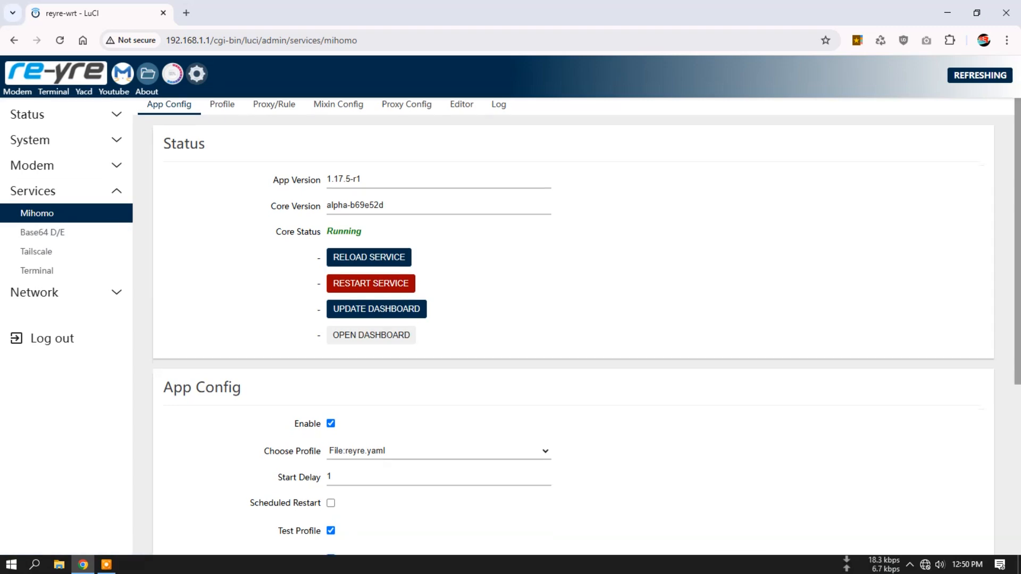
{"action": "scroll", "coordinate": [573, 341], "scroll_direction": "up", "scroll_amount": 6}
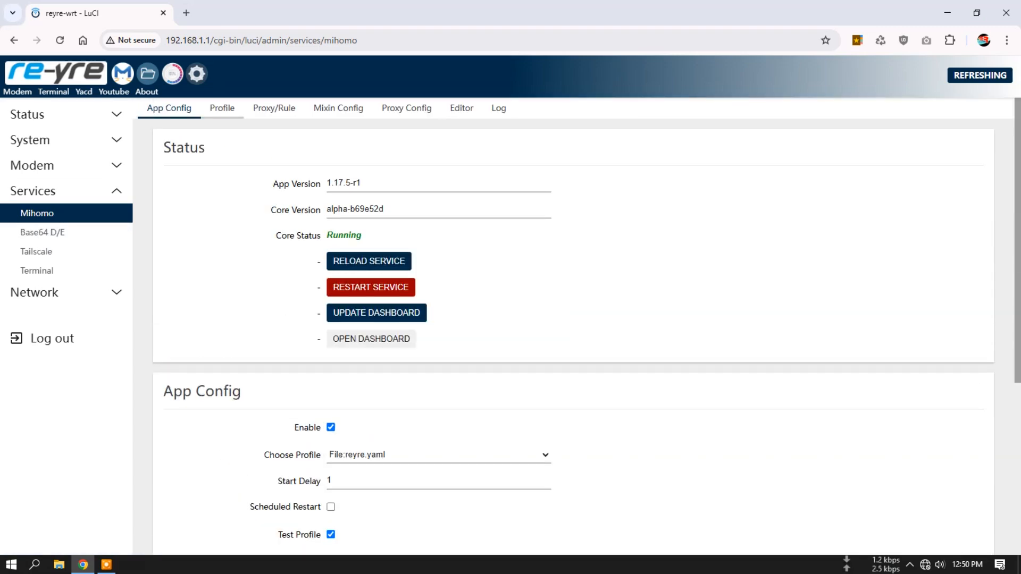
{"action": "left_click", "coordinate": [222, 108]}
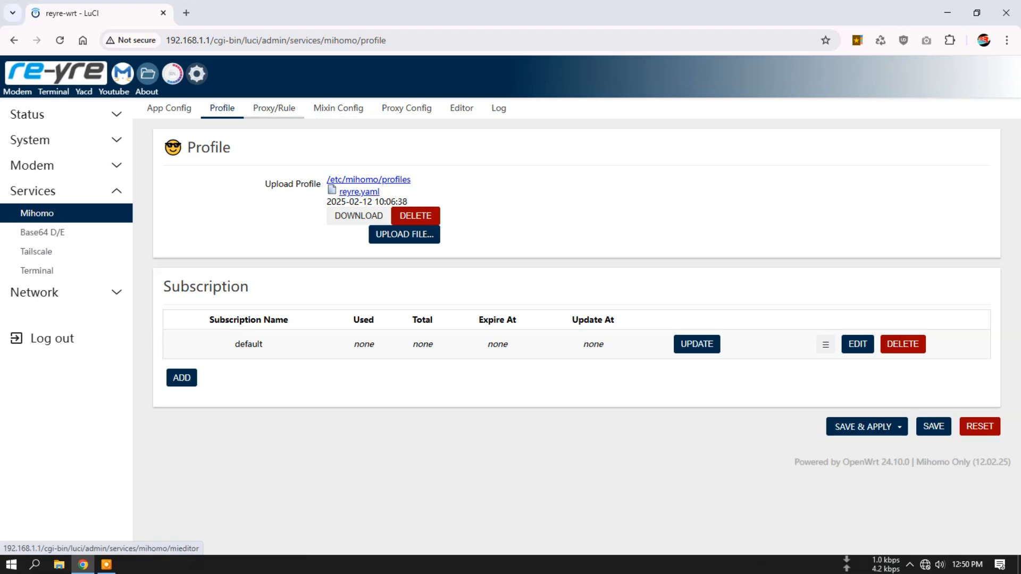
- Review Mihomo's proxy and rule files, along with the mixin's general, external control, inbound and TUN settings
{"action": "left_click", "coordinate": [274, 108]}
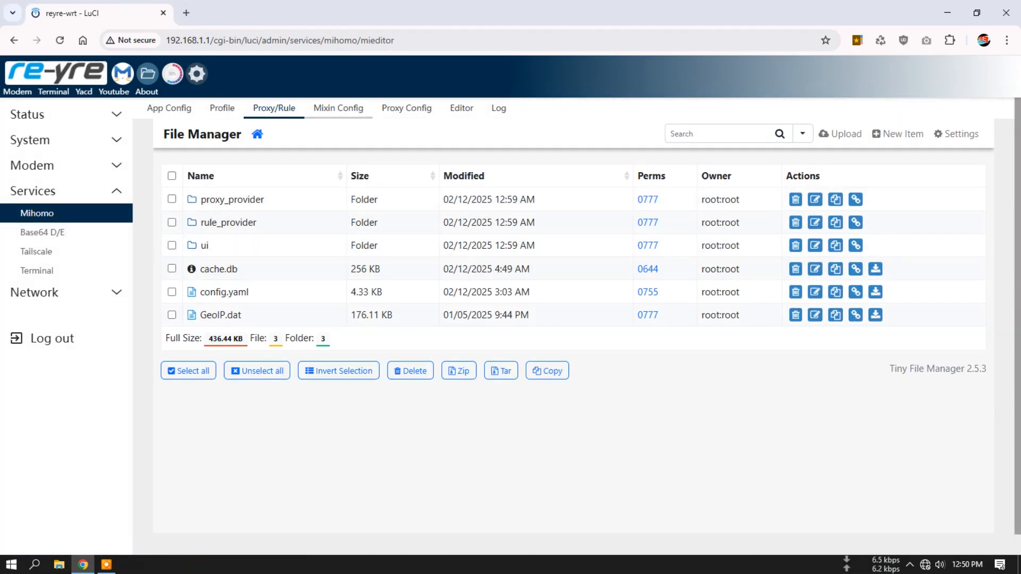
{"action": "left_click", "coordinate": [338, 108]}
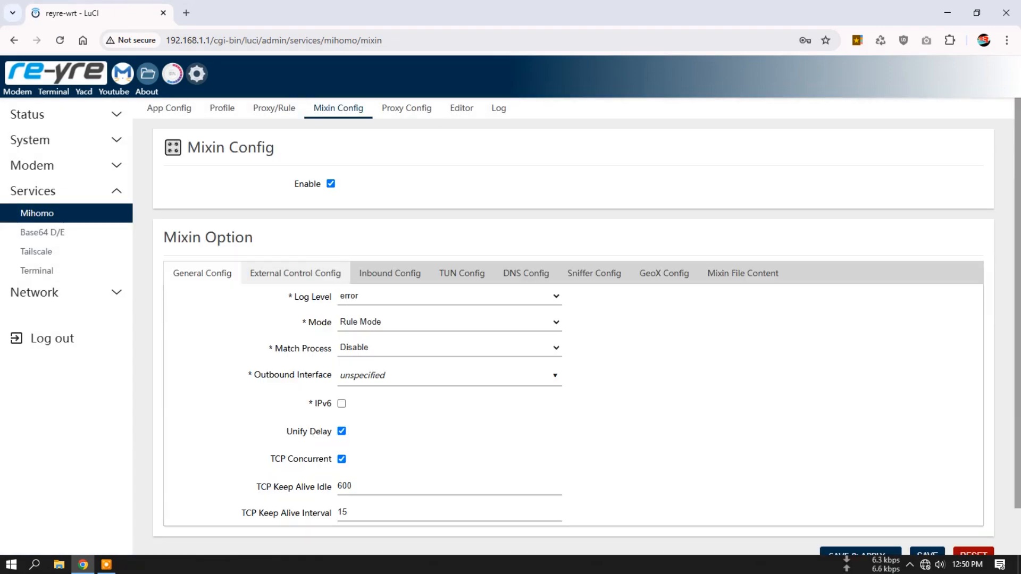
{"action": "left_click", "coordinate": [295, 273]}
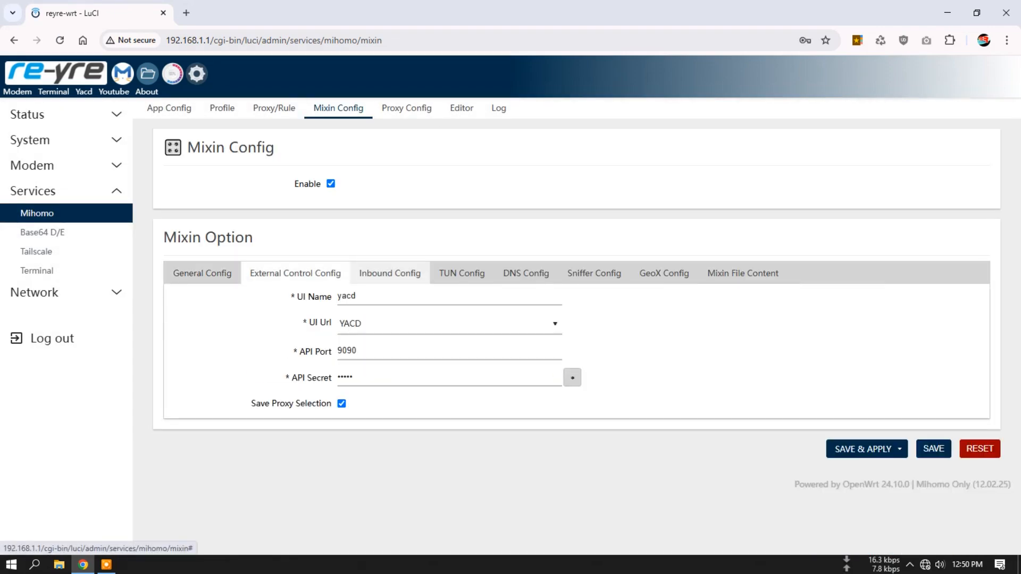
{"action": "left_click", "coordinate": [389, 272]}
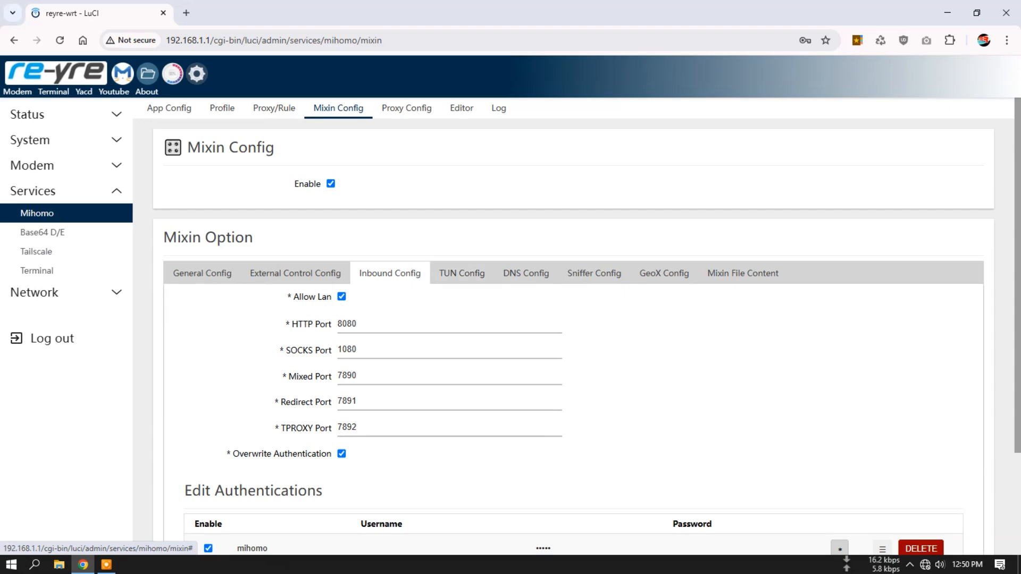
{"action": "scroll", "coordinate": [461, 266], "scroll_direction": "down", "scroll_amount": 1}
{"action": "left_click", "coordinate": [462, 209]}
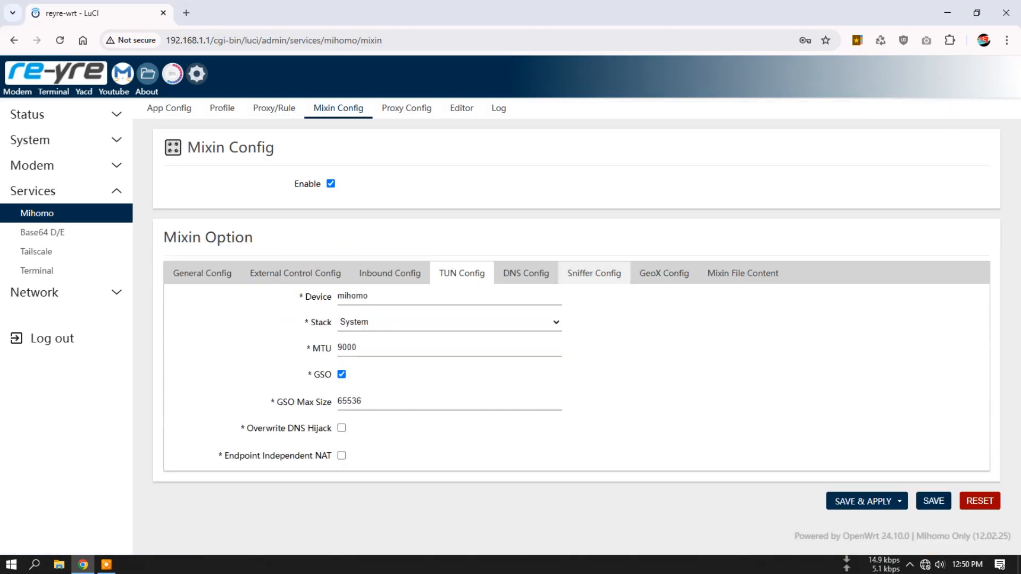
- Examine the mixin's DNS settings through to the nameserver list, and check the available DNS modes
{"action": "left_click", "coordinate": [526, 273]}
{"action": "scroll", "coordinate": [531, 330], "scroll_direction": "down", "scroll_amount": 1}
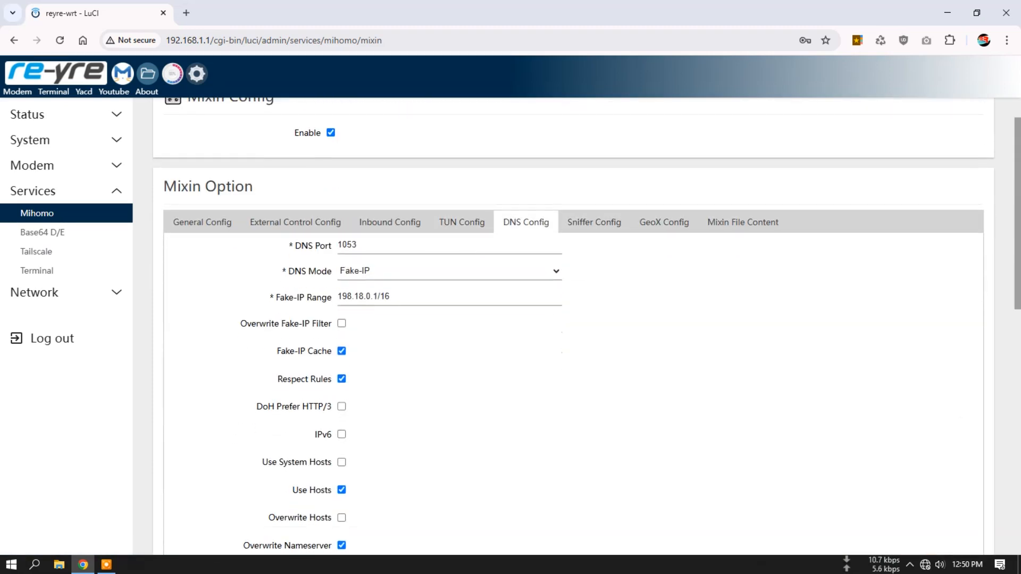
{"action": "scroll", "coordinate": [532, 330], "scroll_direction": "down", "scroll_amount": 1}
{"action": "scroll", "coordinate": [532, 330], "scroll_direction": "down", "scroll_amount": 10}
{"action": "scroll", "coordinate": [531, 330], "scroll_direction": "up", "scroll_amount": 7}
{"action": "scroll", "coordinate": [532, 330], "scroll_direction": "up", "scroll_amount": 5}
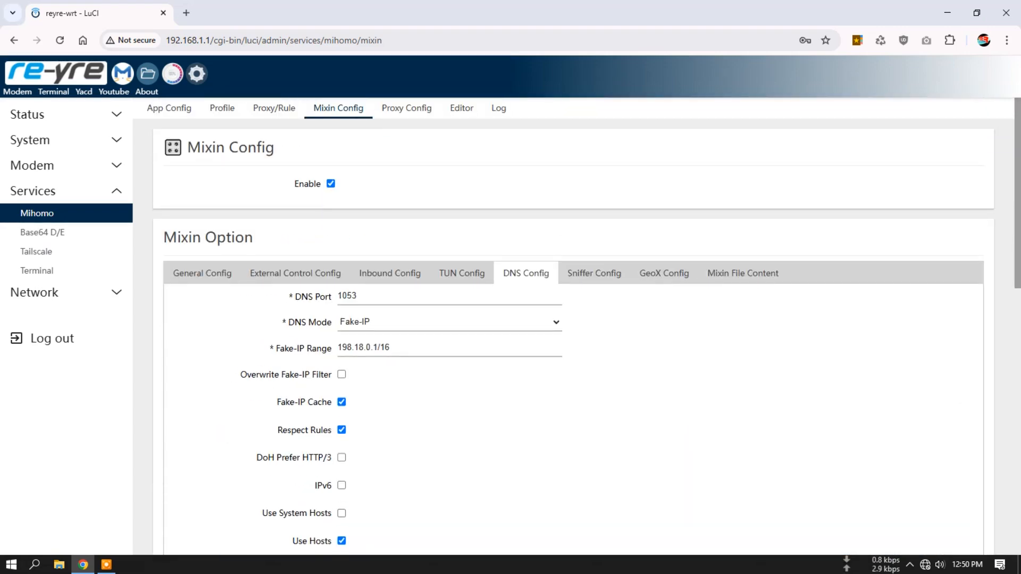
{"action": "left_click", "coordinate": [450, 322]}
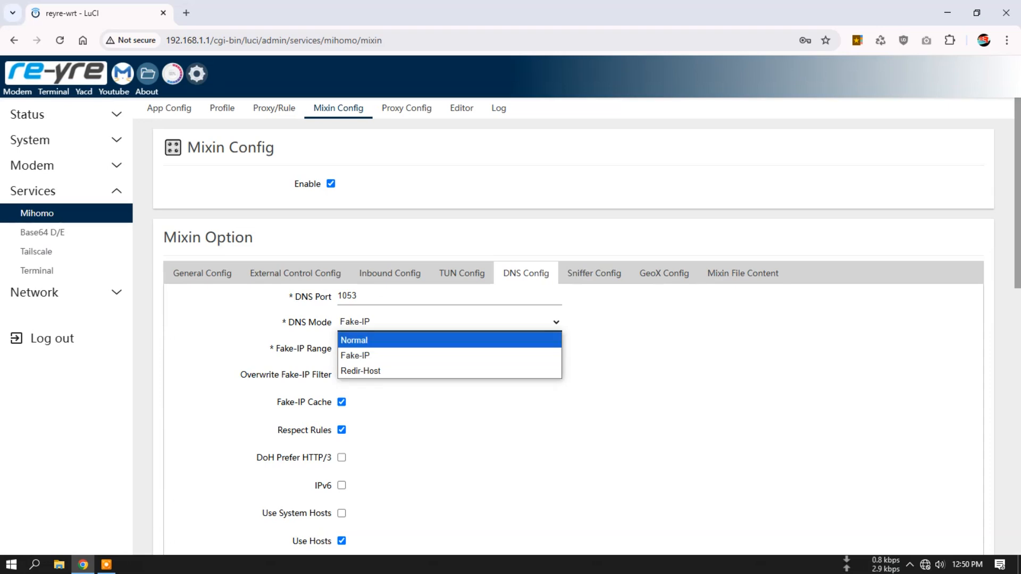
{"action": "key", "text": "Escape"}
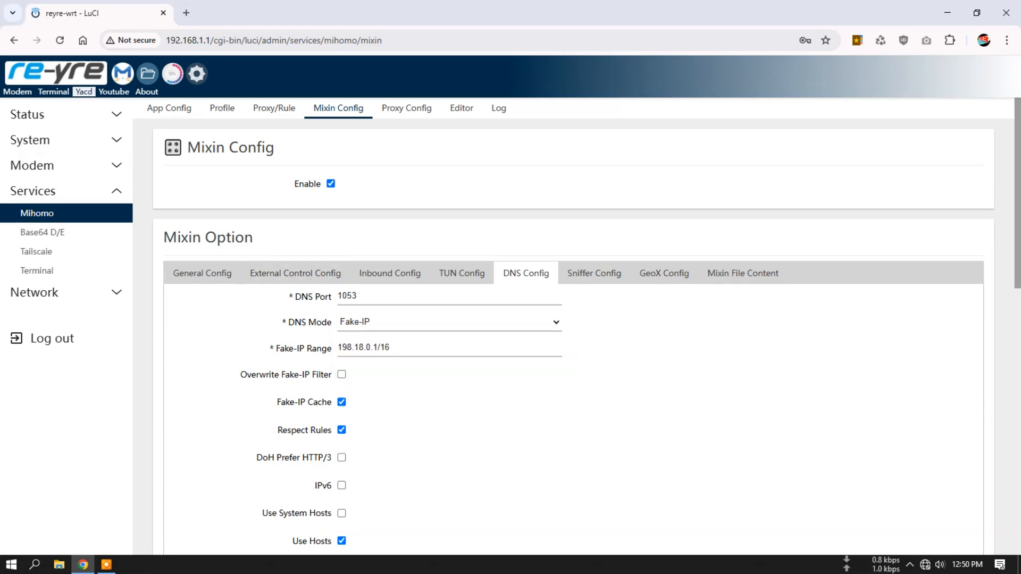
- Open the Yacd dashboard and look through the hosts, rules and proxy chains of its active connections
{"action": "left_click", "coordinate": [84, 90]}
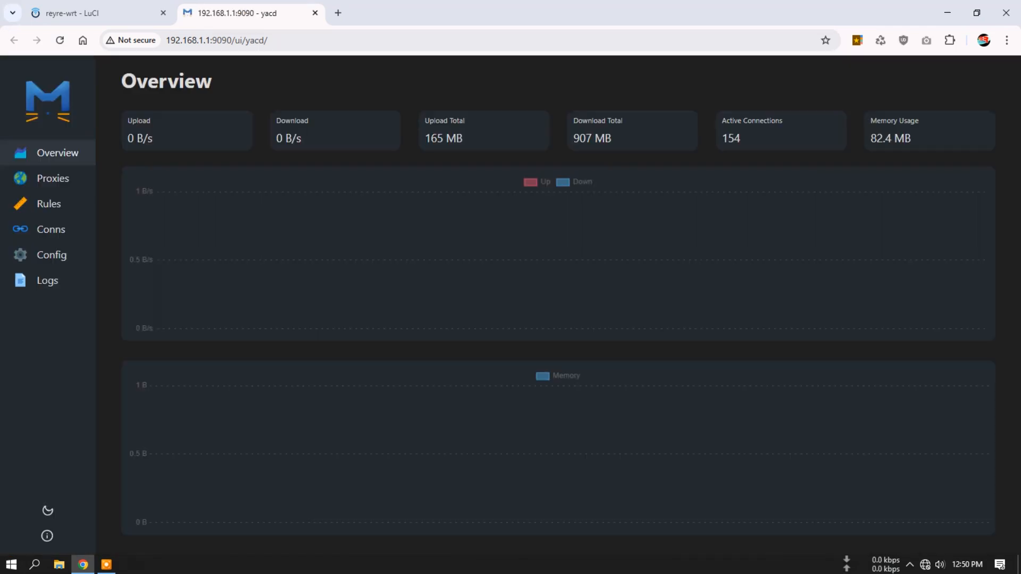
{"action": "left_click", "coordinate": [50, 230]}
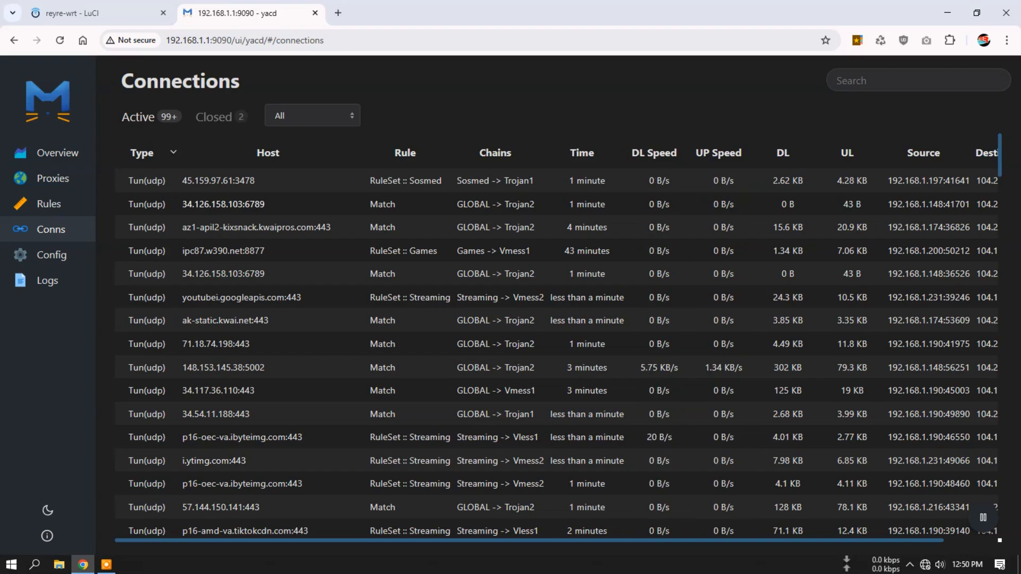
{"action": "scroll", "coordinate": [557, 341], "scroll_direction": "down", "scroll_amount": 6}
{"action": "scroll", "coordinate": [559, 335], "scroll_direction": "down", "scroll_amount": 10}
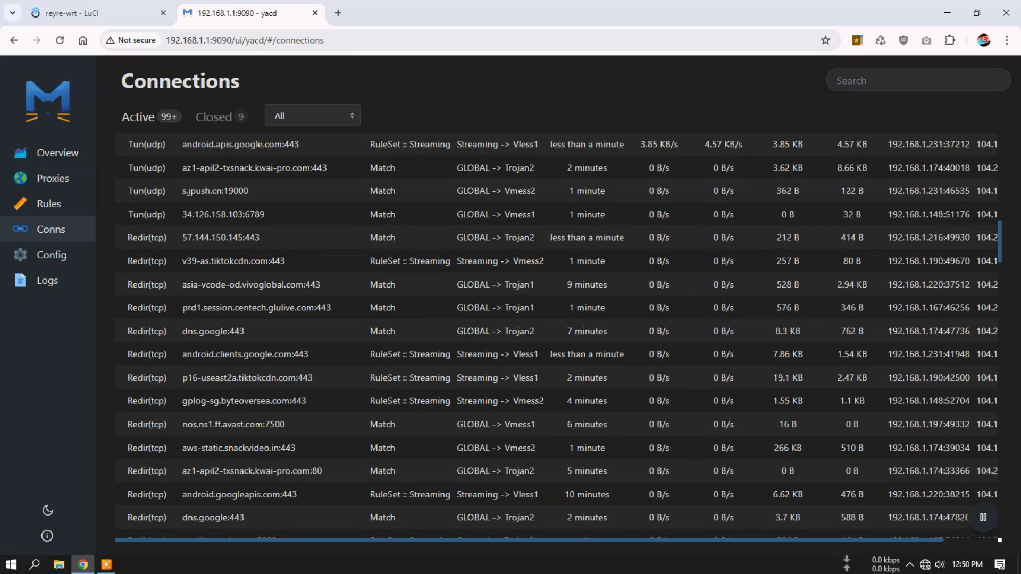
{"action": "scroll", "coordinate": [557, 340], "scroll_direction": "down", "scroll_amount": 4}
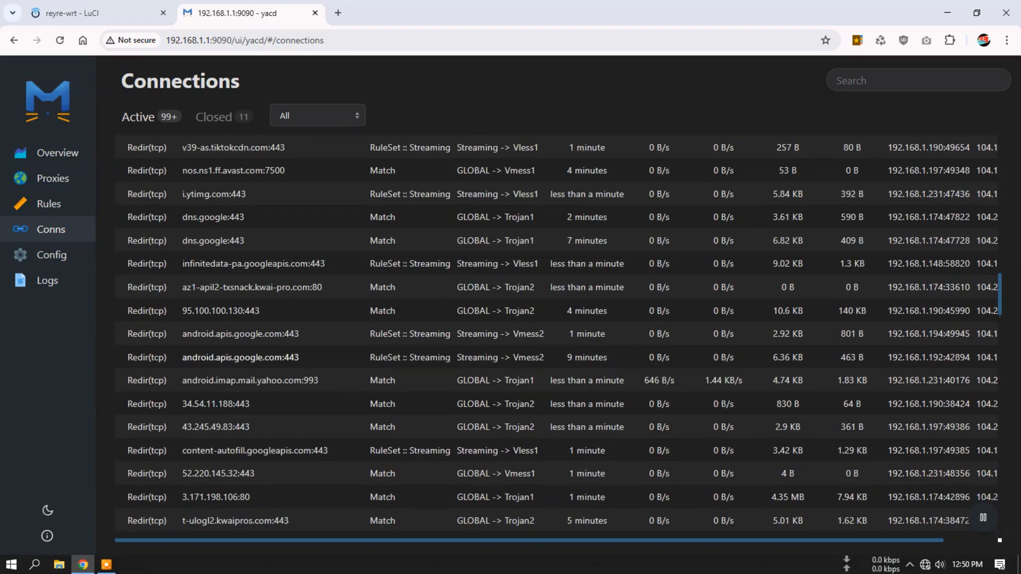
{"action": "scroll", "coordinate": [558, 340], "scroll_direction": "up", "scroll_amount": 6}
{"action": "scroll", "coordinate": [274, 352], "scroll_direction": "up", "scroll_amount": 8}
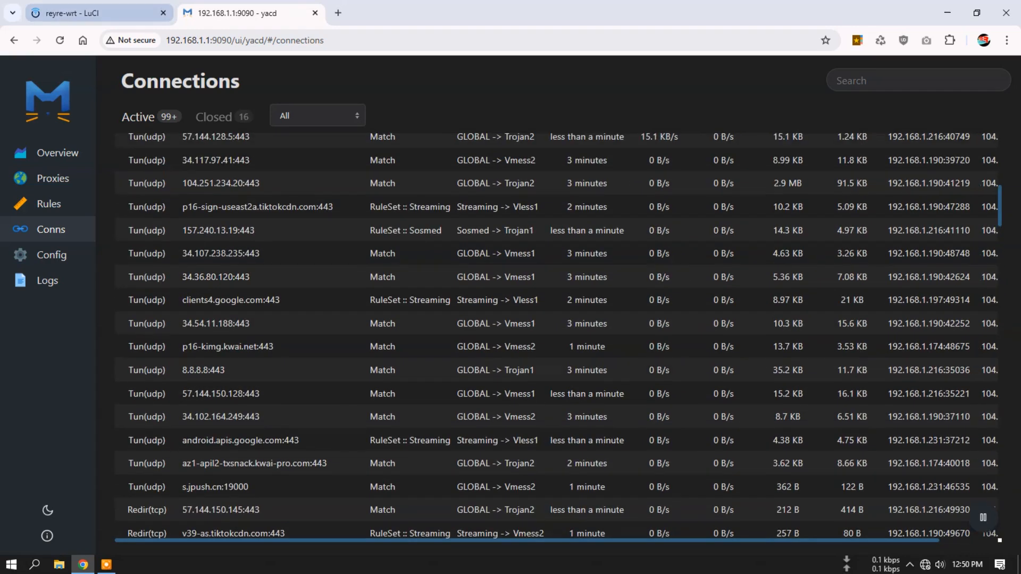
- Return to Mihomo's mixin configuration and recheck the DNS mode options, DNS switches and nameserver entries
{"action": "left_click", "coordinate": [99, 13]}
{"action": "left_click", "coordinate": [450, 323]}
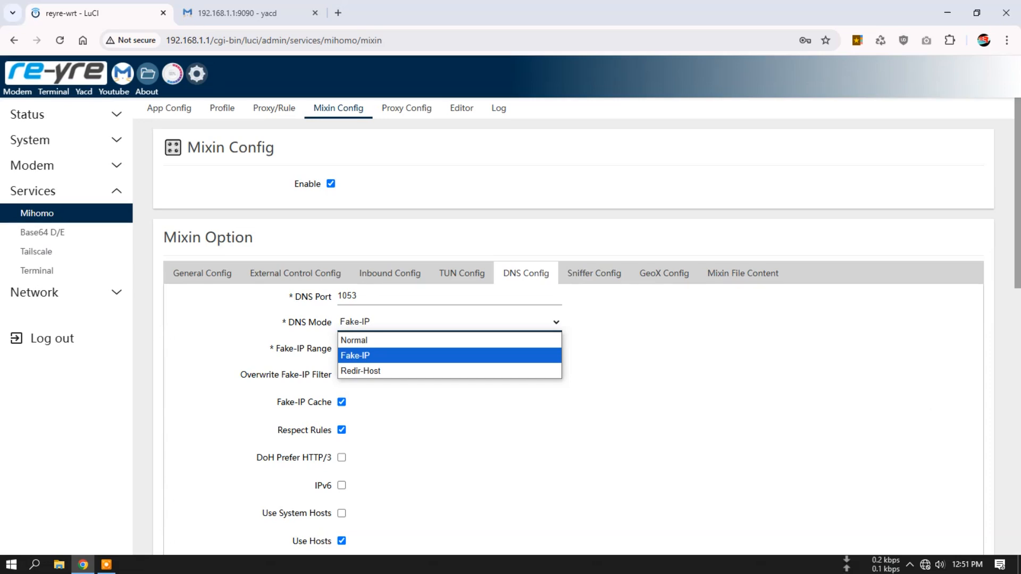
{"action": "key", "text": "Escape"}
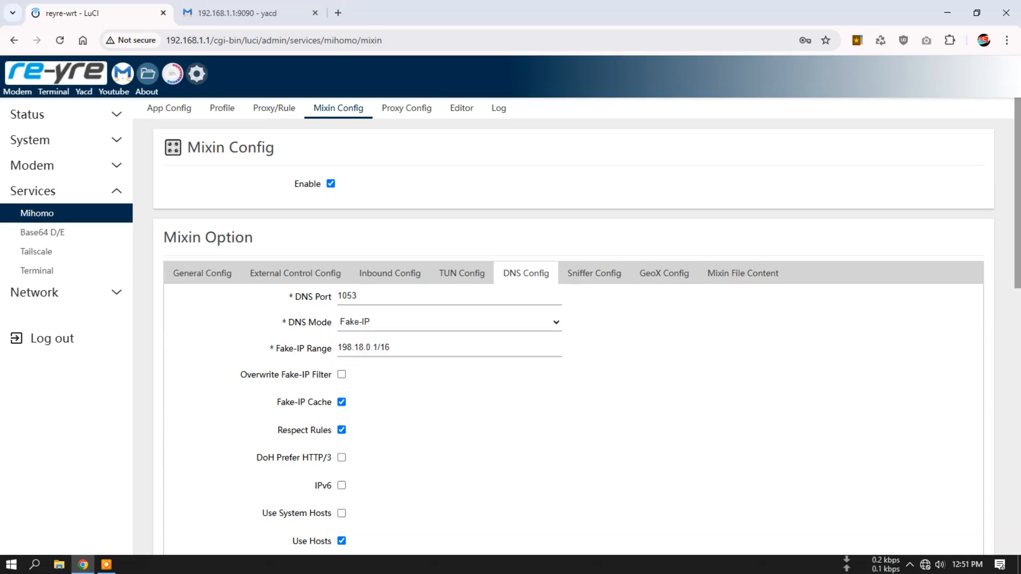
{"action": "scroll", "coordinate": [573, 327], "scroll_direction": "down", "scroll_amount": 2}
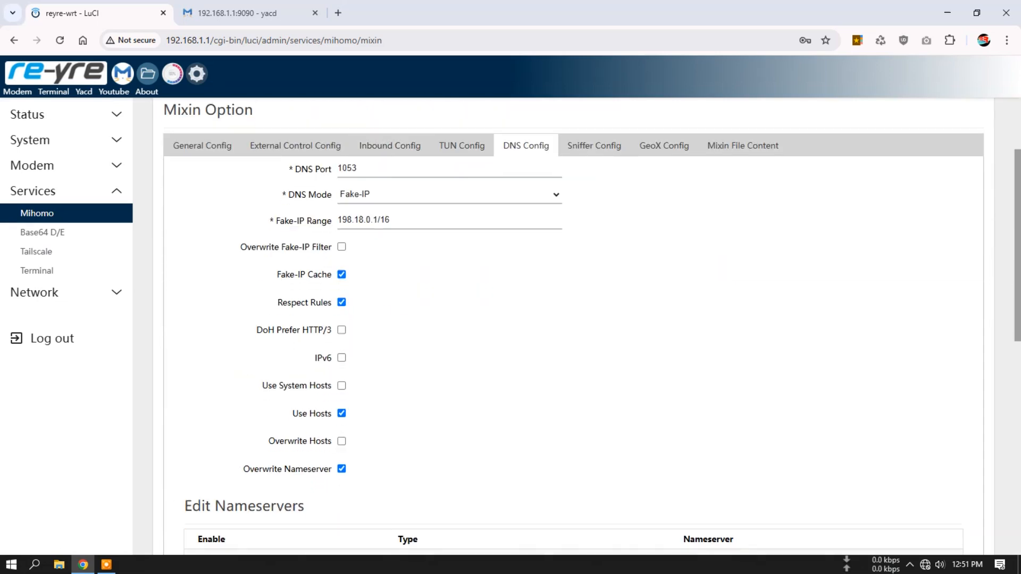
{"action": "left_click", "coordinate": [450, 195]}
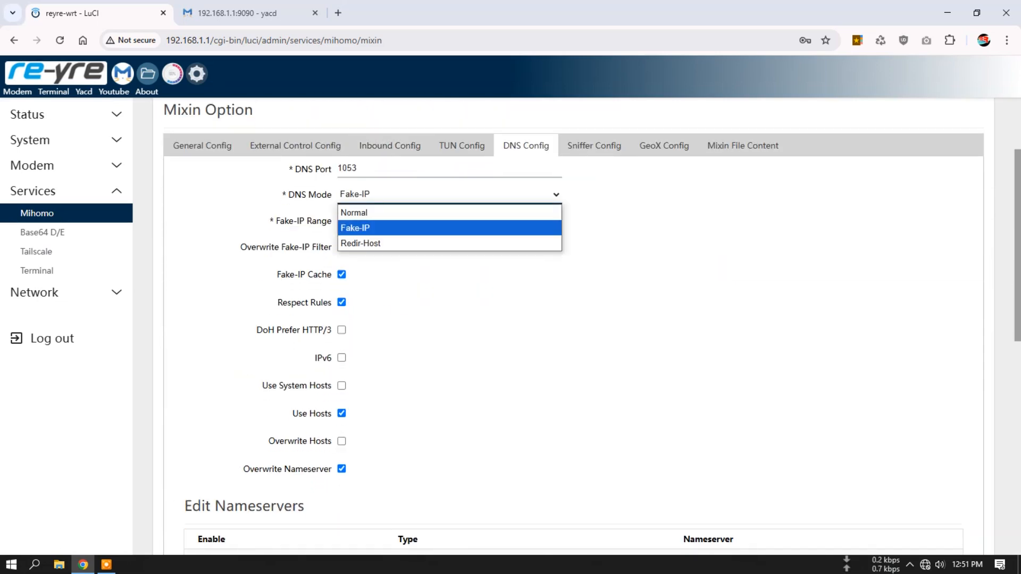
{"action": "key", "text": "Escape"}
{"action": "scroll", "coordinate": [574, 326], "scroll_direction": "down", "scroll_amount": 8}
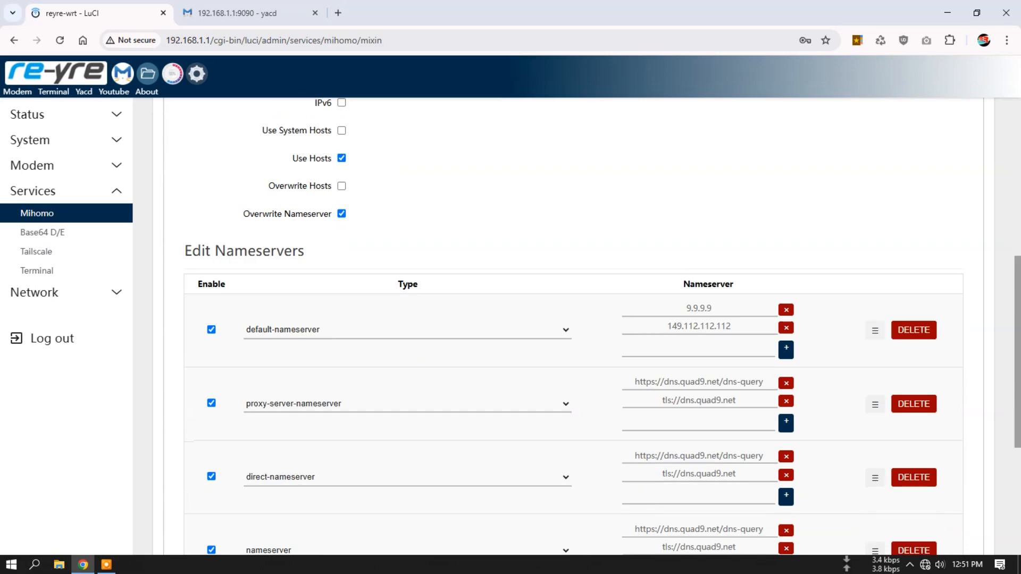
{"action": "scroll", "coordinate": [574, 327], "scroll_direction": "up", "scroll_amount": 4}
{"action": "scroll", "coordinate": [574, 327], "scroll_direction": "down", "scroll_amount": 4}
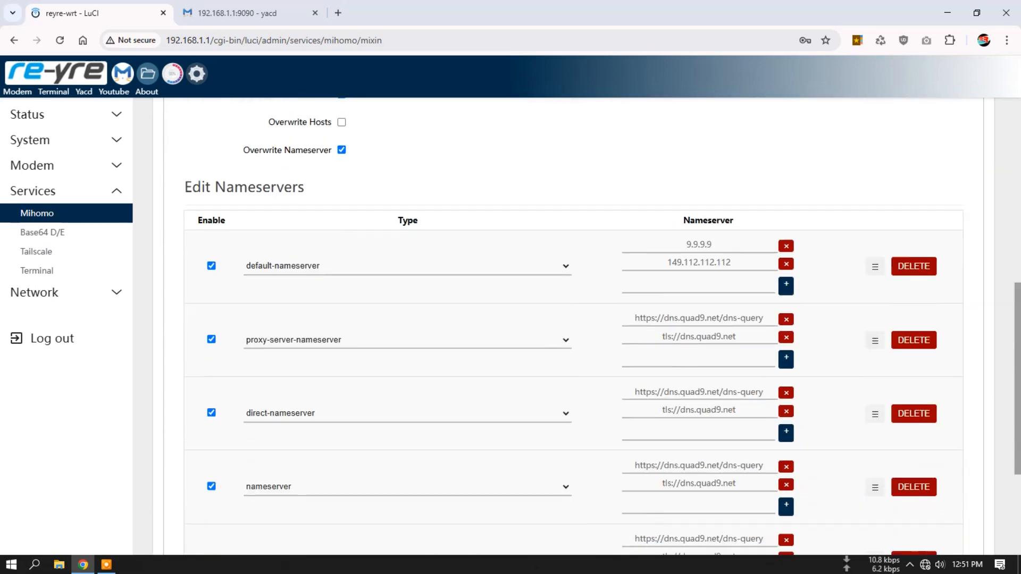
{"action": "scroll", "coordinate": [573, 326], "scroll_direction": "up", "scroll_amount": 10}
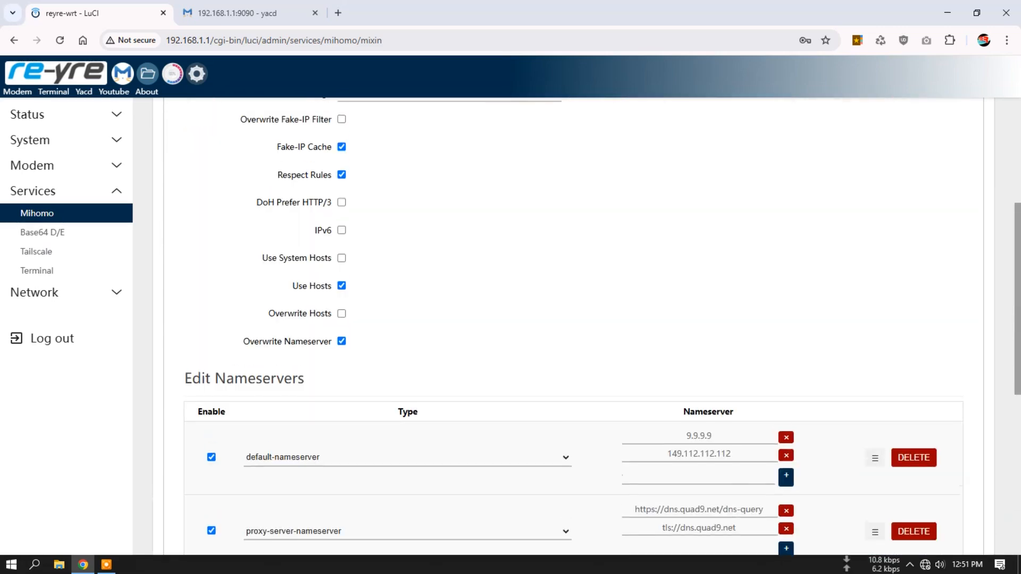
- Review the mixin's sniffer, GeoX and mixin file content settings
{"action": "left_click", "coordinate": [594, 274]}
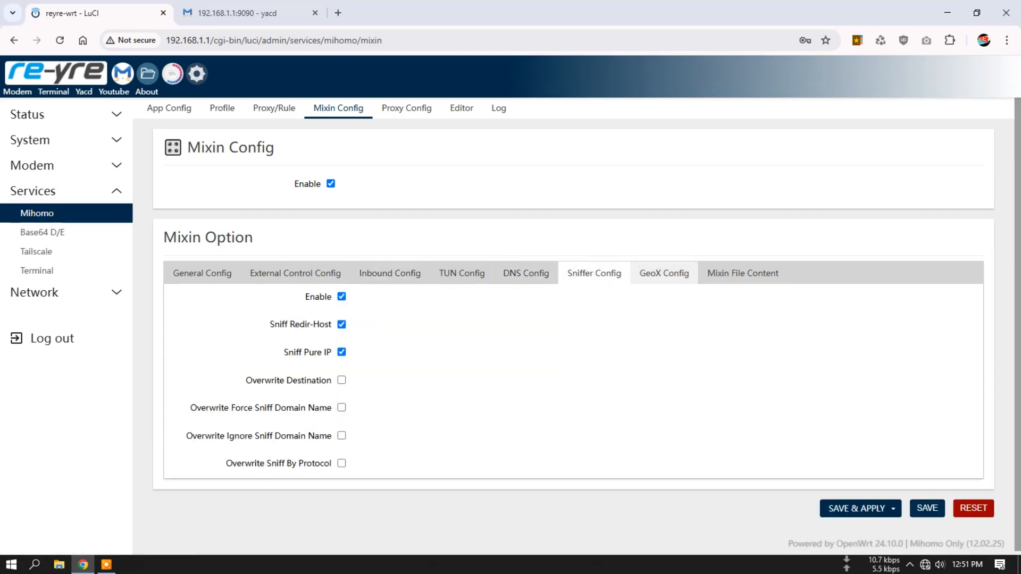
{"action": "left_click", "coordinate": [665, 273]}
{"action": "left_click", "coordinate": [743, 273]}
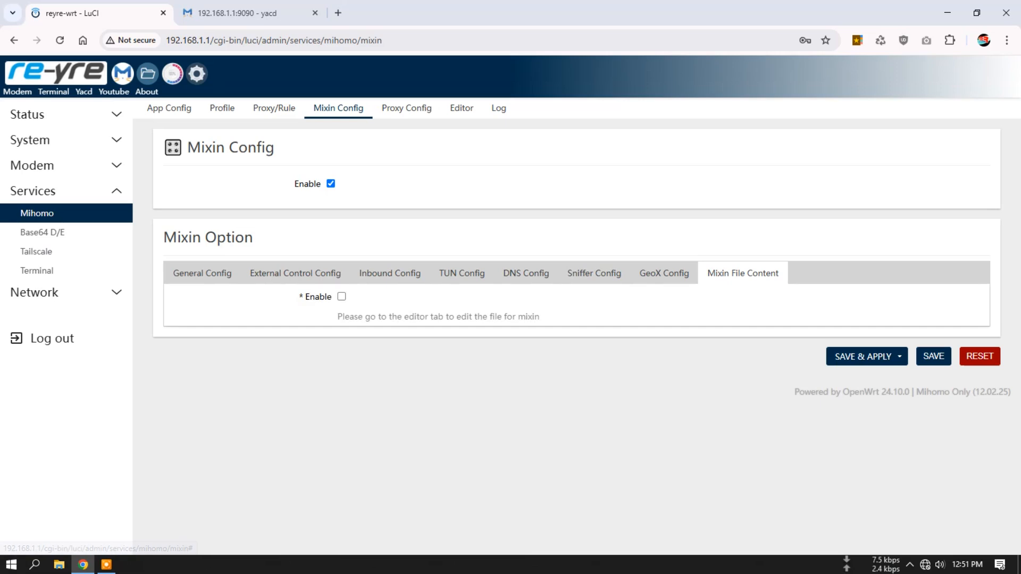
- Review Mihomo's proxy configuration, covering the transparent proxy, access control and bypass settings
{"action": "left_click", "coordinate": [407, 108]}
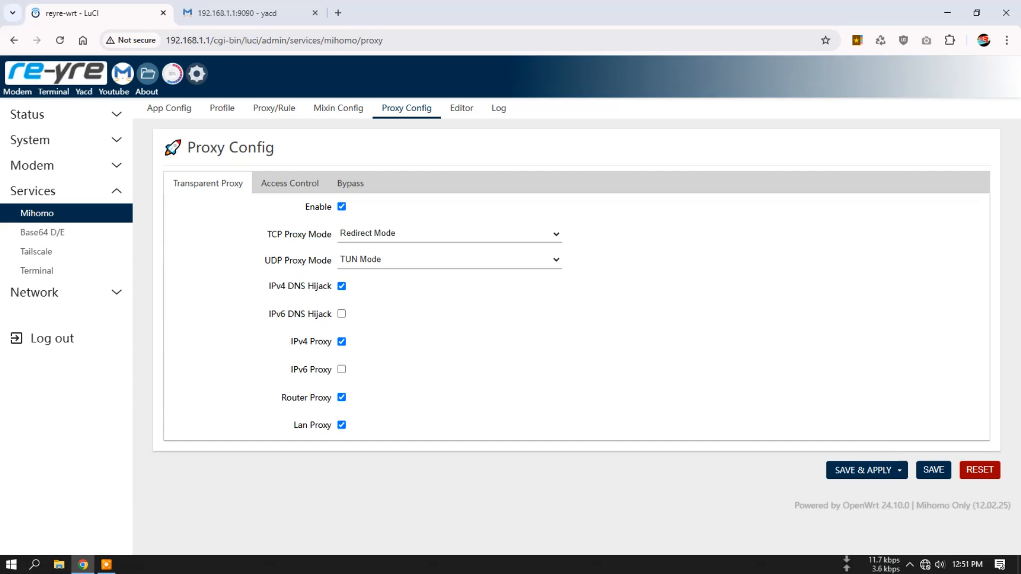
{"action": "left_click", "coordinate": [290, 184]}
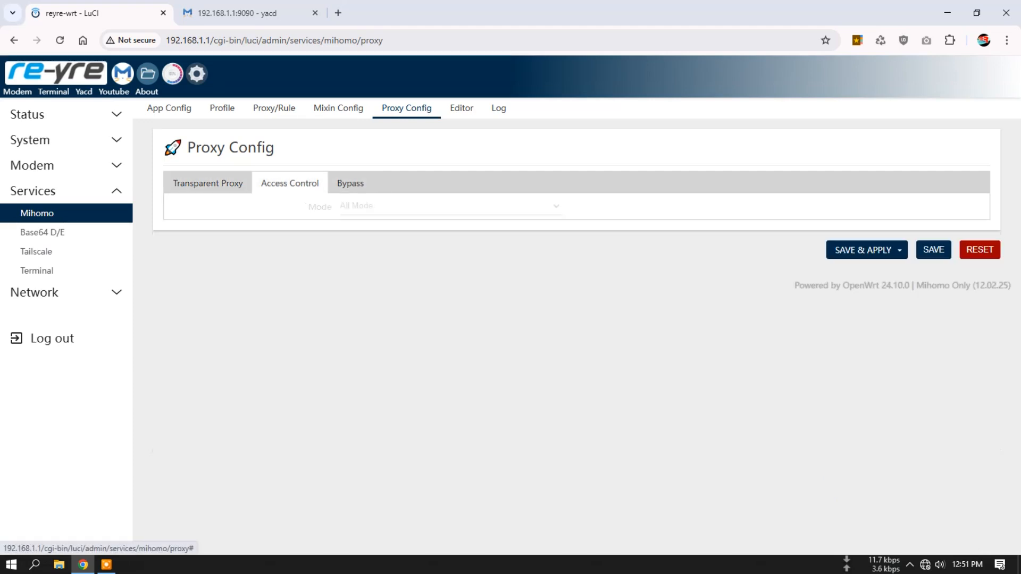
{"action": "left_click", "coordinate": [350, 183]}
{"action": "left_click", "coordinate": [208, 183]}
{"action": "left_click", "coordinate": [290, 184]}
{"action": "left_click", "coordinate": [350, 183]}
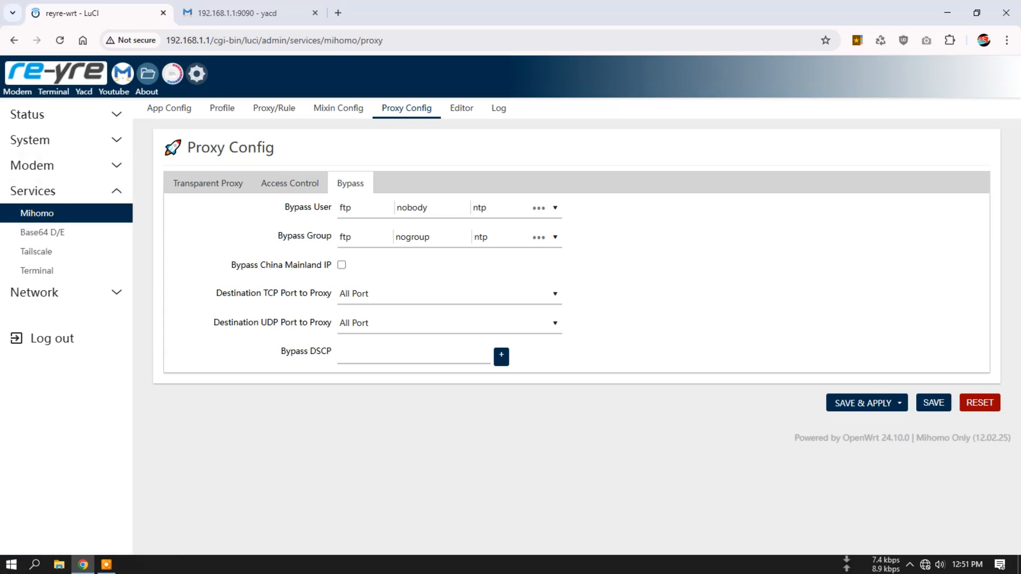
- Load reyre.yaml in Mihomo's file editor and read through its proxy providers and proxy groups
{"action": "left_click", "coordinate": [462, 108]}
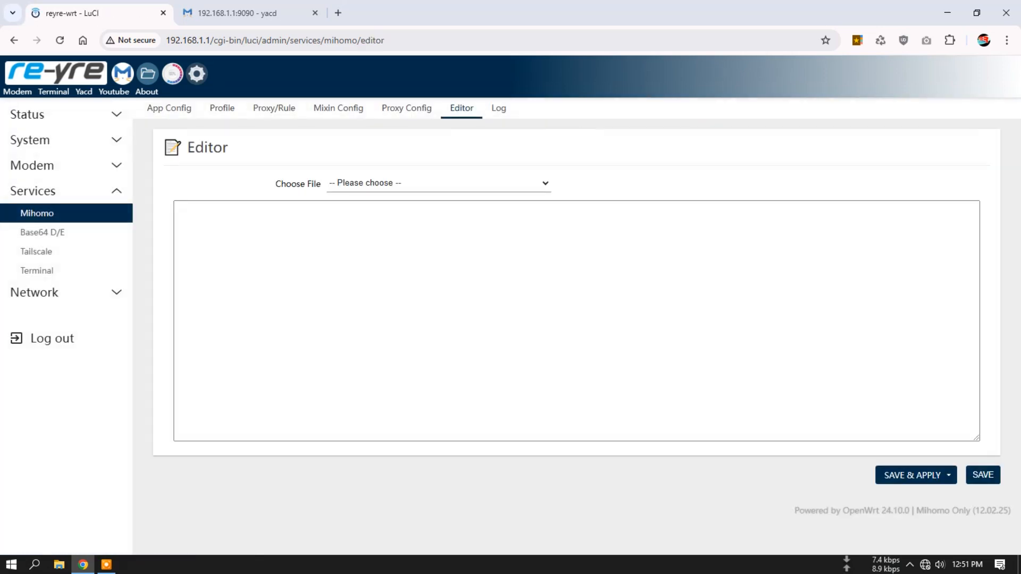
{"action": "left_click", "coordinate": [439, 183]}
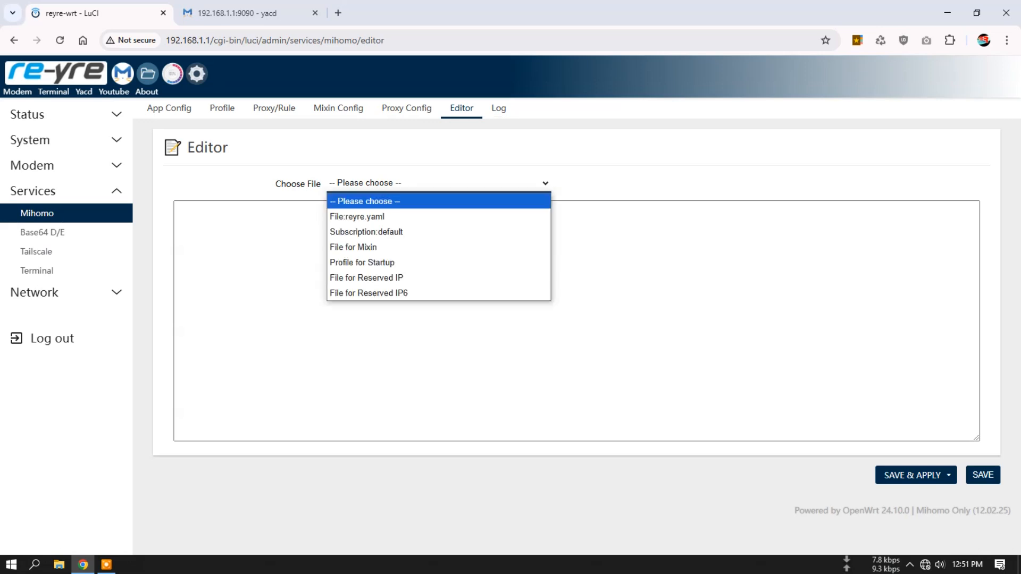
{"action": "left_click", "coordinate": [438, 217]}
{"action": "scroll", "coordinate": [577, 321], "scroll_direction": "down", "scroll_amount": 20}
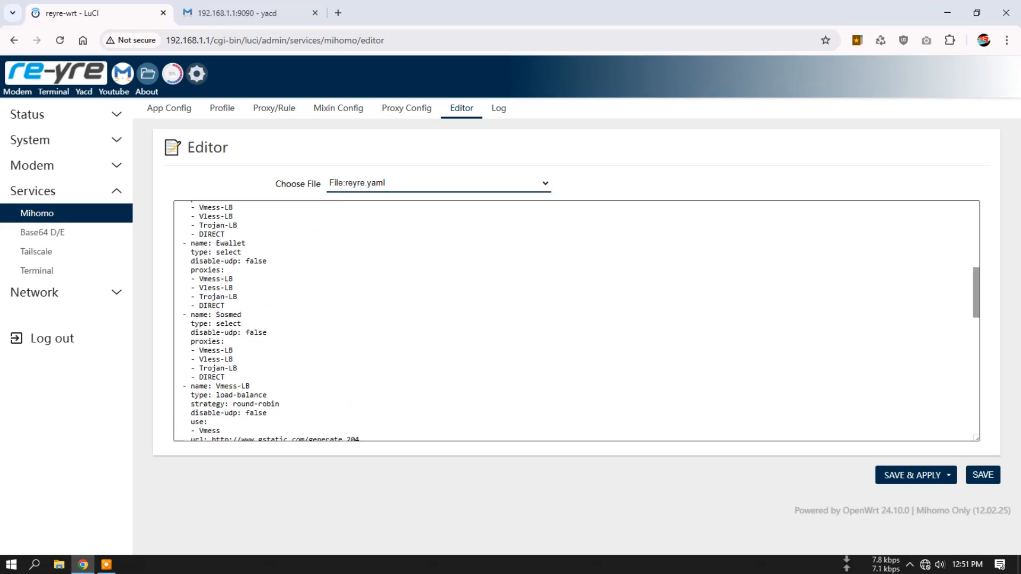
{"action": "scroll", "coordinate": [577, 321], "scroll_direction": "up", "scroll_amount": 20}
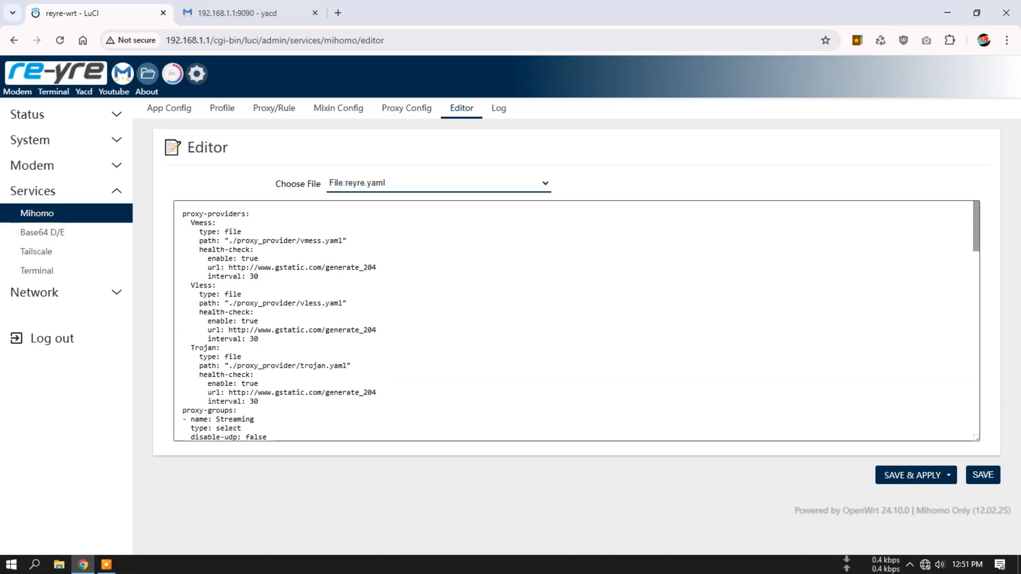
{"action": "scroll", "coordinate": [577, 321], "scroll_direction": "down", "scroll_amount": 12}
{"action": "scroll", "coordinate": [576, 320], "scroll_direction": "down", "scroll_amount": 5}
{"action": "scroll", "coordinate": [576, 320], "scroll_direction": "up", "scroll_amount": 6}
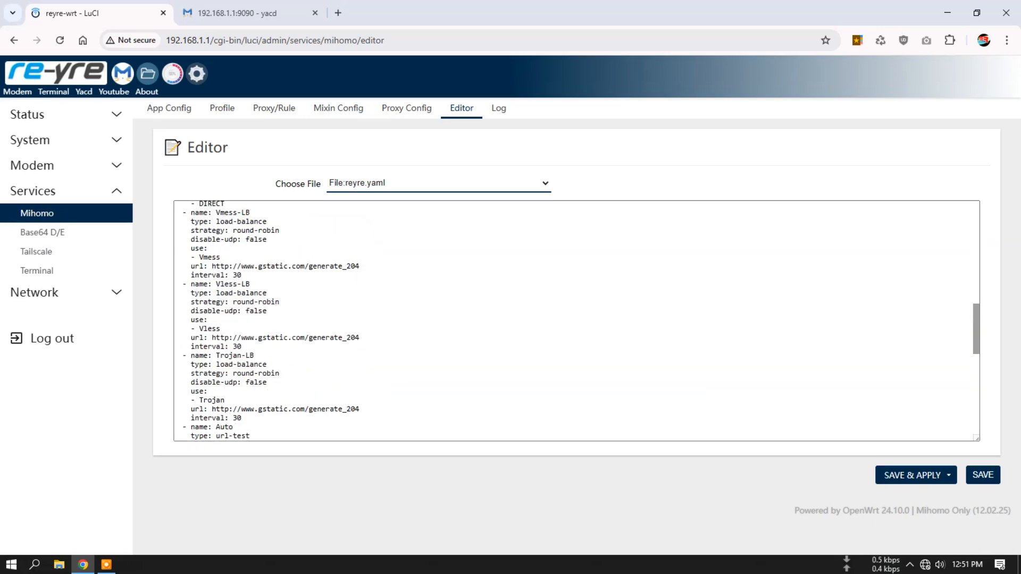
- Check Mihomo's app log and core log, highlighting part of a Vmess-LB error line in the core log
{"action": "left_click", "coordinate": [498, 108]}
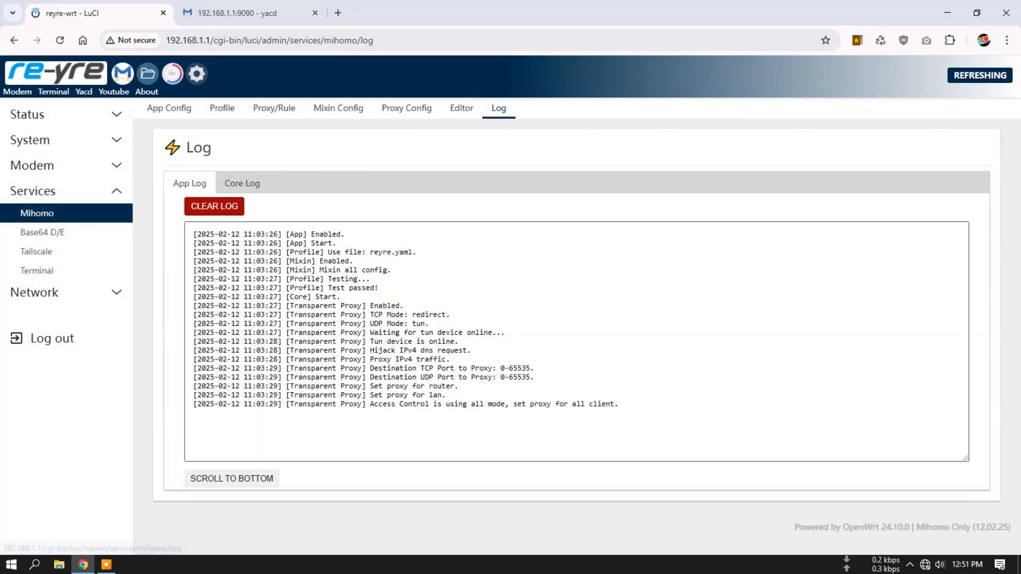
{"action": "left_click", "coordinate": [242, 183]}
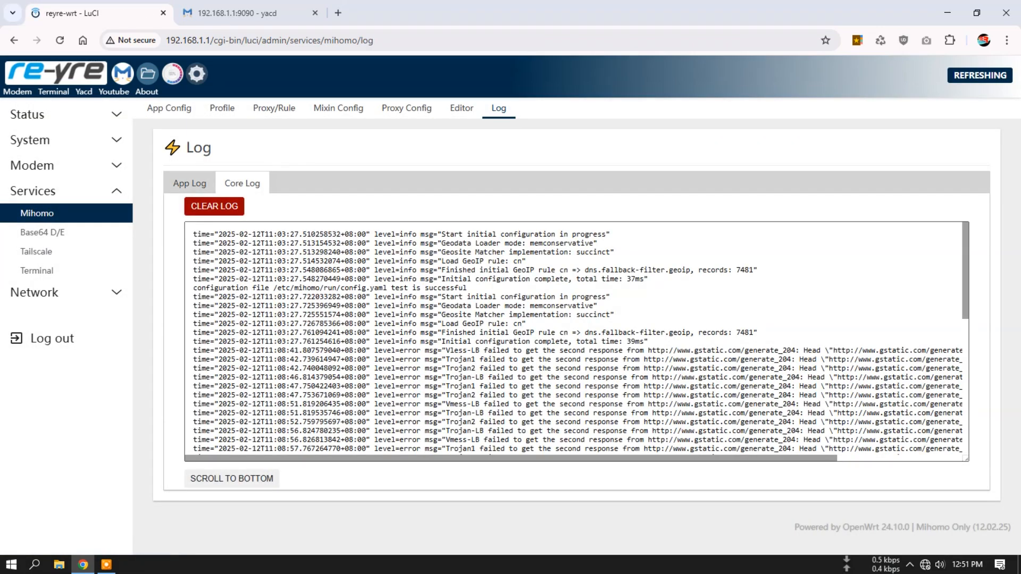
{"action": "left_click_drag", "start_coordinate": [516, 377], "coordinate": [788, 387]}
{"action": "left_click", "coordinate": [766, 404]}
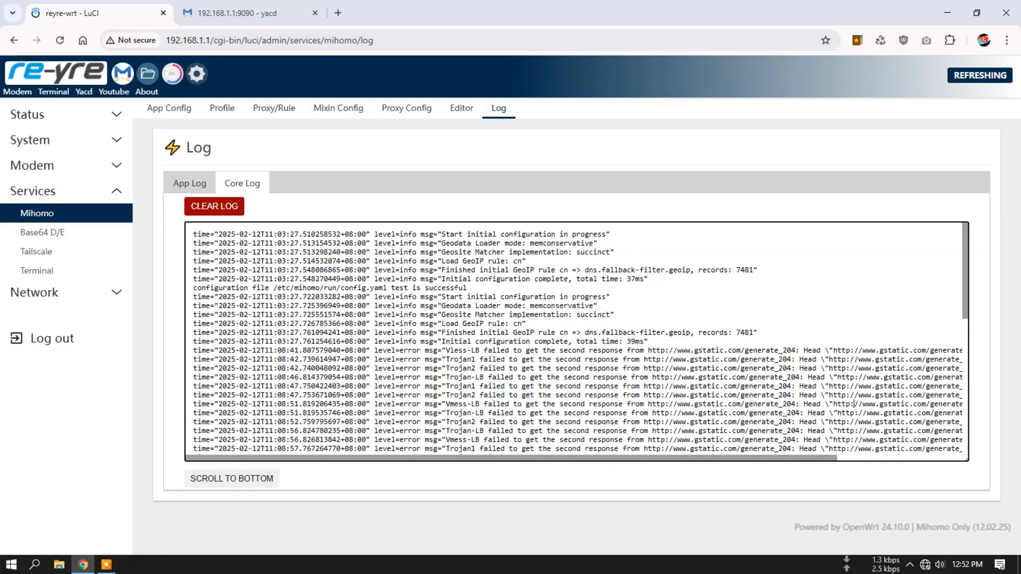
{"action": "left_click_drag", "start_coordinate": [491, 404], "coordinate": [664, 404]}
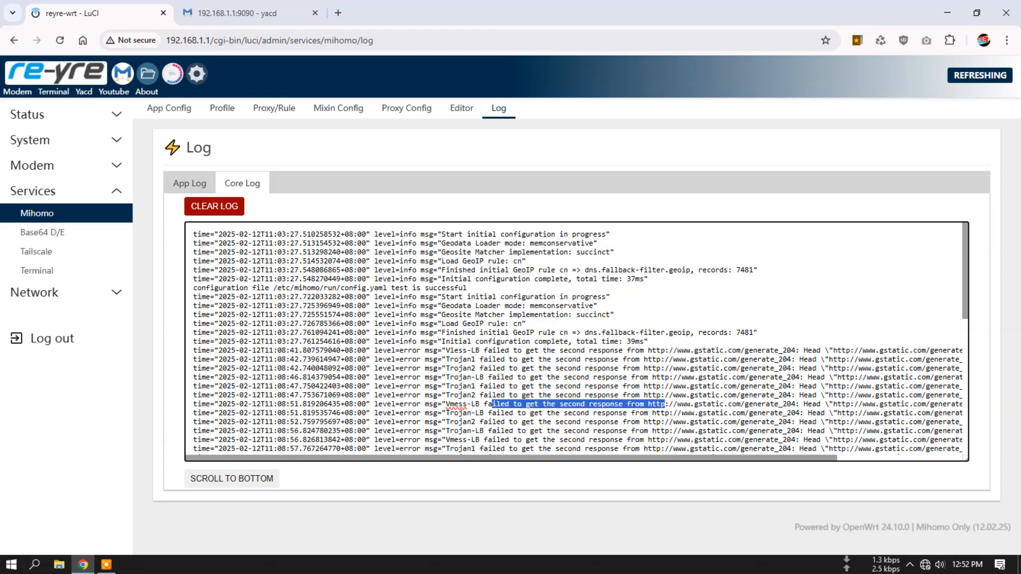
- Read Mihomo's core log through to its newest entries, highlighting part of a Vless-LB error message
{"action": "left_click", "coordinate": [772, 405]}
{"action": "scroll", "coordinate": [577, 340], "scroll_direction": "down", "scroll_amount": 6}
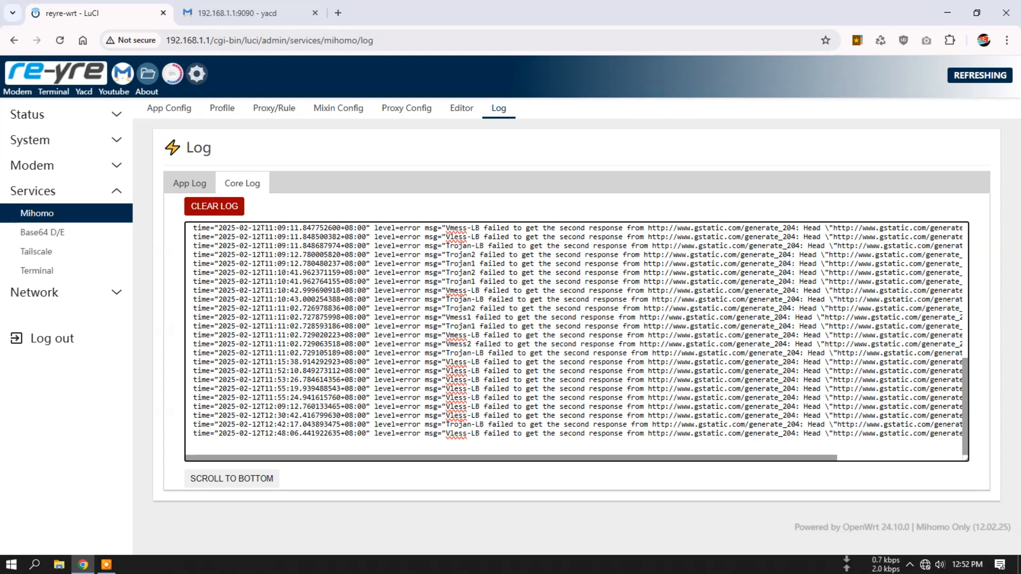
{"action": "left_click_drag", "start_coordinate": [446, 388], "coordinate": [821, 389]}
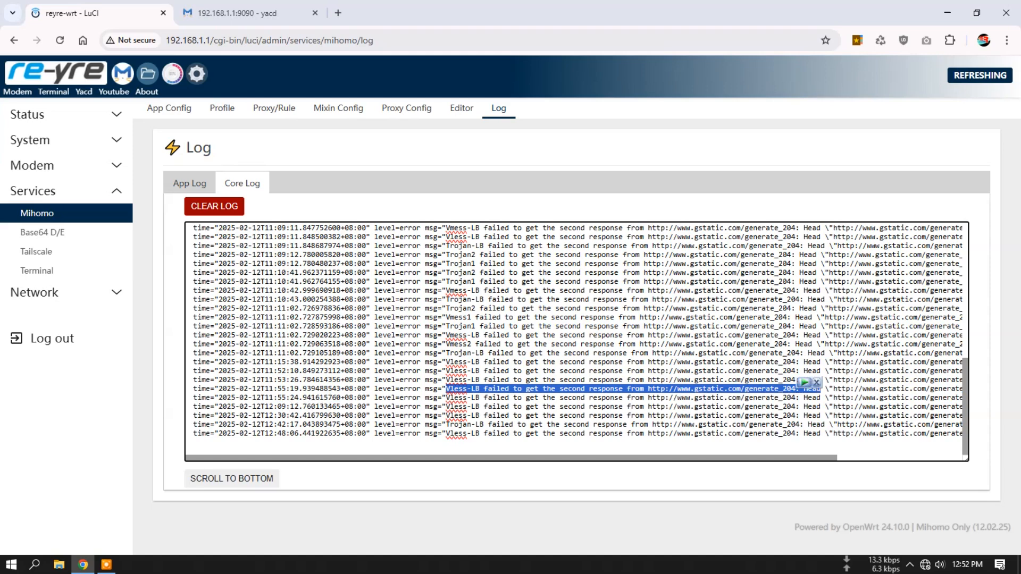
{"action": "left_click", "coordinate": [737, 407]}
{"action": "left_click_drag", "start_coordinate": [669, 407], "coordinate": [749, 407]}
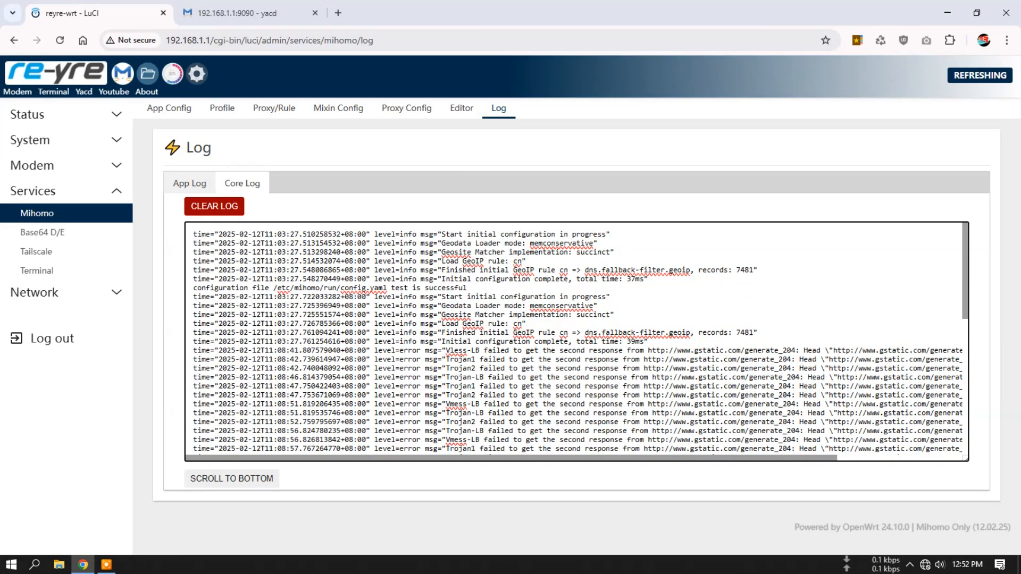
- Clear Mihomo's logs and check both the app log and the core log
{"action": "left_click", "coordinate": [189, 184]}
{"action": "left_click", "coordinate": [195, 206]}
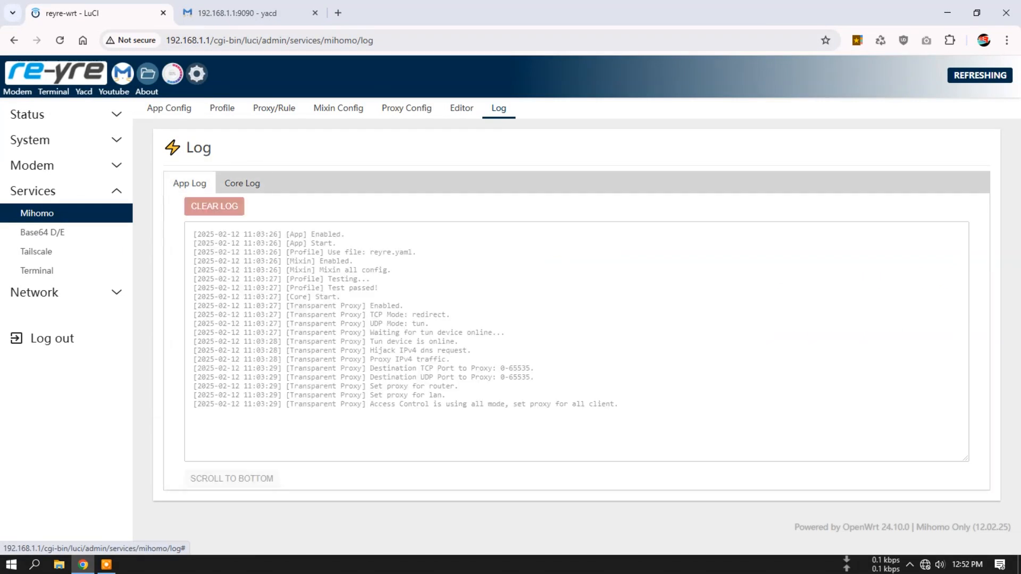
{"action": "left_click", "coordinate": [242, 184]}
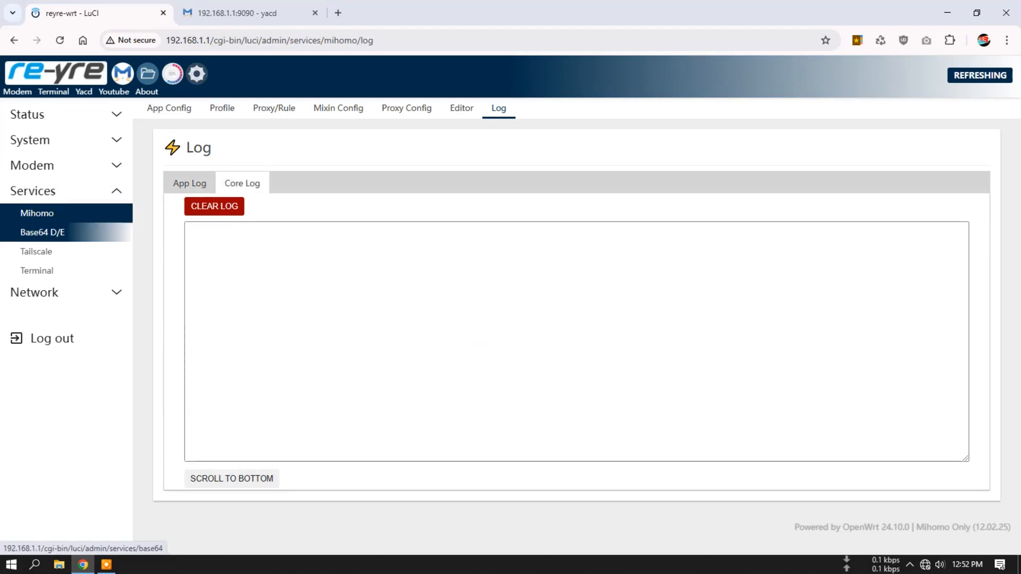
- Open the Base64 Decode - Encode tool and look at its Base64 Encode and Base64 Decode modes, ending on Base64 Decode
{"action": "left_click", "coordinate": [43, 233]}
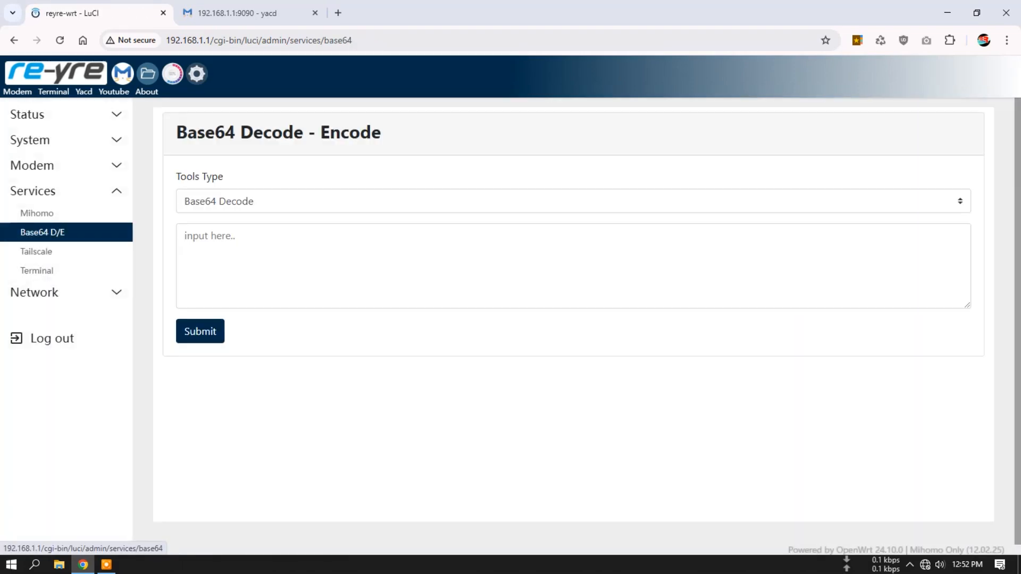
{"action": "left_click", "coordinate": [223, 202]}
{"action": "left_click", "coordinate": [219, 242]}
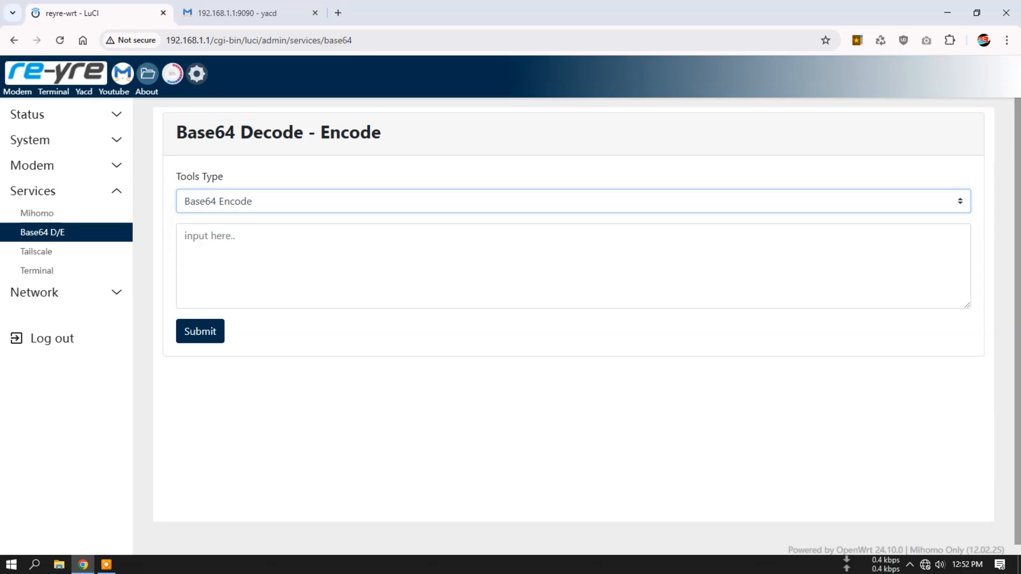
{"action": "left_click", "coordinate": [205, 244]}
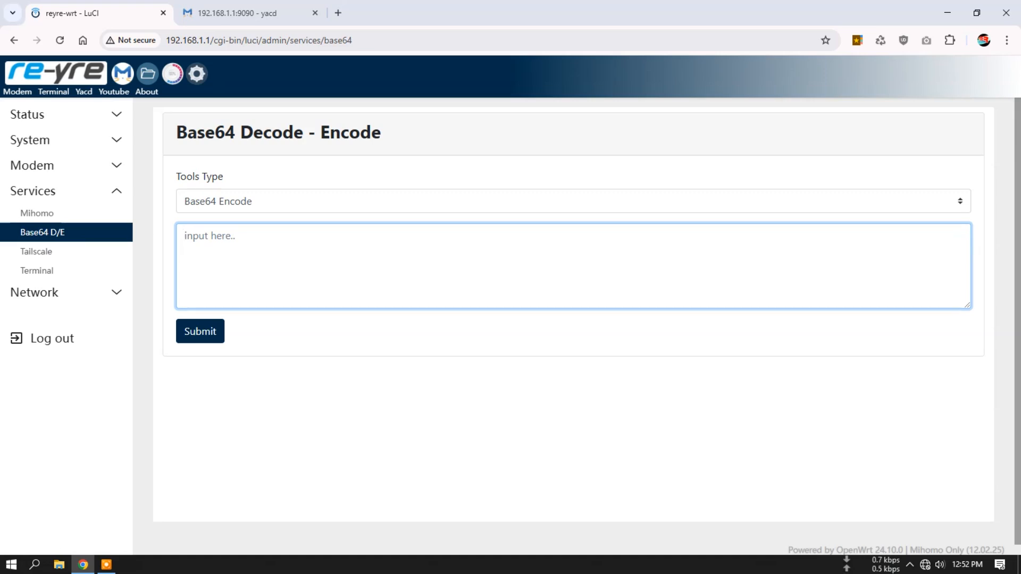
{"action": "scroll", "coordinate": [515, 326], "scroll_direction": "down", "scroll_amount": 1}
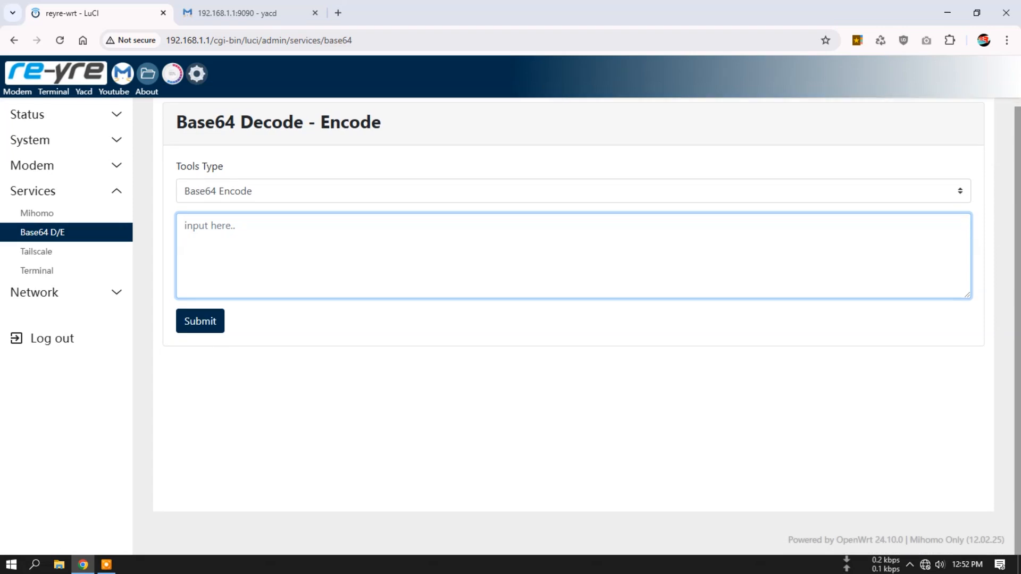
{"action": "left_click", "coordinate": [239, 191]}
{"action": "left_click", "coordinate": [240, 213]}
{"action": "left_click", "coordinate": [239, 239]}
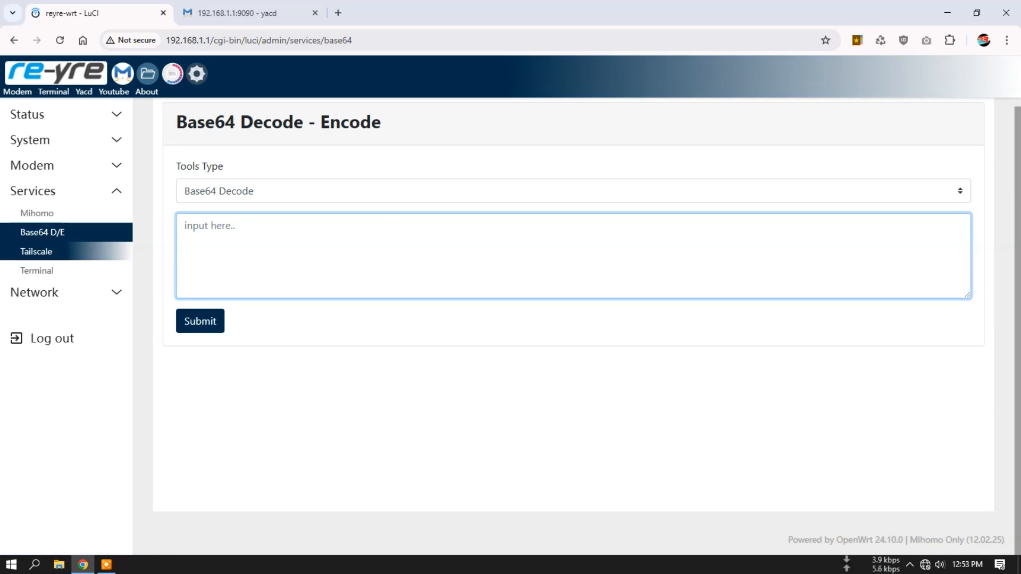
- Review Tailscale's basic, advanced and extra settings, followed by its interface info and logs
{"action": "left_click", "coordinate": [69, 251]}
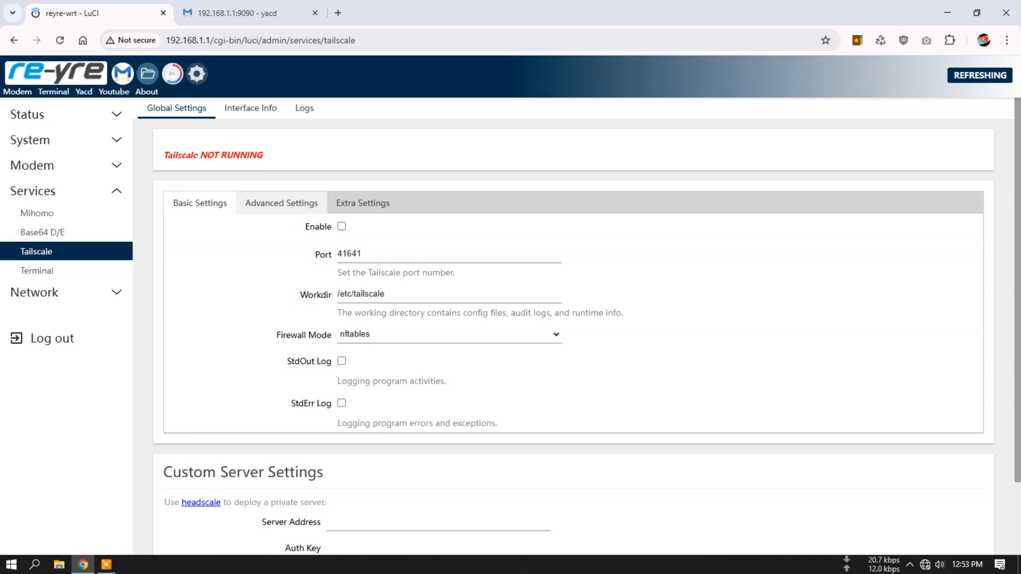
{"action": "left_click", "coordinate": [281, 203]}
{"action": "left_click", "coordinate": [363, 203]}
{"action": "left_click", "coordinate": [200, 203]}
{"action": "scroll", "coordinate": [574, 326], "scroll_direction": "down", "scroll_amount": 2}
{"action": "scroll", "coordinate": [574, 326], "scroll_direction": "up", "scroll_amount": 2}
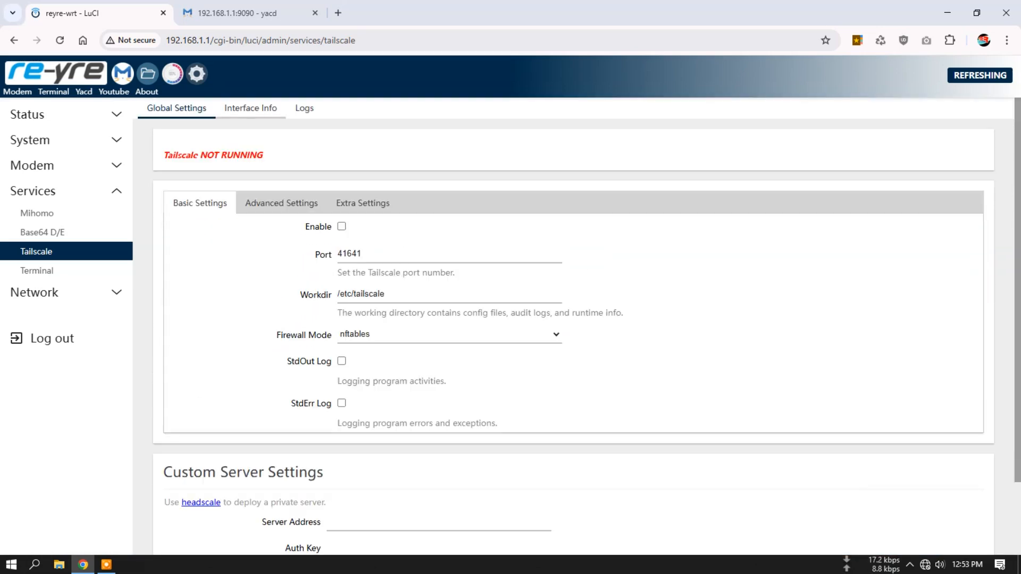
{"action": "left_click", "coordinate": [251, 108]}
{"action": "left_click", "coordinate": [304, 107]}
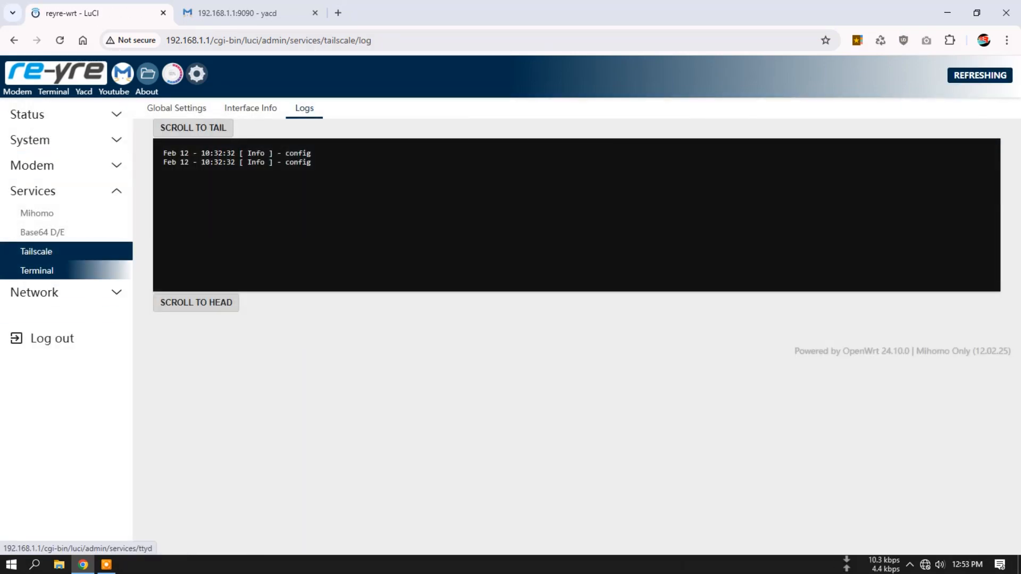
- Open the router's web terminal and examine the kernel version in the welcome banner
{"action": "left_click", "coordinate": [80, 270]}
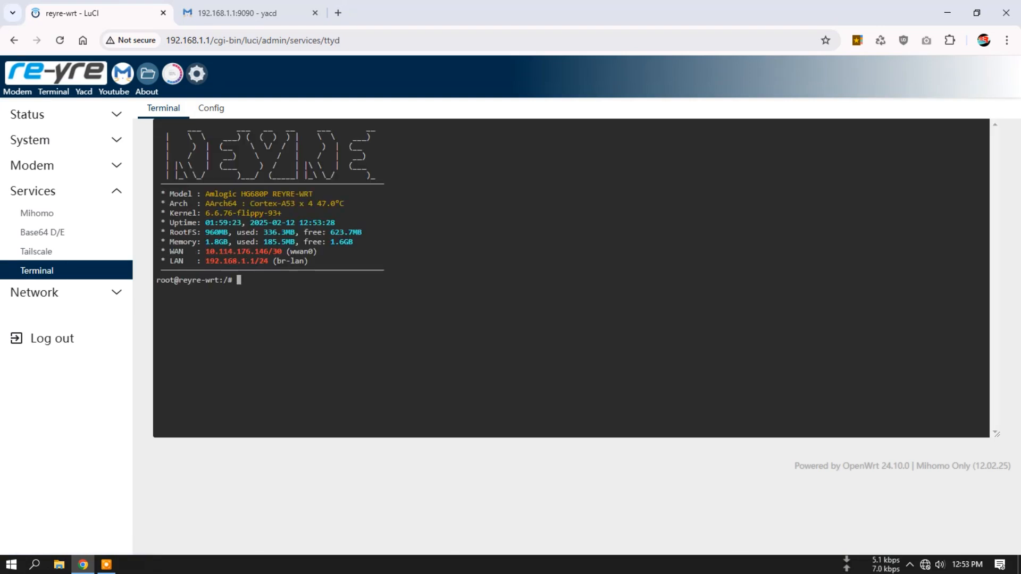
{"action": "left_click_drag", "start_coordinate": [206, 214], "coordinate": [281, 213]}
{"action": "left_click", "coordinate": [281, 213]}
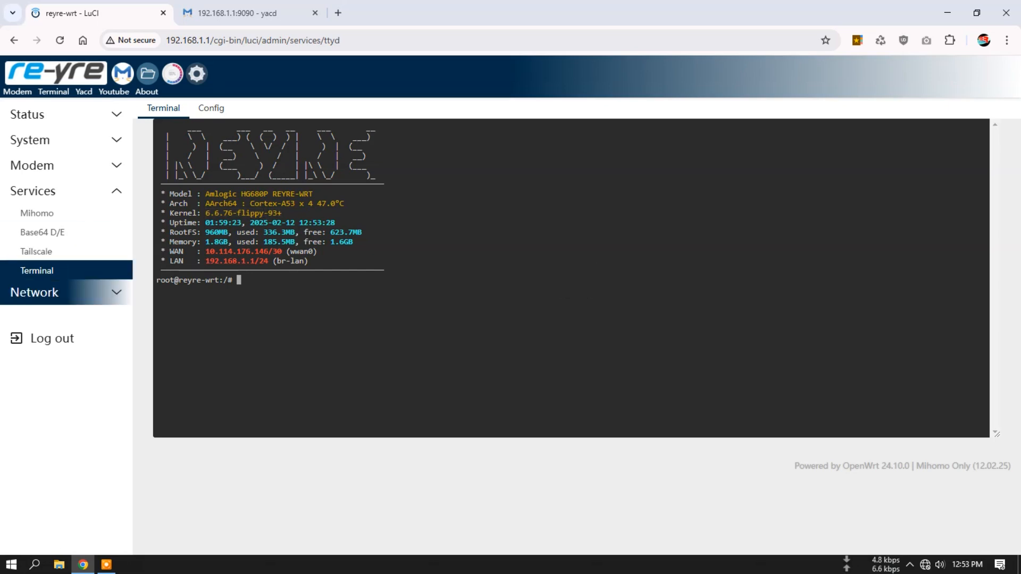
{"action": "left_click", "coordinate": [59, 284]}
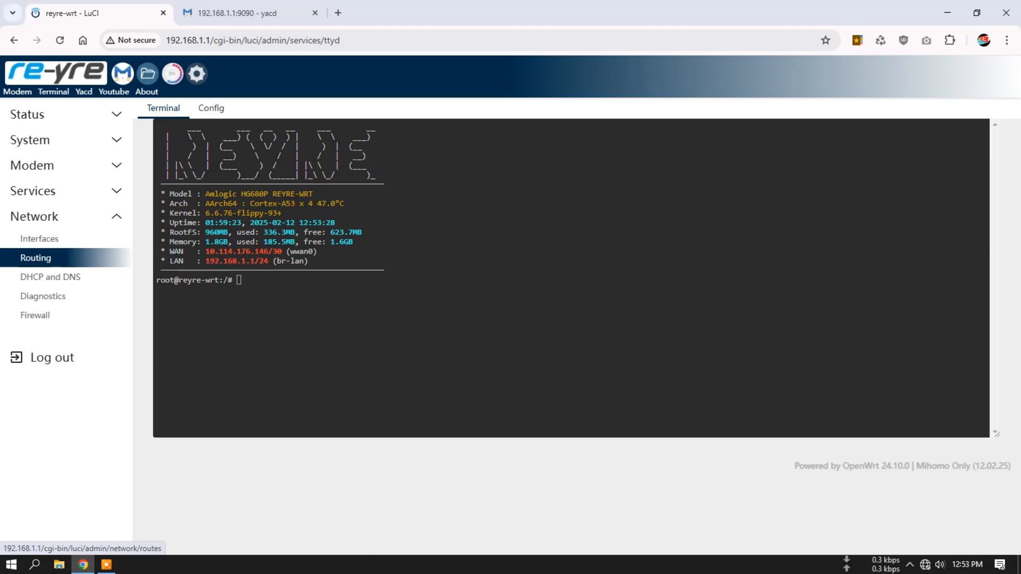
- Leave the terminal session to read through the ttyd instance configuration, and return to the terminal
{"action": "left_click", "coordinate": [211, 109]}
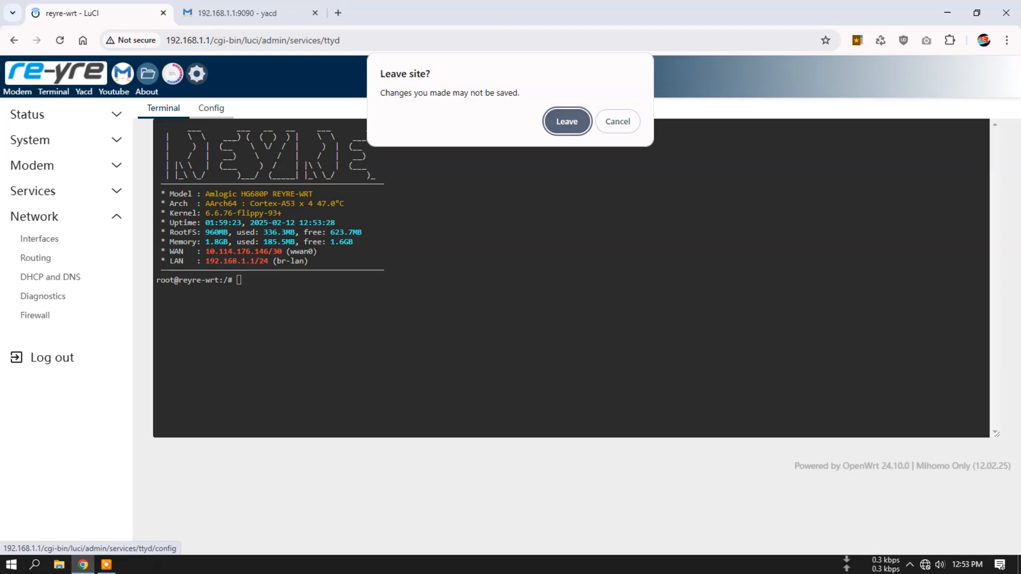
{"action": "key", "text": "Return"}
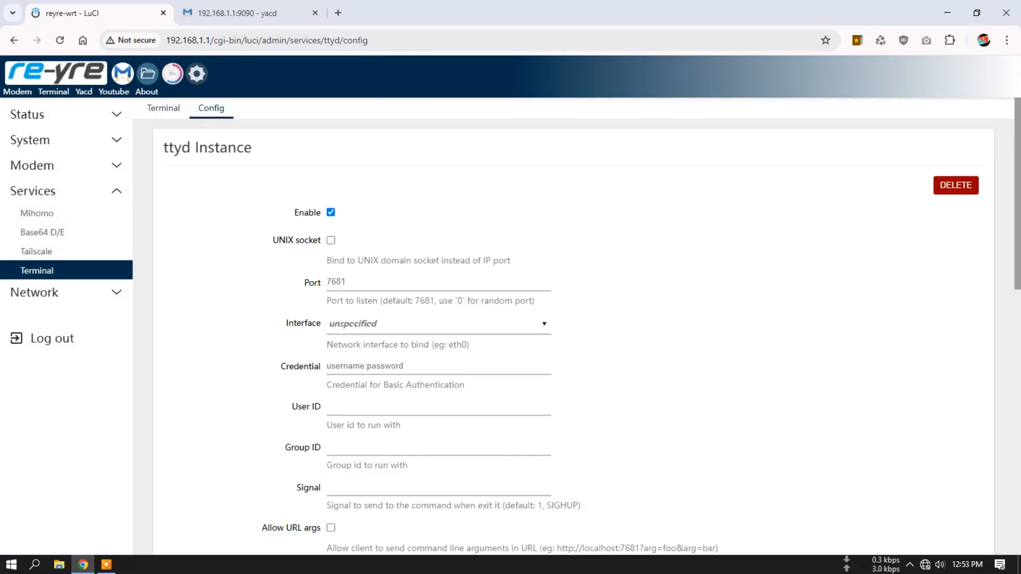
{"action": "scroll", "coordinate": [575, 324], "scroll_direction": "down", "scroll_amount": 12}
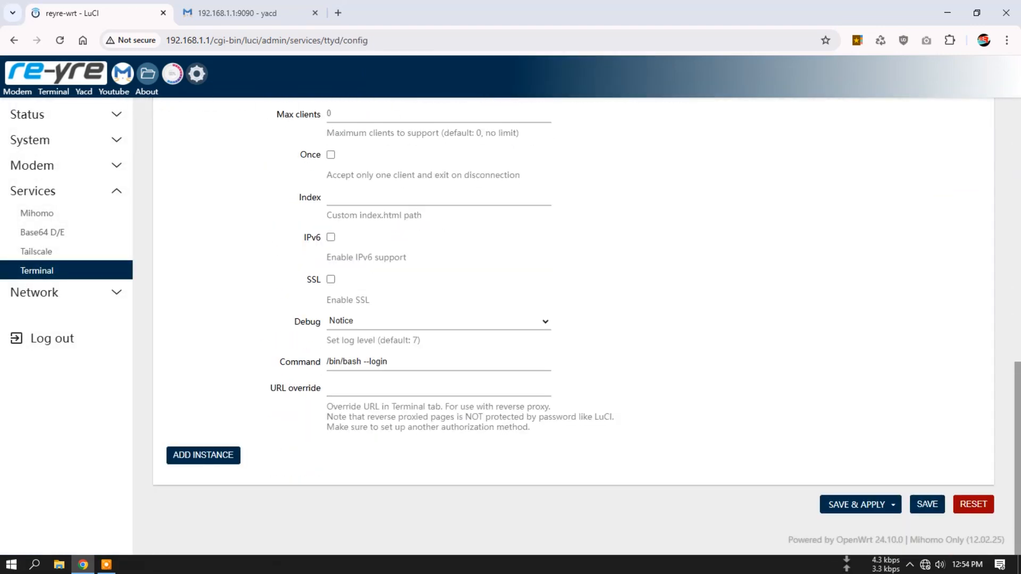
{"action": "scroll", "coordinate": [575, 325], "scroll_direction": "up", "scroll_amount": 12}
{"action": "left_click", "coordinate": [164, 108]}
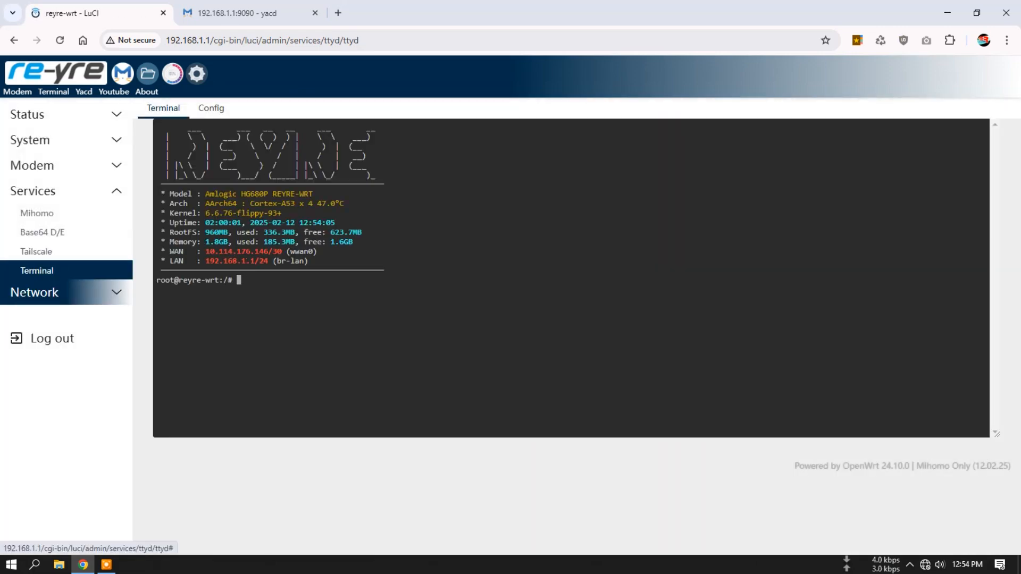
- Open the lan network interface for editing and review its firewall settings and DHCP server setup, advanced and IPv6 settings
{"action": "left_click", "coordinate": [34, 292]}
{"action": "left_click", "coordinate": [39, 239]}
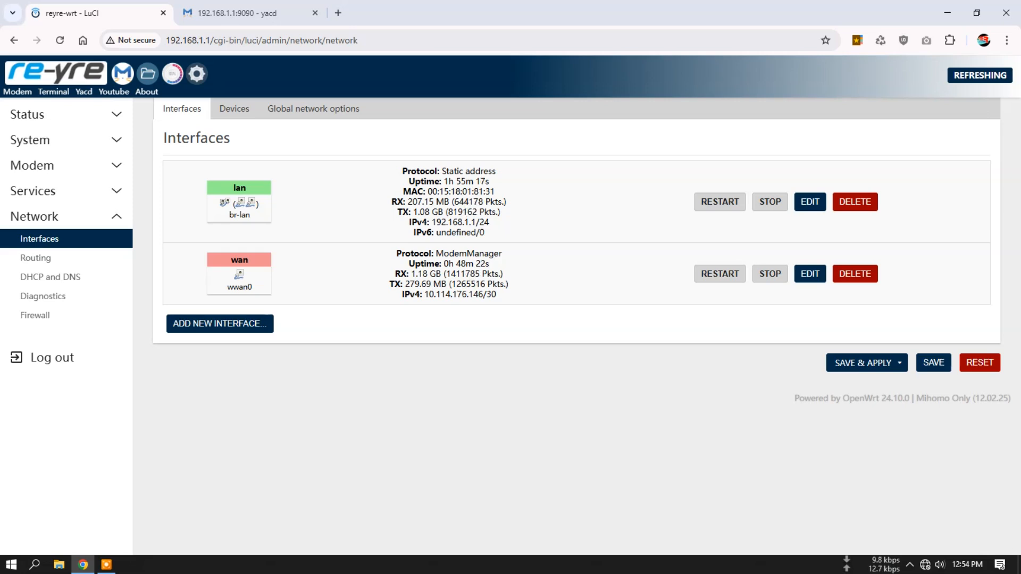
{"action": "left_click", "coordinate": [809, 202]}
{"action": "left_click", "coordinate": [274, 200]}
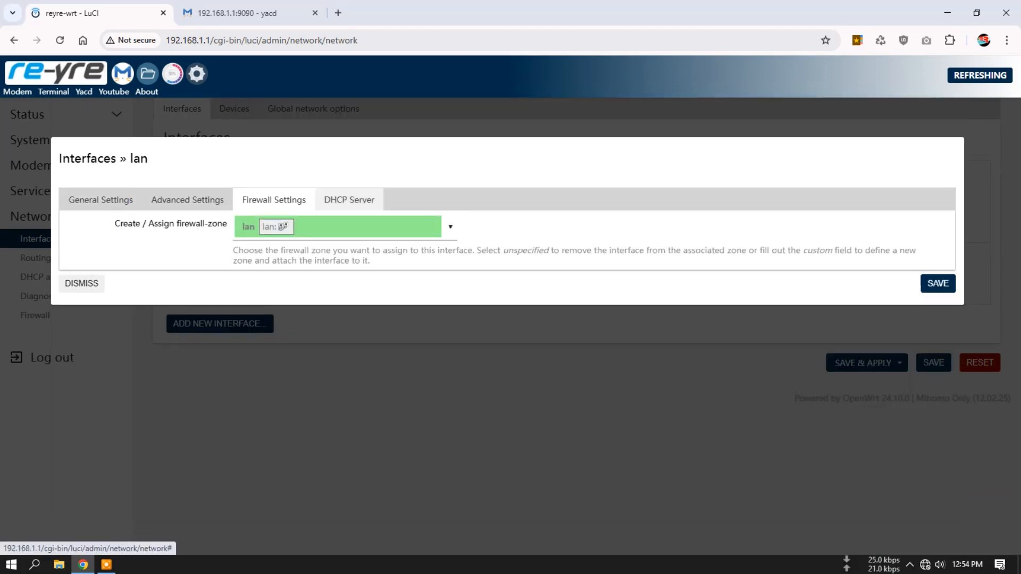
{"action": "left_click", "coordinate": [349, 200]}
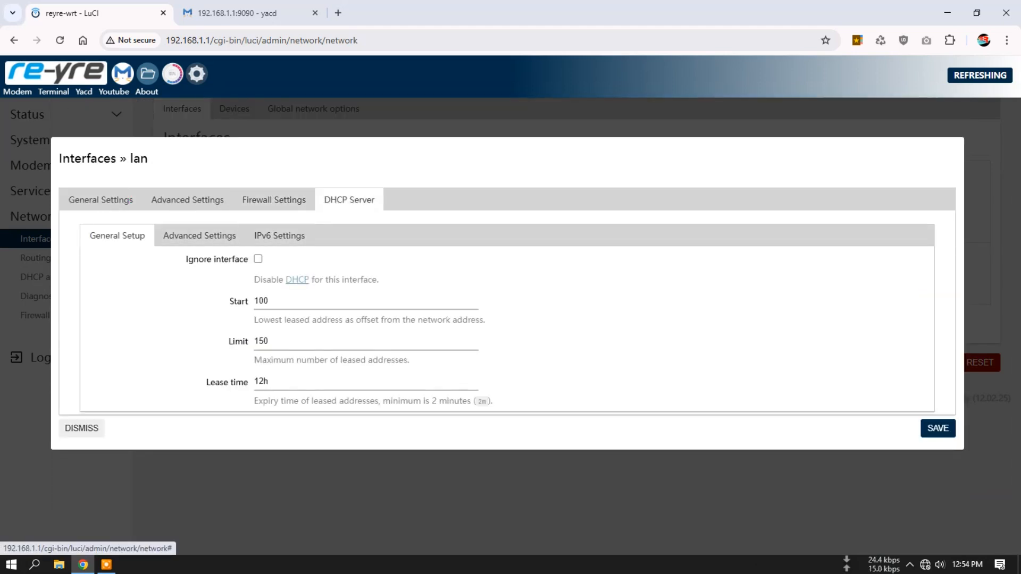
{"action": "left_click", "coordinate": [199, 235]}
{"action": "left_click", "coordinate": [279, 235]}
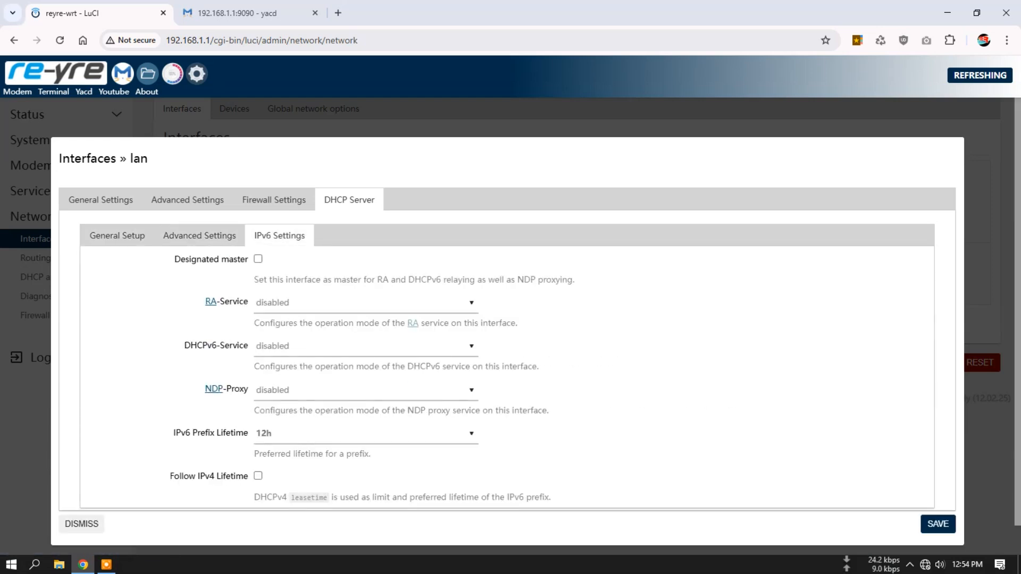
- Inspect the lan interface's RA-Service and DHCPv6-Service modes, keeping both disabled, and dismiss the interface settings without saving
{"action": "left_click", "coordinate": [365, 302]}
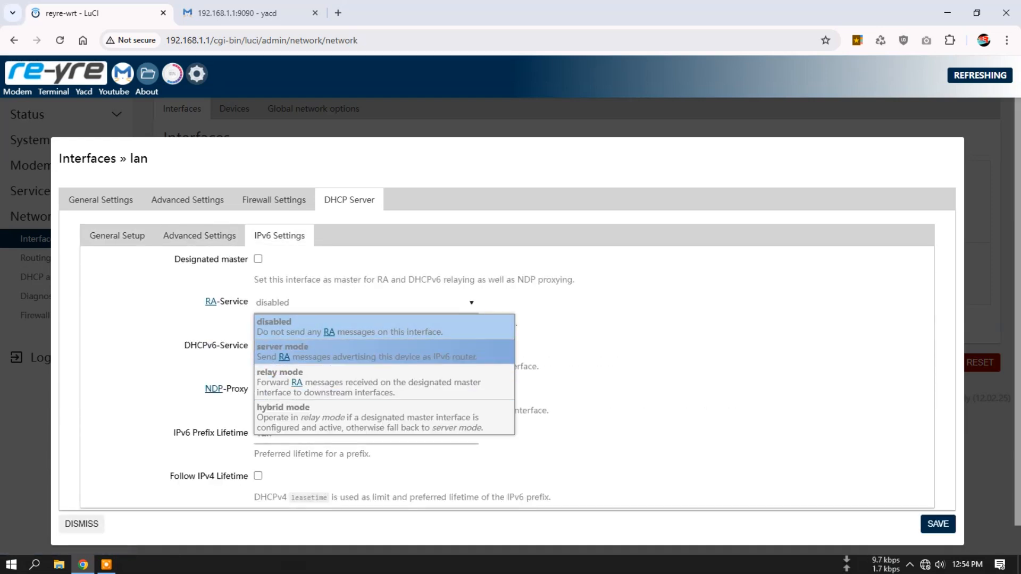
{"action": "left_click", "coordinate": [297, 326]}
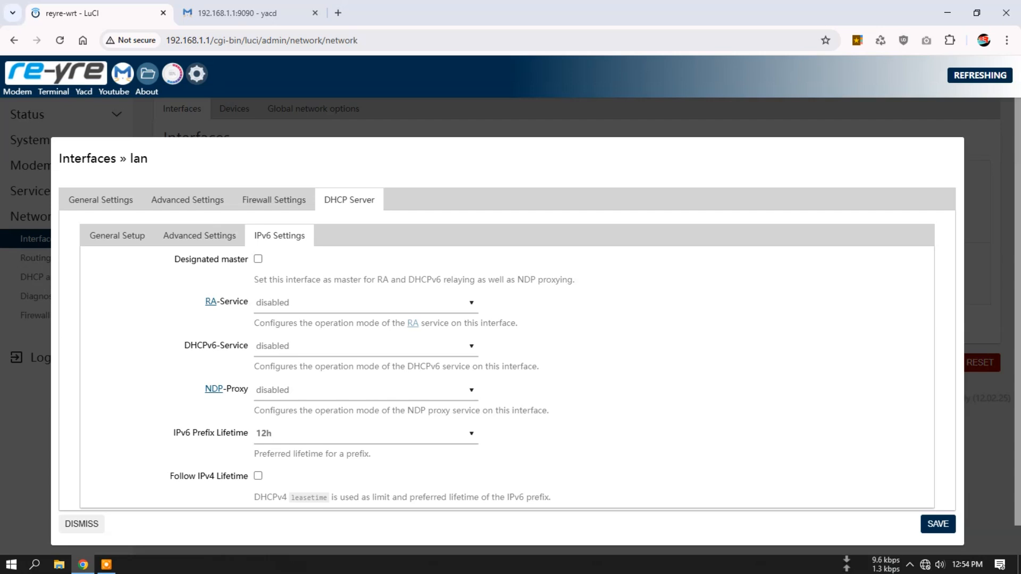
{"action": "left_click", "coordinate": [364, 346]}
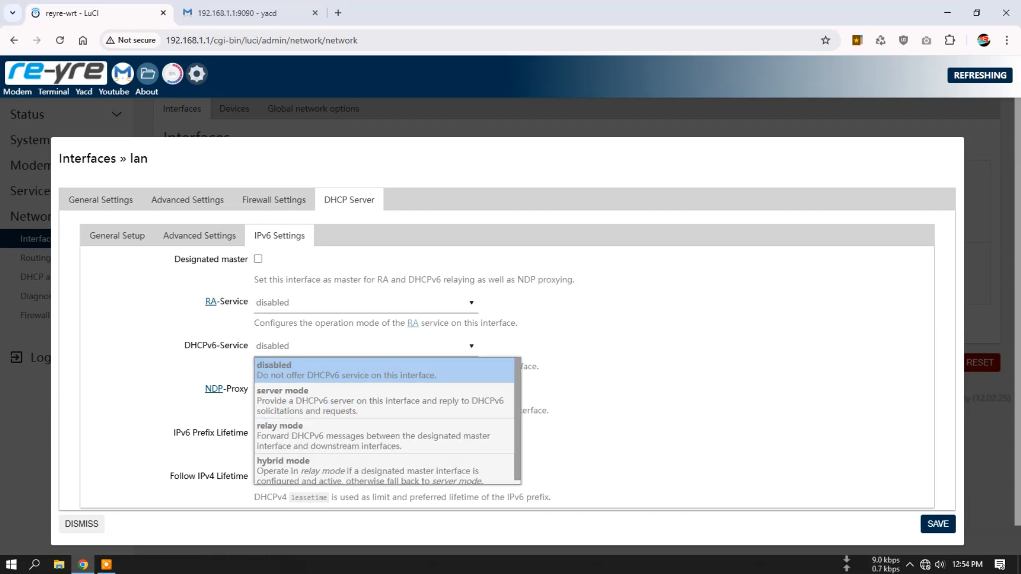
{"action": "left_click", "coordinate": [357, 371]}
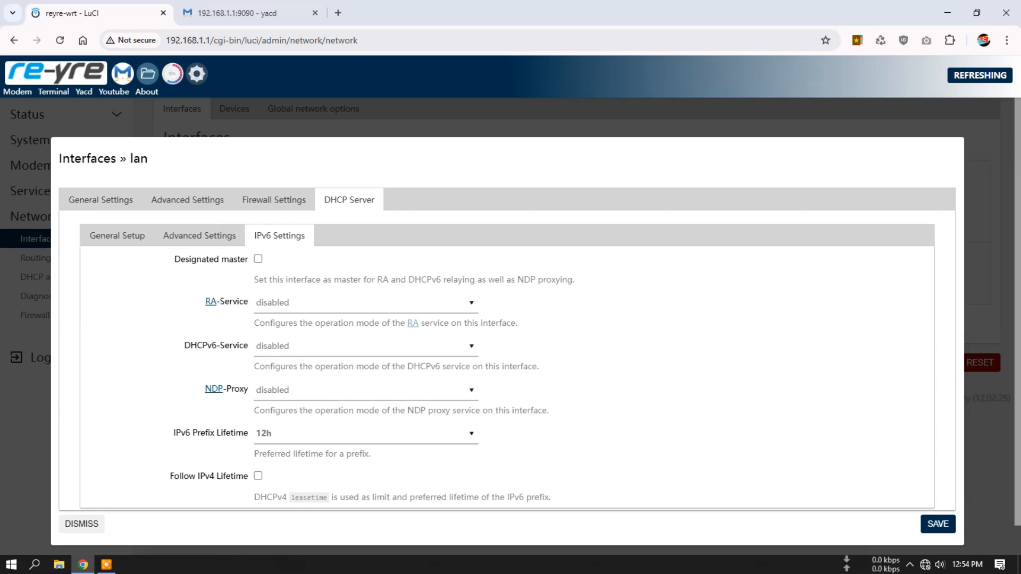
{"action": "scroll", "coordinate": [508, 341], "scroll_direction": "down", "scroll_amount": 1}
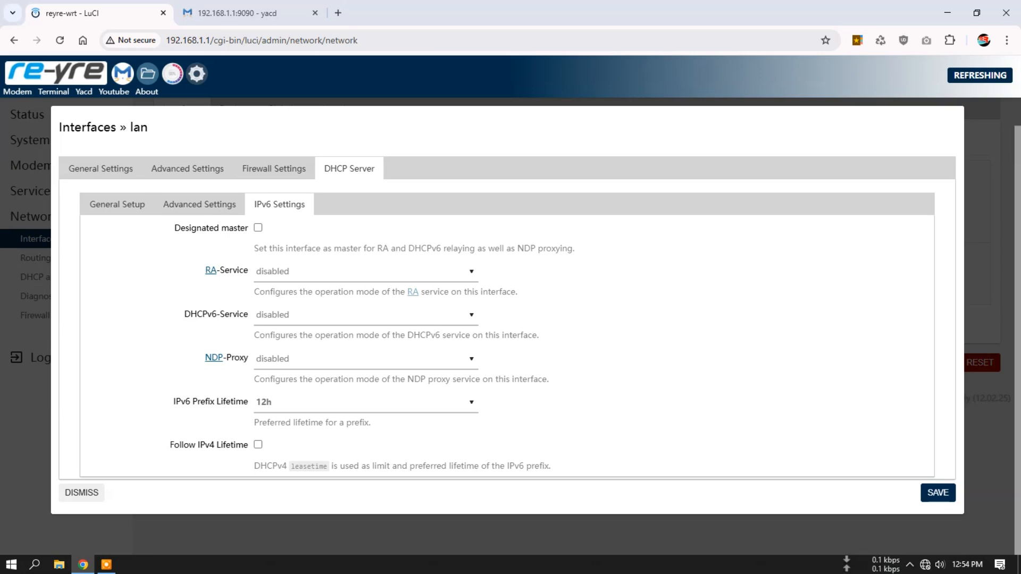
{"action": "left_click", "coordinate": [81, 494]}
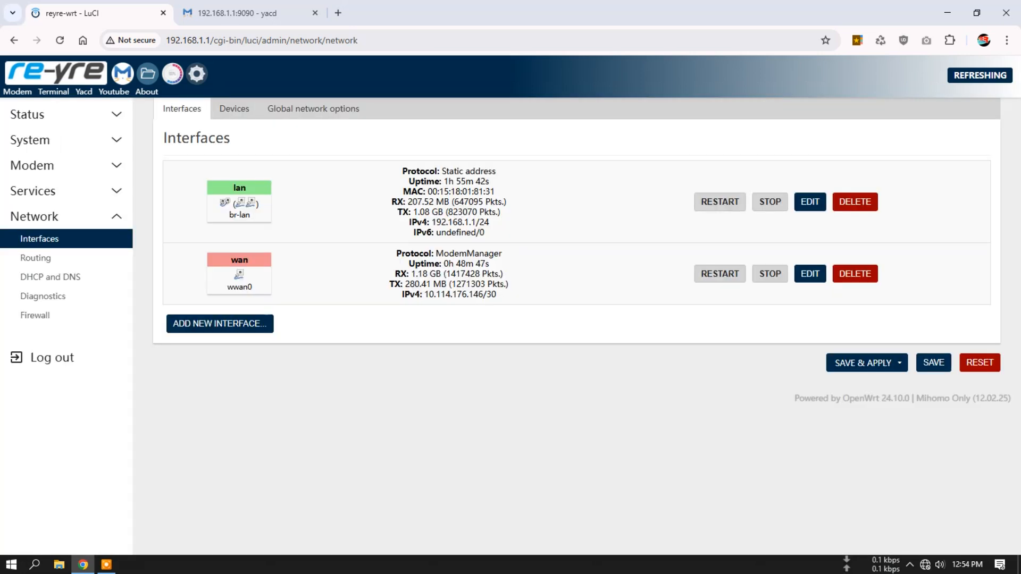
- Inspect the br-lan bridge device's general options, keeping Enable IPv6 at disabled, and dismiss its configuration without saving
{"action": "left_click", "coordinate": [234, 108]}
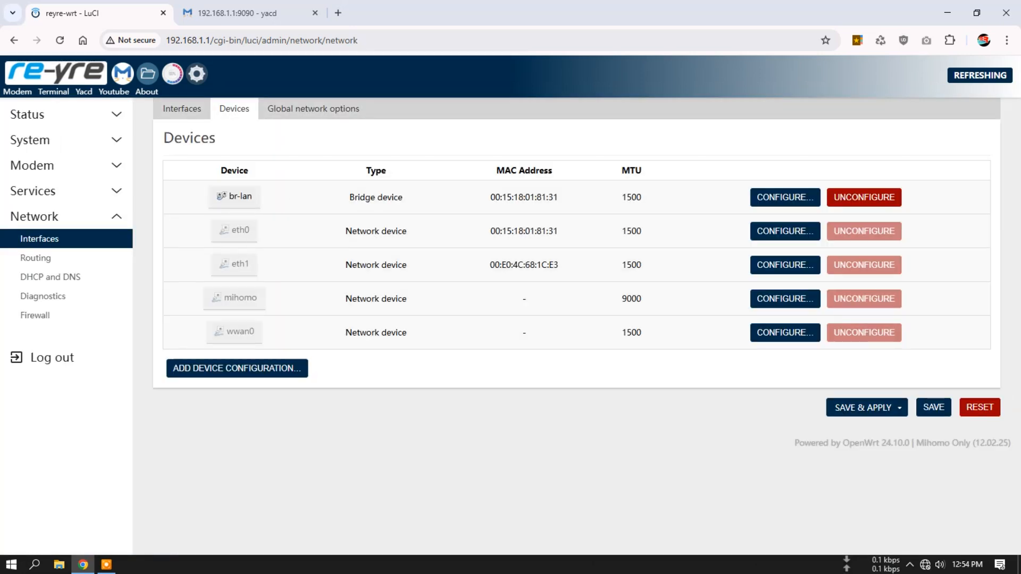
{"action": "left_click", "coordinate": [785, 197]}
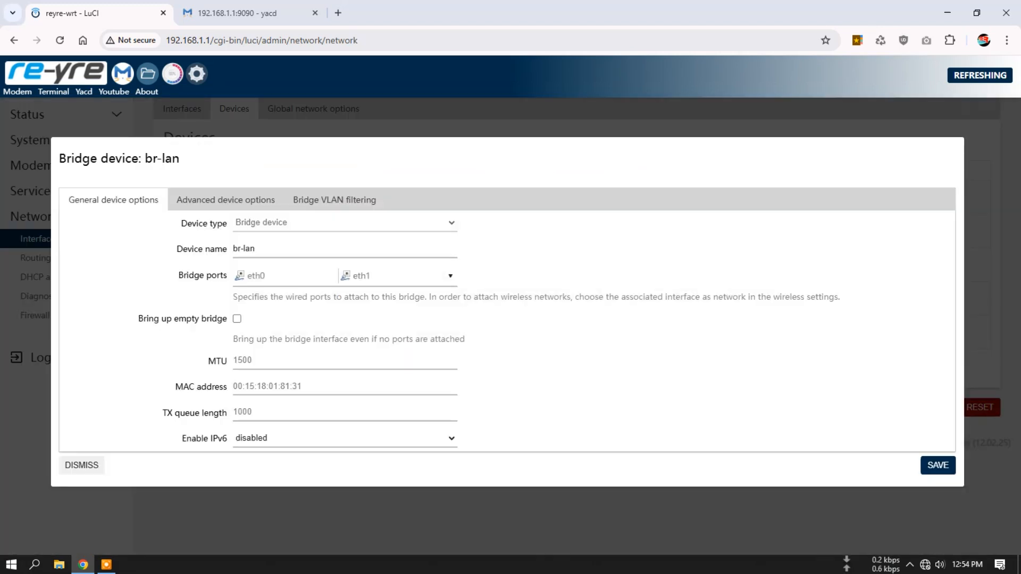
{"action": "left_click", "coordinate": [344, 438]}
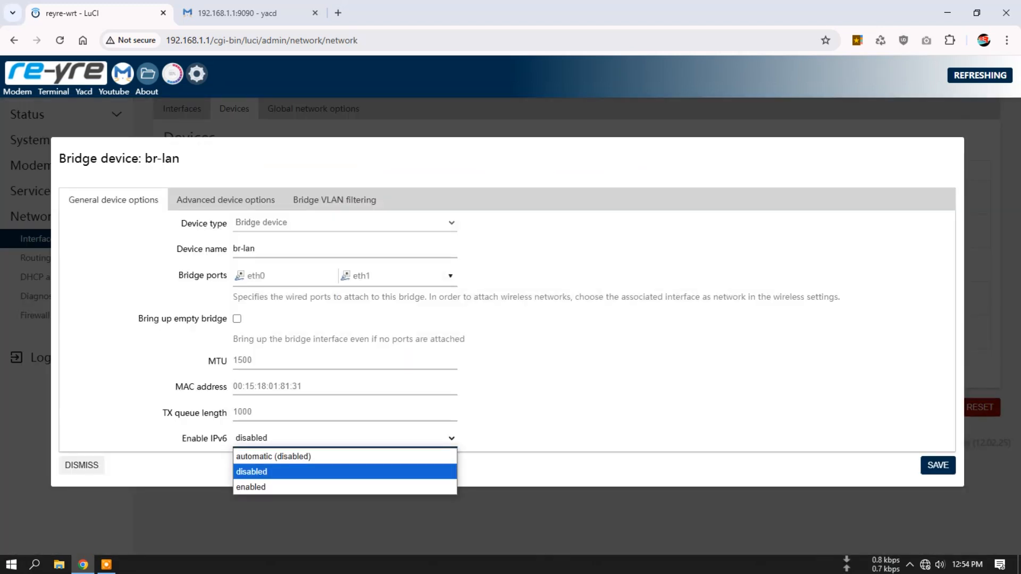
{"action": "left_click", "coordinate": [344, 472]}
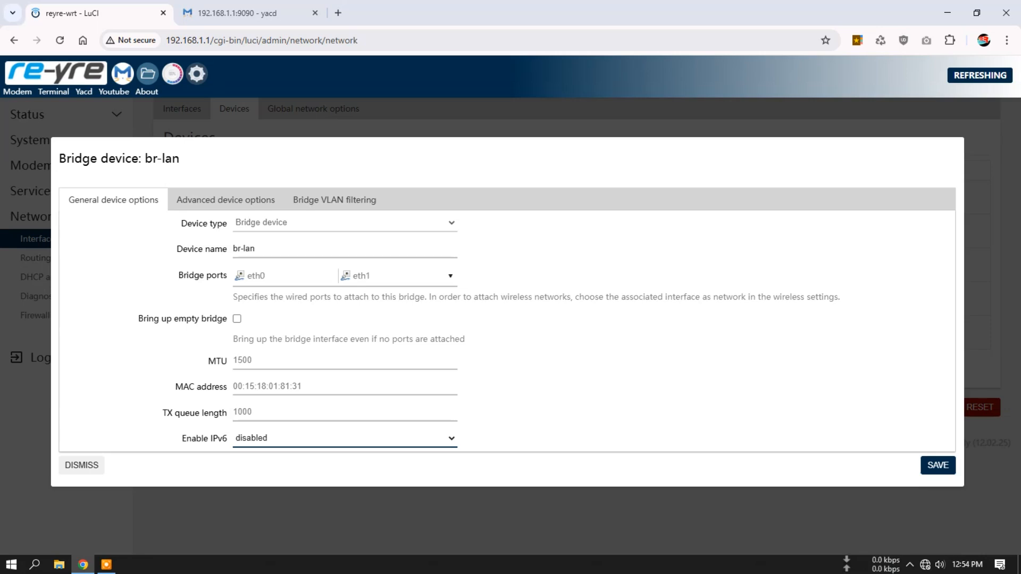
{"action": "left_click", "coordinate": [82, 466]}
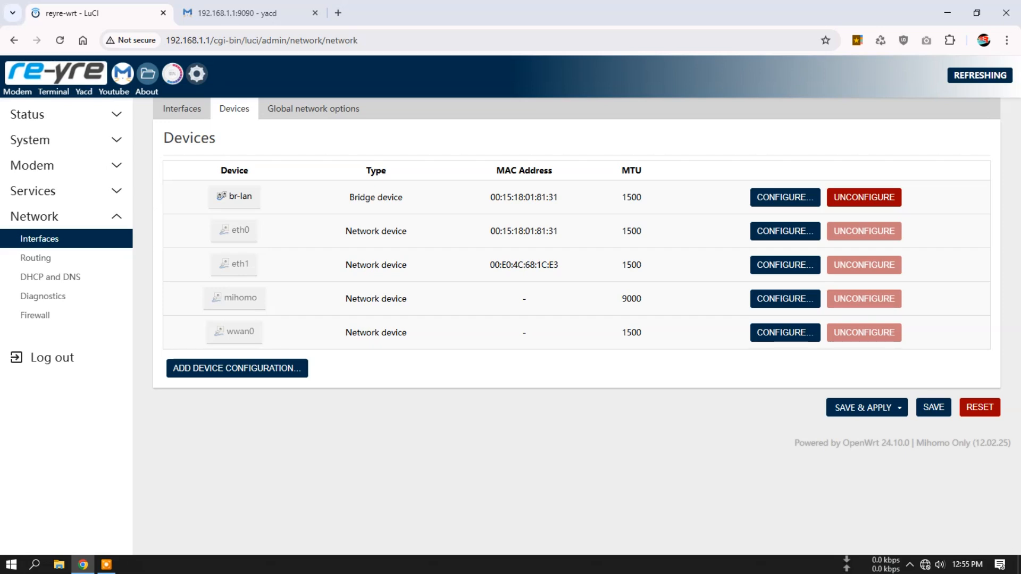
- Review the global network options, keeping Packet Steering at Disabled and highlighting its description
{"action": "left_click", "coordinate": [313, 109]}
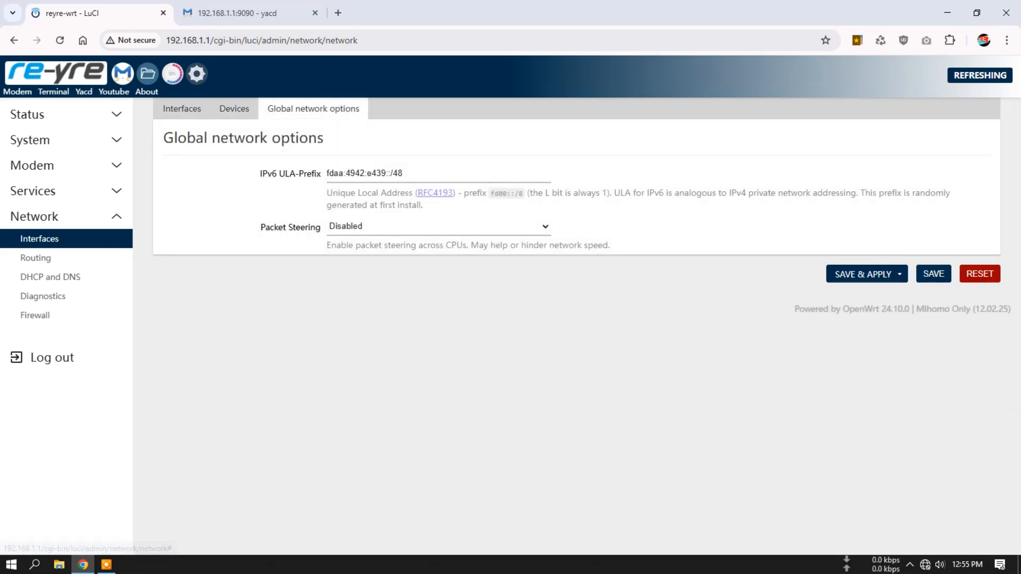
{"action": "left_click", "coordinate": [439, 226]}
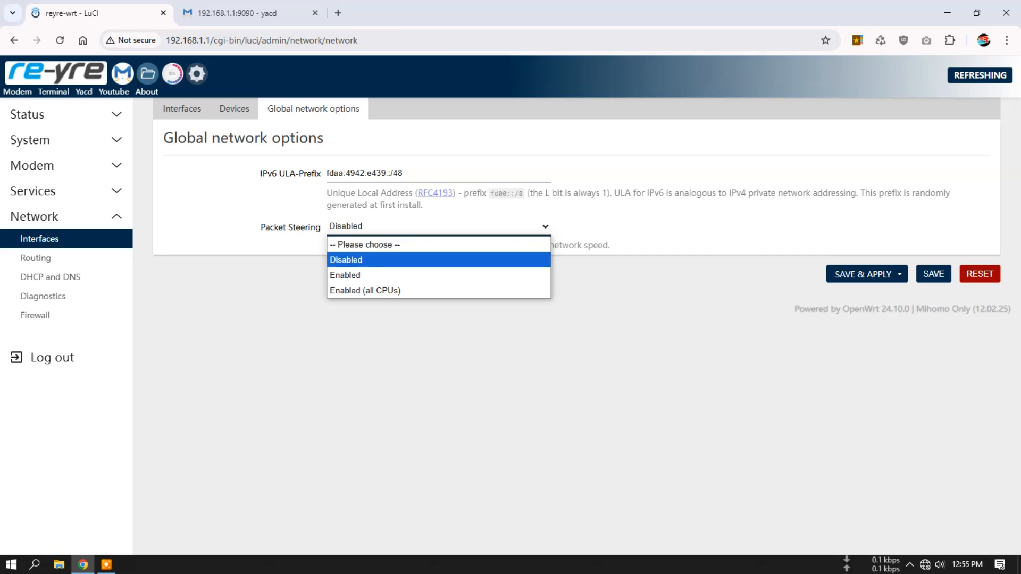
{"action": "left_click", "coordinate": [439, 260]}
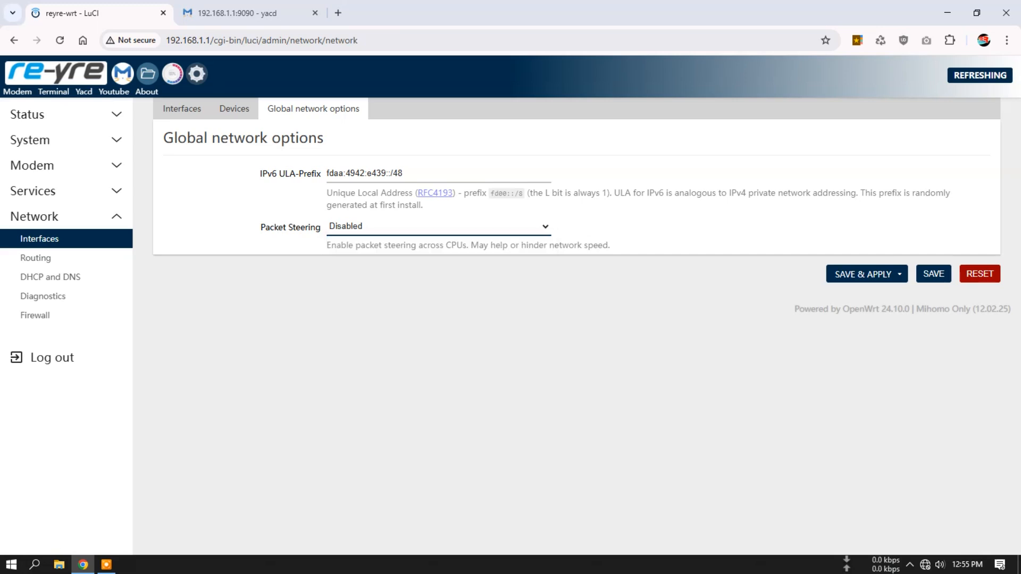
{"action": "left_click_drag", "start_coordinate": [582, 245], "coordinate": [326, 245]}
{"action": "left_click", "coordinate": [326, 246]}
{"action": "triple_click", "coordinate": [327, 245]}
{"action": "left_click", "coordinate": [327, 245]}
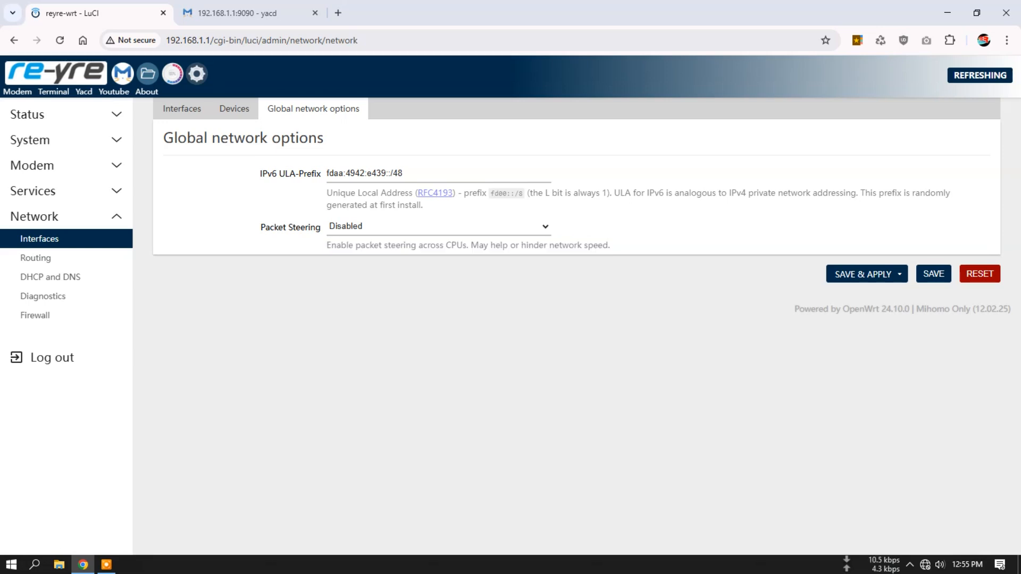
- Go back to the interfaces list, and look through the static routes and IPv6 rules on the Routing page
{"action": "left_click", "coordinate": [181, 109]}
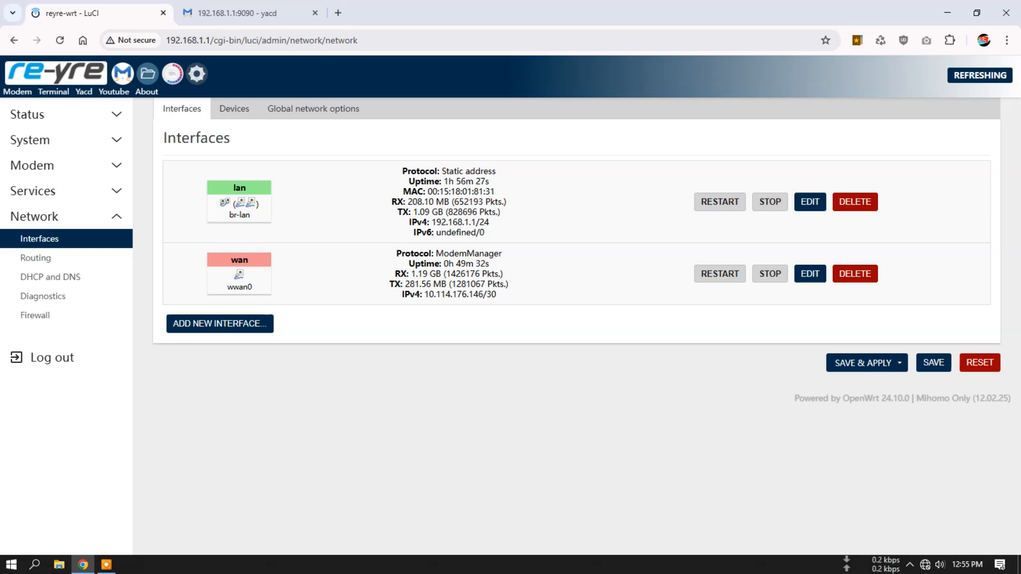
{"action": "left_click", "coordinate": [36, 258]}
{"action": "left_click", "coordinate": [285, 108]}
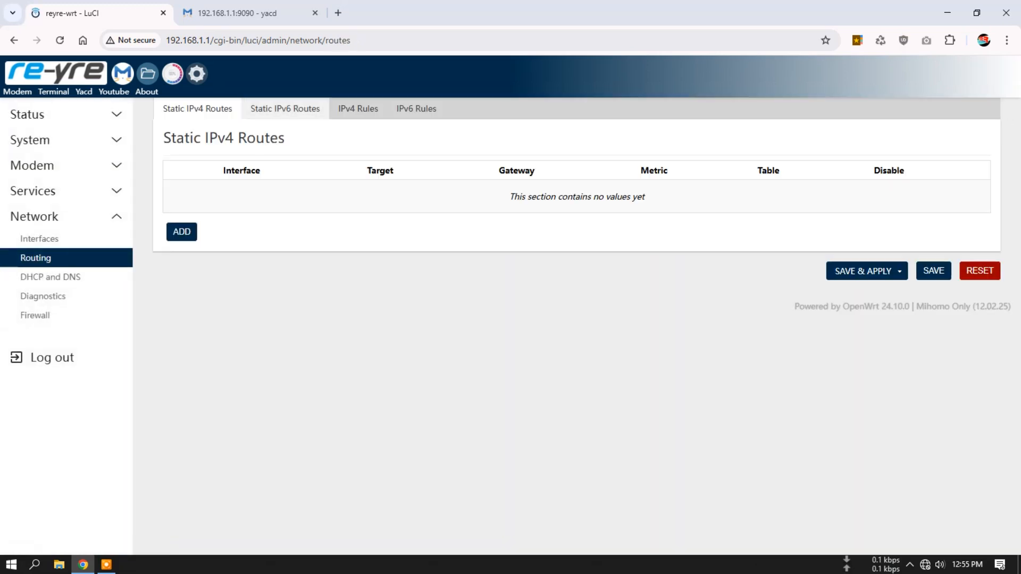
{"action": "left_click", "coordinate": [417, 109]}
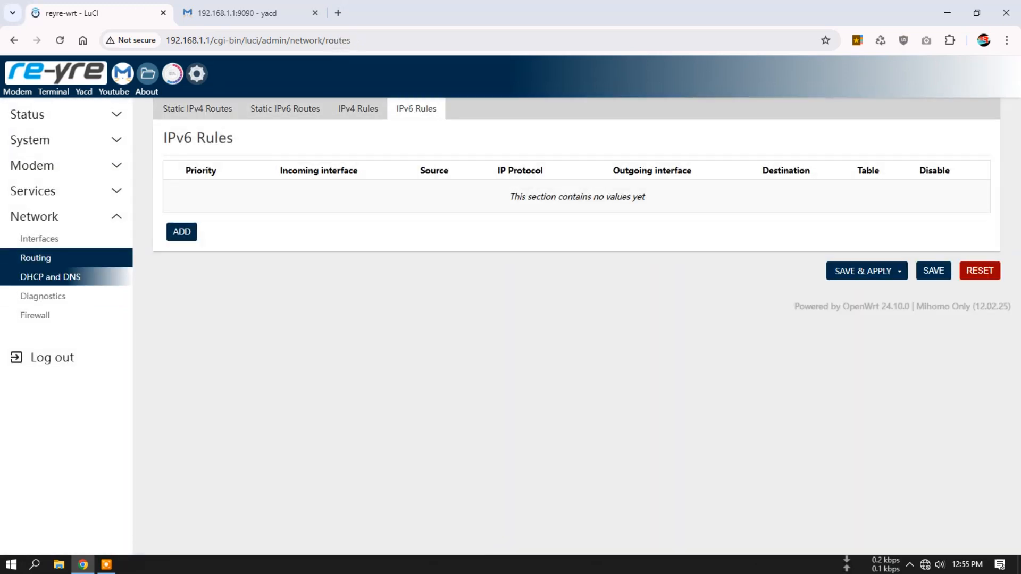
- Examine the general, cache, and devices and ports settings of DHCP and DNS
{"action": "left_click", "coordinate": [51, 277]}
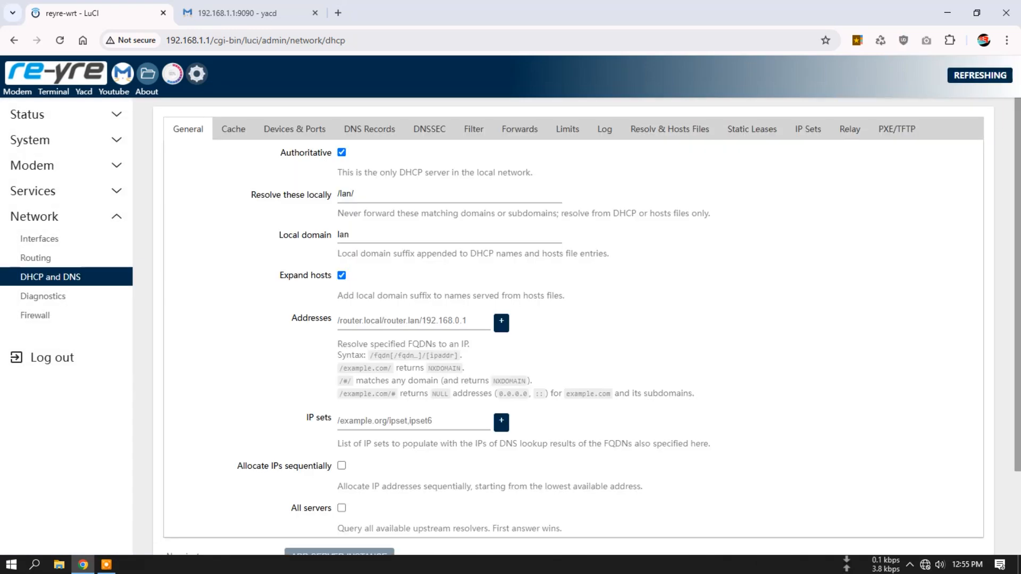
{"action": "scroll", "coordinate": [551, 325], "scroll_direction": "down", "scroll_amount": 2}
{"action": "scroll", "coordinate": [551, 324], "scroll_direction": "up", "scroll_amount": 2}
{"action": "left_click", "coordinate": [233, 129]}
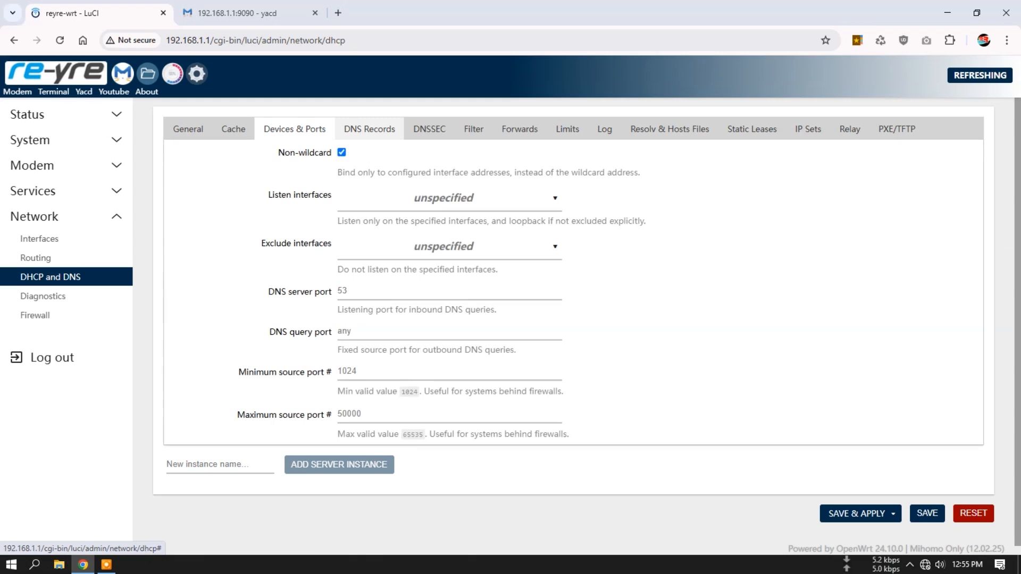
- Look through the DNS records: hostnames, SRV, MX, CNAME and DNS-RR
{"action": "left_click", "coordinate": [369, 130]}
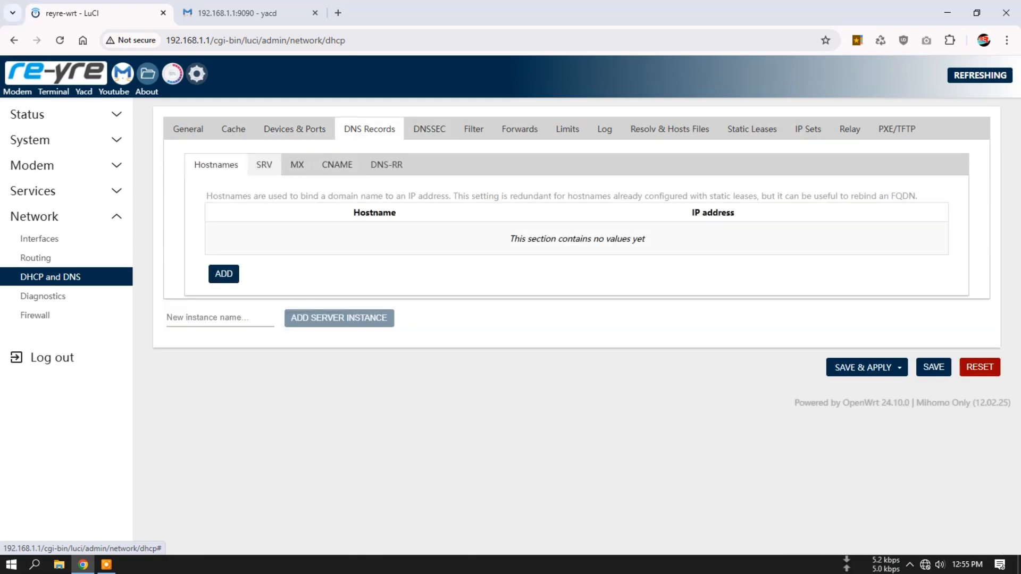
{"action": "left_click", "coordinate": [264, 165]}
{"action": "left_click", "coordinate": [297, 165]}
{"action": "left_click", "coordinate": [338, 164]}
{"action": "left_click", "coordinate": [387, 165]}
- Review the DNSSEC, filter, forwards and limits settings of the DNS server
{"action": "left_click", "coordinate": [429, 130]}
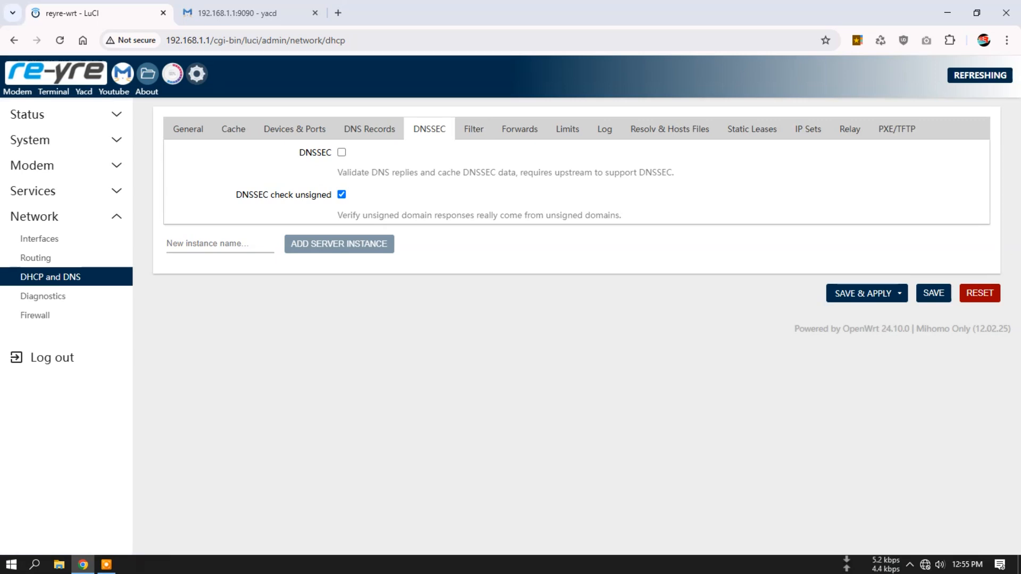
{"action": "left_click", "coordinate": [474, 129]}
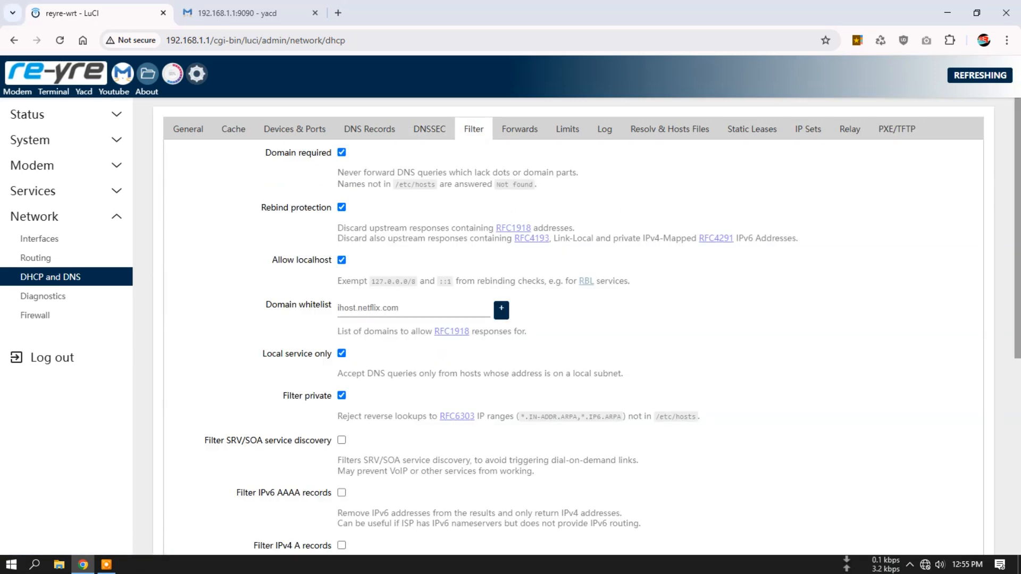
{"action": "left_click", "coordinate": [520, 129]}
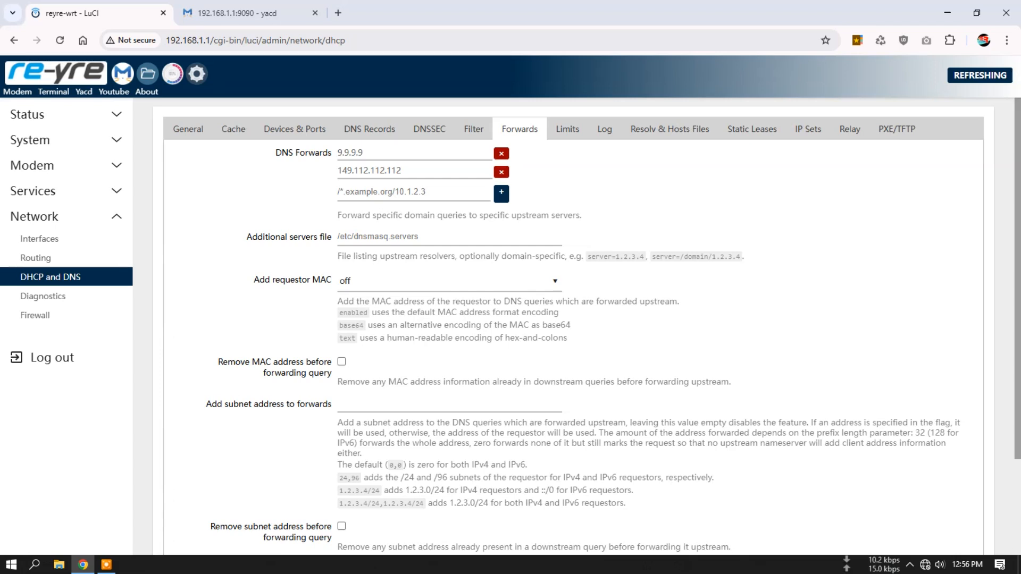
{"action": "left_click", "coordinate": [568, 128]}
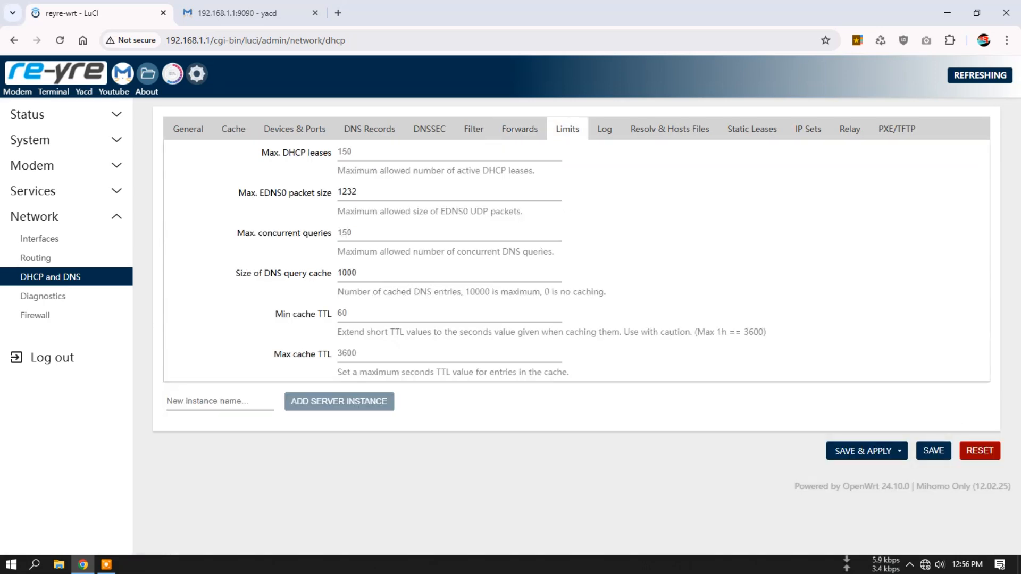
- Check the DNS log and resolv/hosts file settings, and read through the static and active DHCP leases
{"action": "left_click", "coordinate": [604, 128]}
{"action": "left_click", "coordinate": [669, 129]}
{"action": "left_click", "coordinate": [752, 129]}
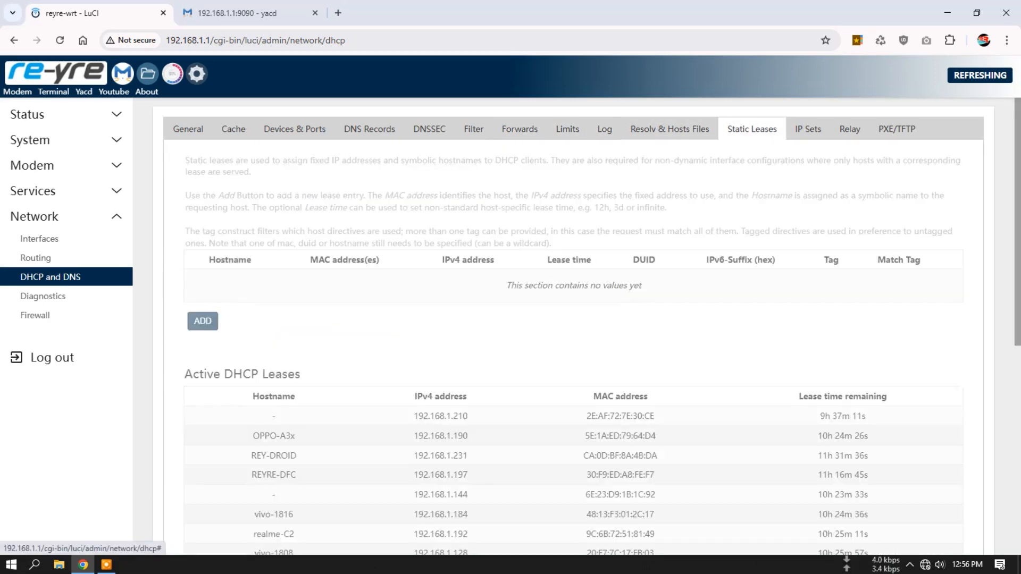
{"action": "scroll", "coordinate": [574, 340], "scroll_direction": "down", "scroll_amount": 7}
{"action": "scroll", "coordinate": [573, 340], "scroll_direction": "up", "scroll_amount": 7}
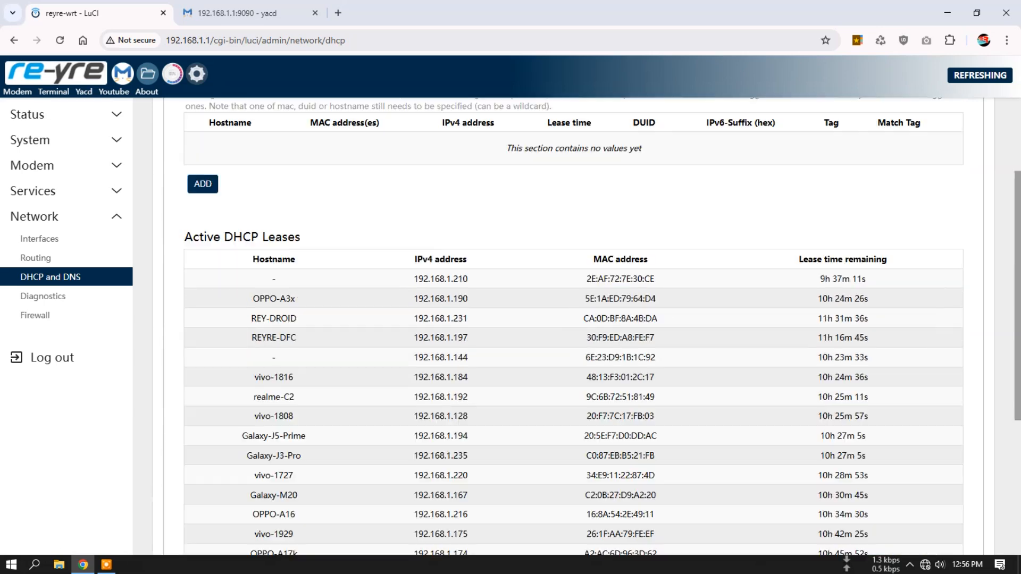
- View the DHCP and DNS IP sets, relay and PXE/TFTP settings, and open the network Diagnostics page
{"action": "left_click", "coordinate": [808, 129]}
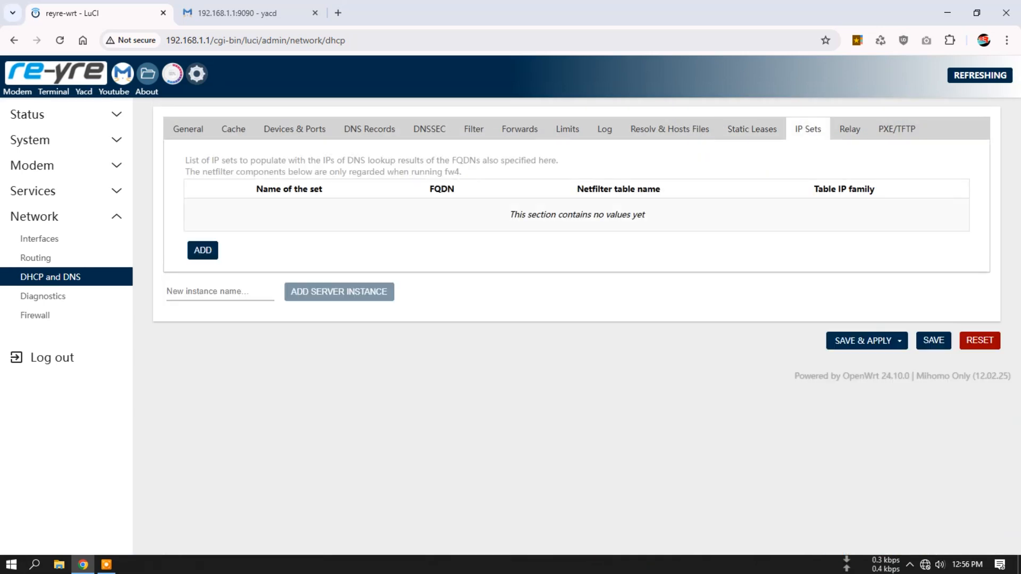
{"action": "left_click", "coordinate": [849, 129]}
{"action": "left_click", "coordinate": [897, 129]}
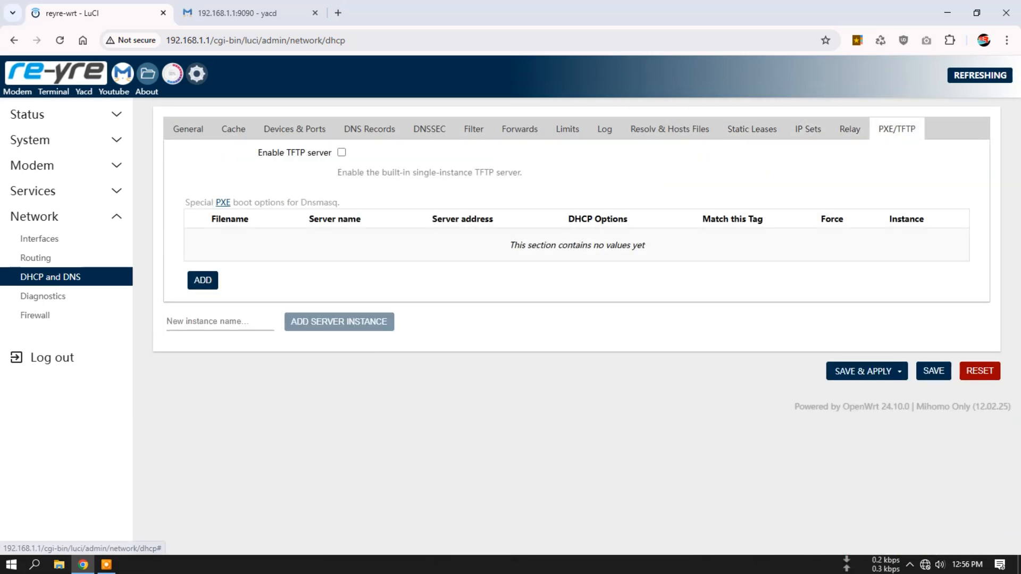
{"action": "left_click", "coordinate": [42, 296]}
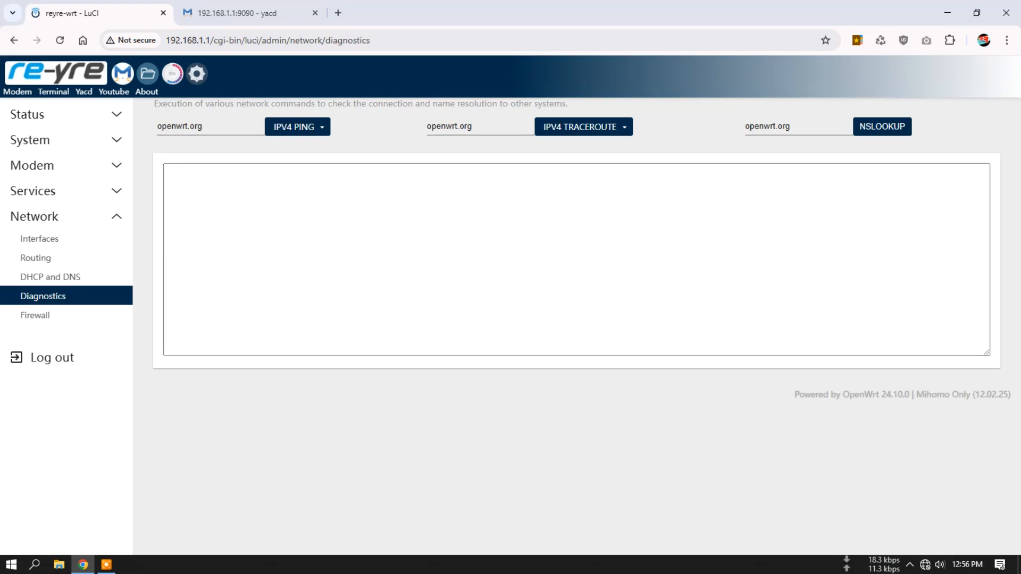
- Review the firewall's general settings and zones, and show the available flow offloading types
{"action": "left_click", "coordinate": [35, 315]}
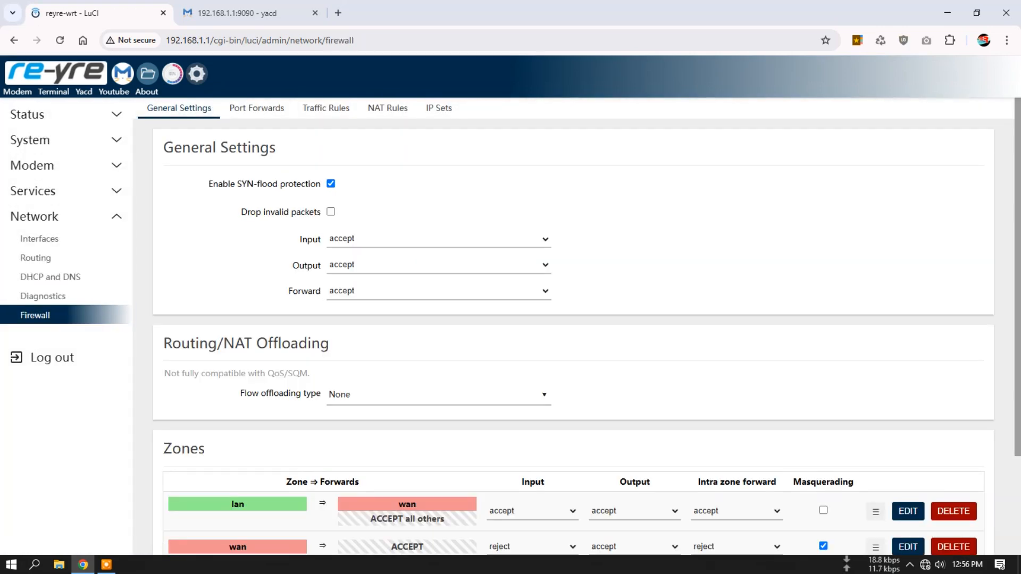
{"action": "scroll", "coordinate": [574, 319], "scroll_direction": "down", "scroll_amount": 3}
{"action": "scroll", "coordinate": [574, 319], "scroll_direction": "up", "scroll_amount": 3}
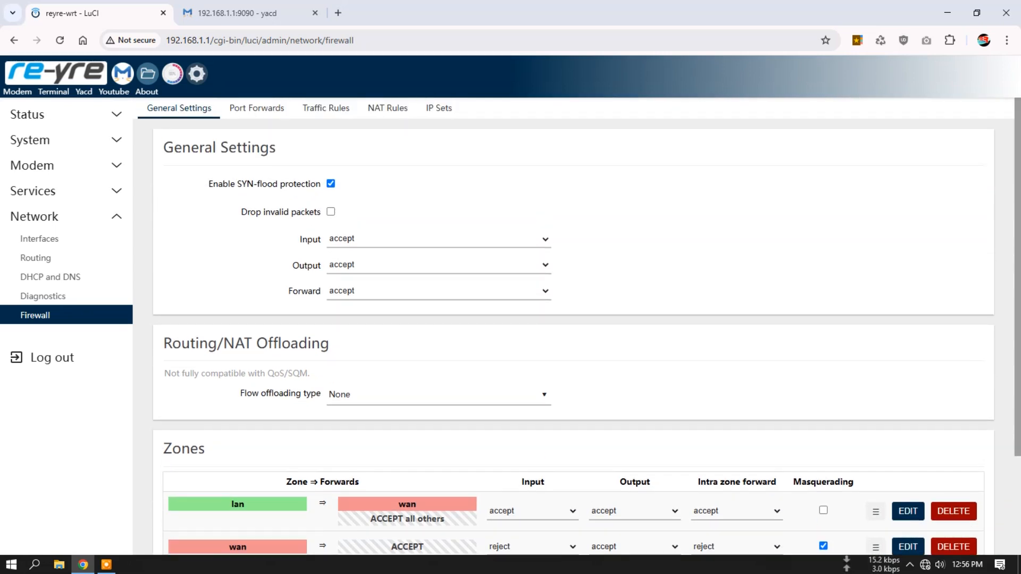
{"action": "left_click", "coordinate": [437, 394]}
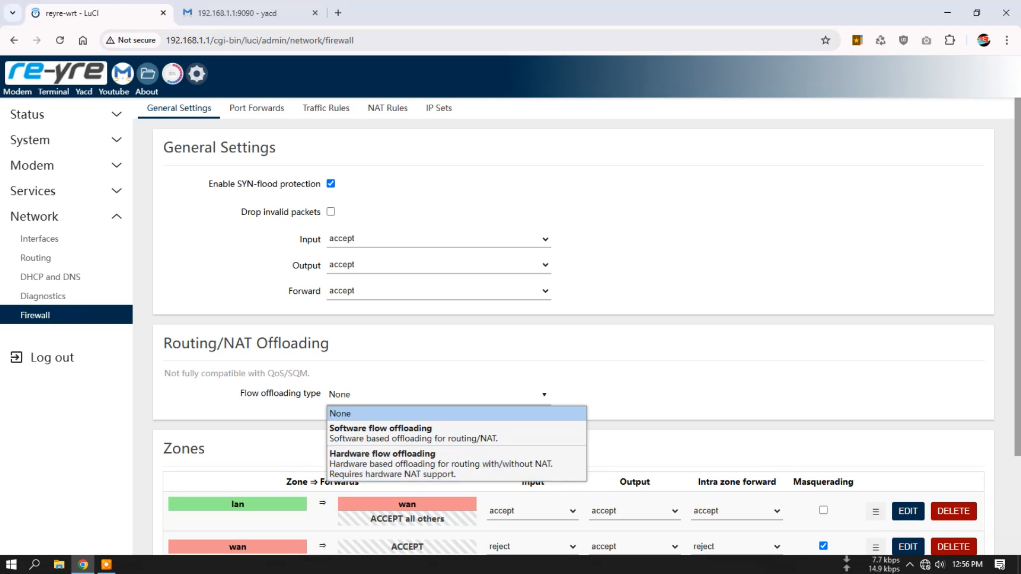
- Look through the firewall's port forwards, traffic rules, NAT rules and IP sets
{"action": "left_click", "coordinate": [257, 108]}
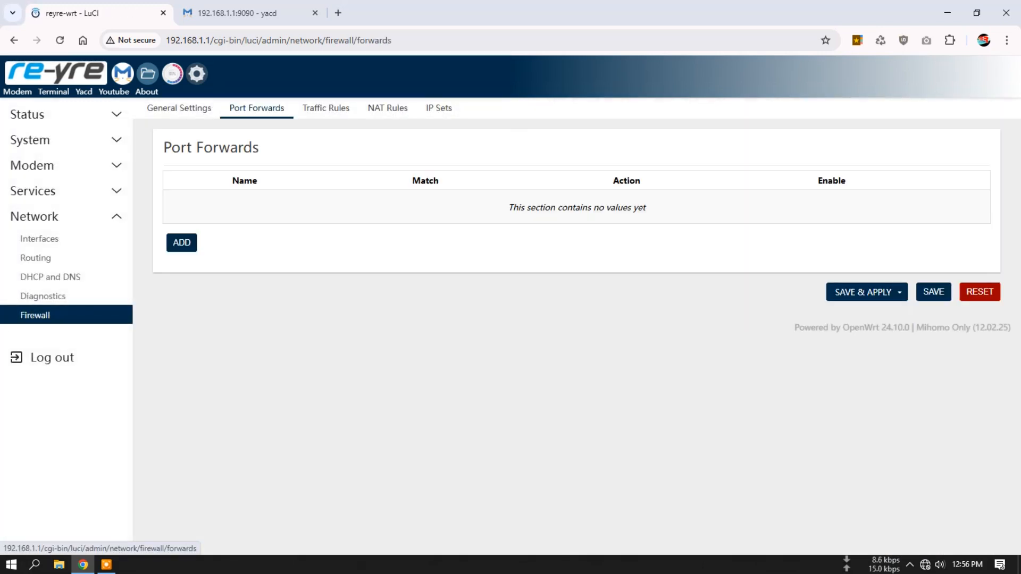
{"action": "left_click", "coordinate": [326, 108]}
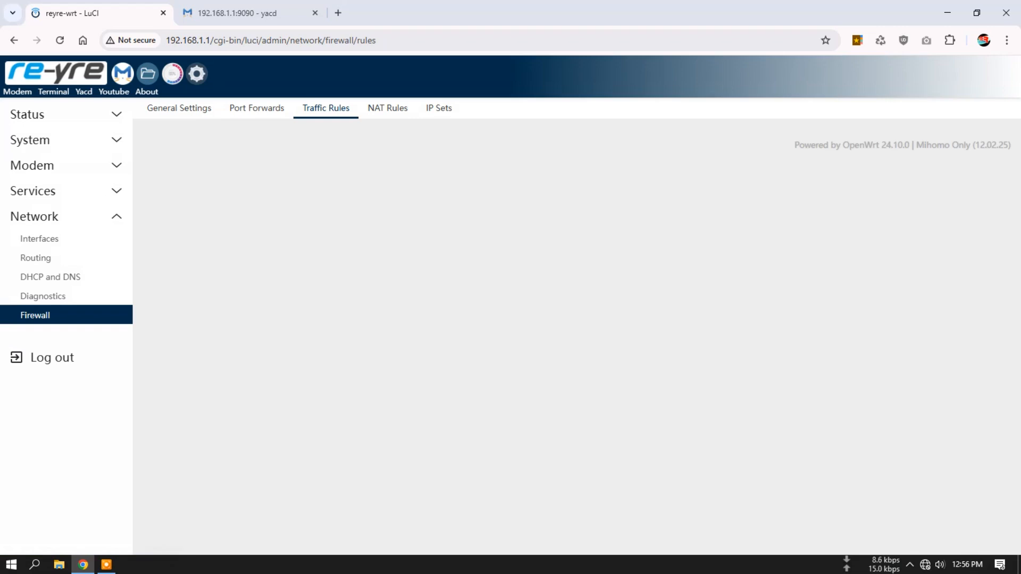
{"action": "scroll", "coordinate": [573, 319], "scroll_direction": "down", "scroll_amount": 5}
{"action": "scroll", "coordinate": [573, 319], "scroll_direction": "up", "scroll_amount": 5}
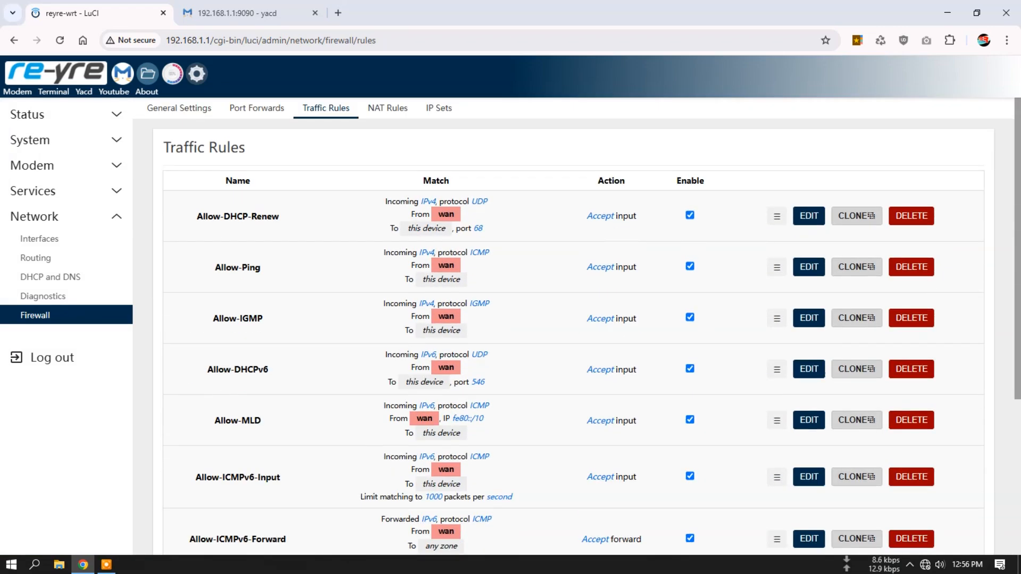
{"action": "left_click", "coordinate": [387, 108]}
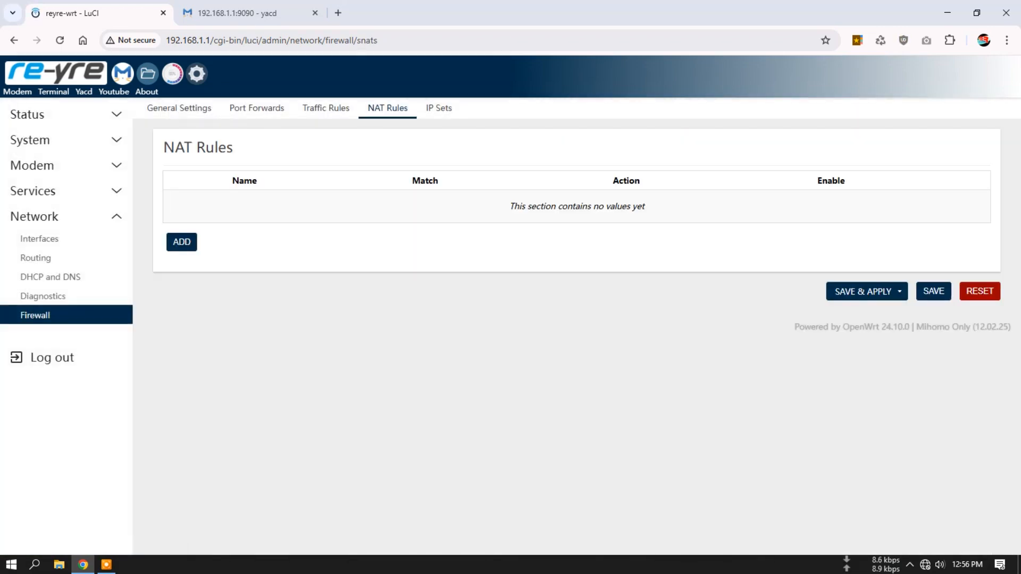
{"action": "left_click", "coordinate": [439, 108]}
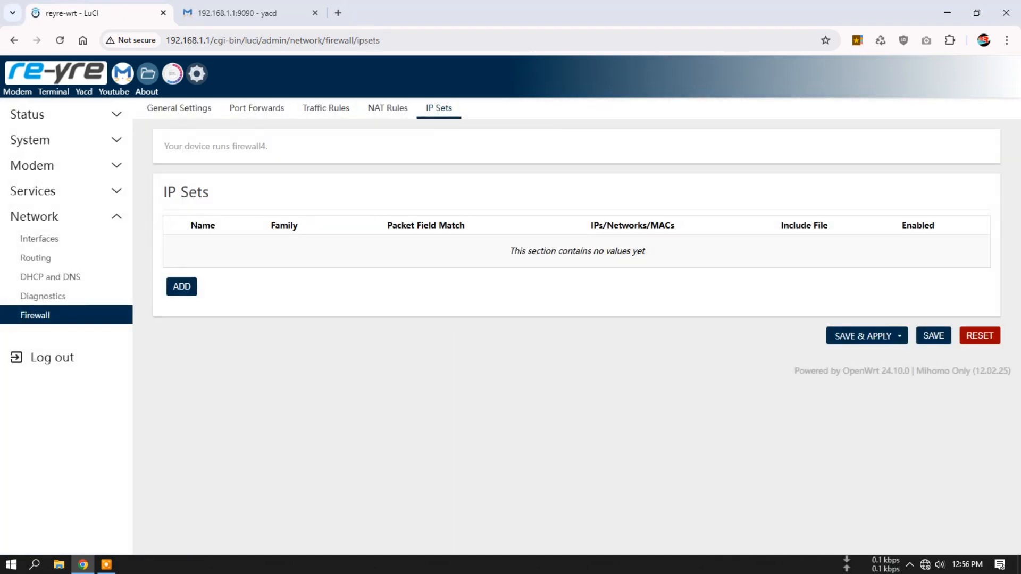
- Return to the network interfaces page and revisit its devices and global network options
{"action": "left_click", "coordinate": [39, 238]}
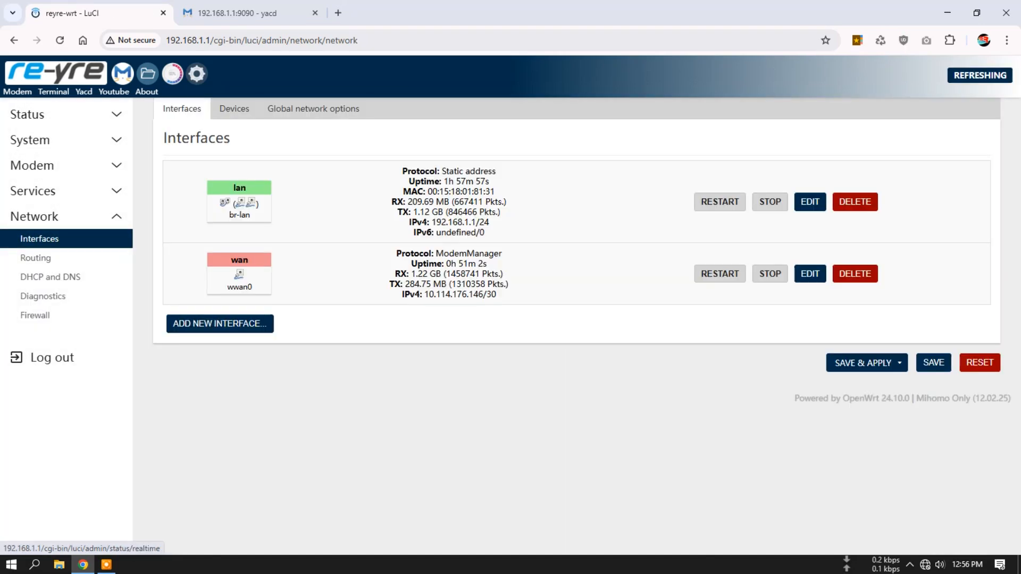
{"action": "left_click", "coordinate": [234, 109]}
{"action": "left_click", "coordinate": [313, 108]}
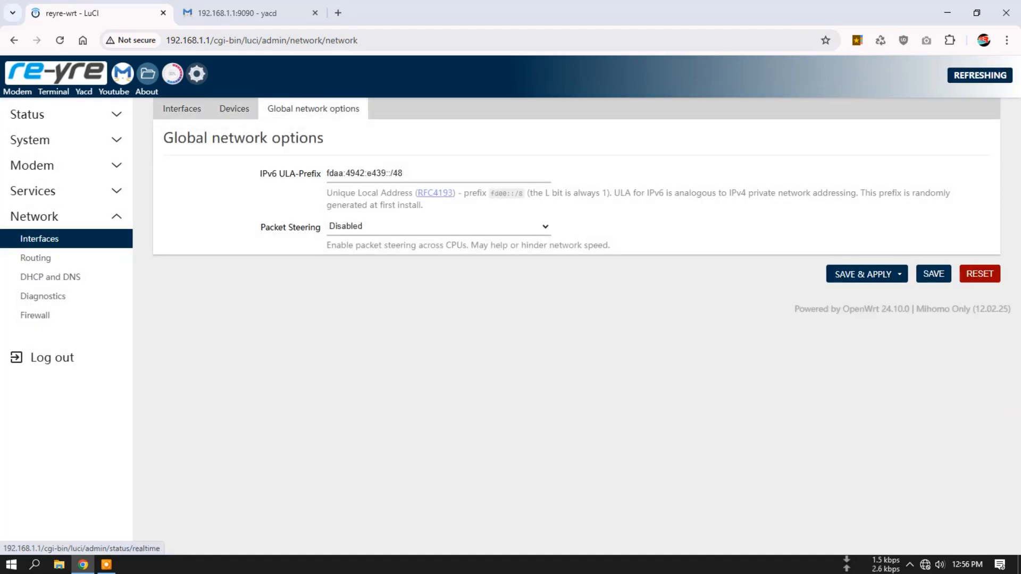
- Open the Net Monitor and examine its live gauges and the br-lan traffic statistics from hourly to yearly and top 10
{"action": "left_click", "coordinate": [172, 74]}
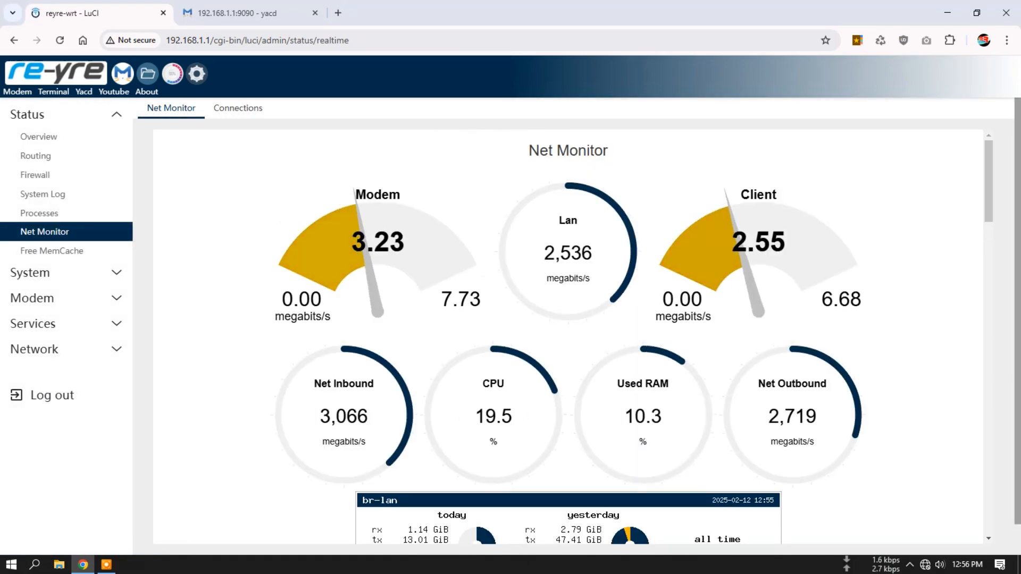
{"action": "scroll", "coordinate": [568, 337], "scroll_direction": "down", "scroll_amount": 6}
{"action": "scroll", "coordinate": [568, 337], "scroll_direction": "down", "scroll_amount": 10}
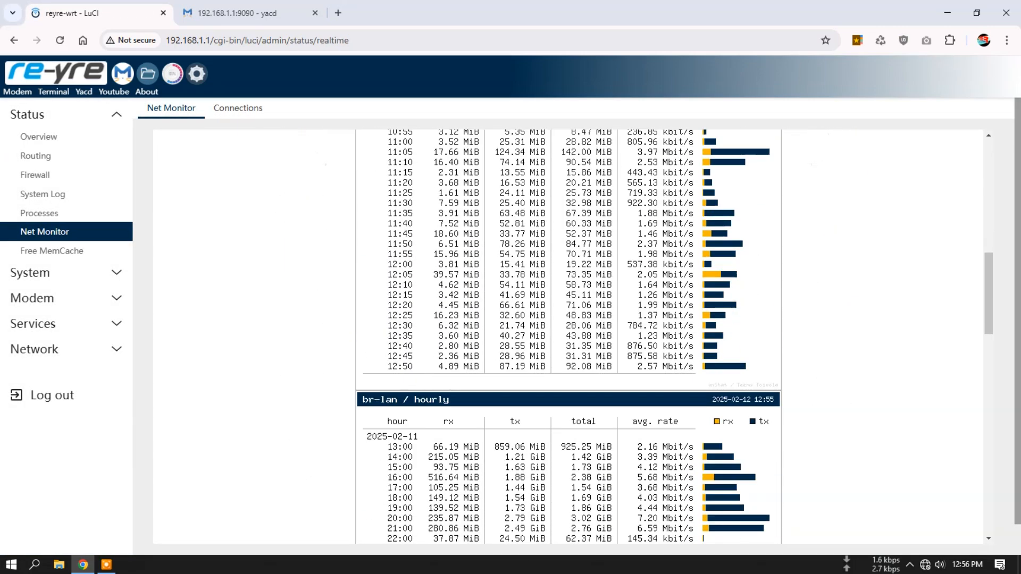
{"action": "scroll", "coordinate": [568, 337], "scroll_direction": "down", "scroll_amount": 11}
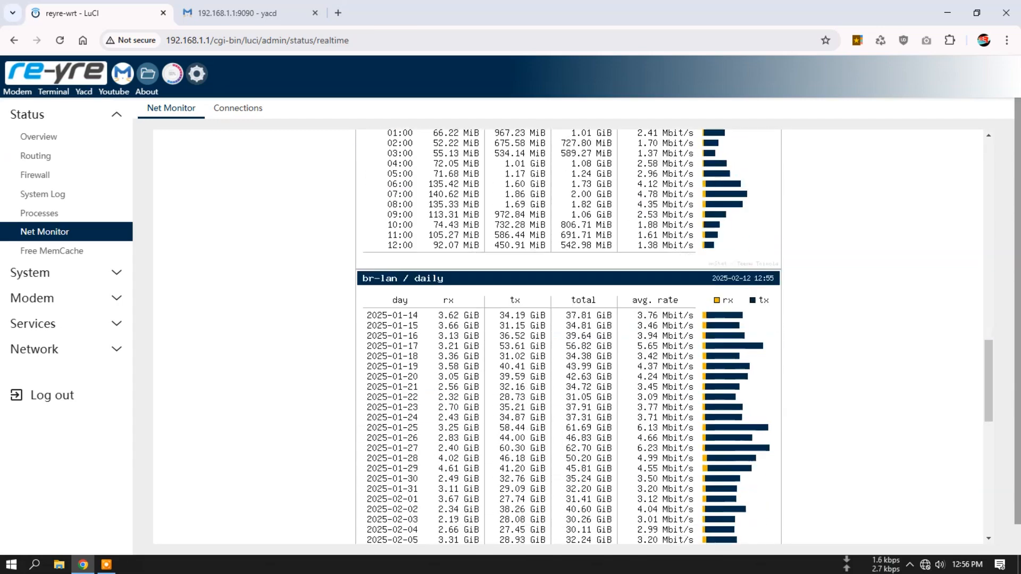
{"action": "scroll", "coordinate": [568, 337], "scroll_direction": "down", "scroll_amount": 3}
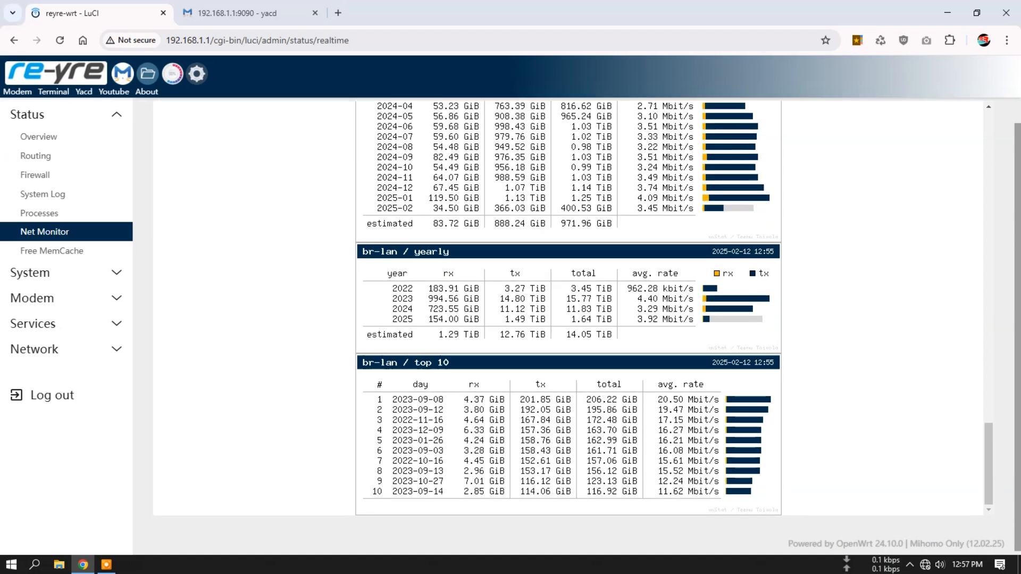
{"action": "scroll", "coordinate": [568, 337], "scroll_direction": "up", "scroll_amount": 20}
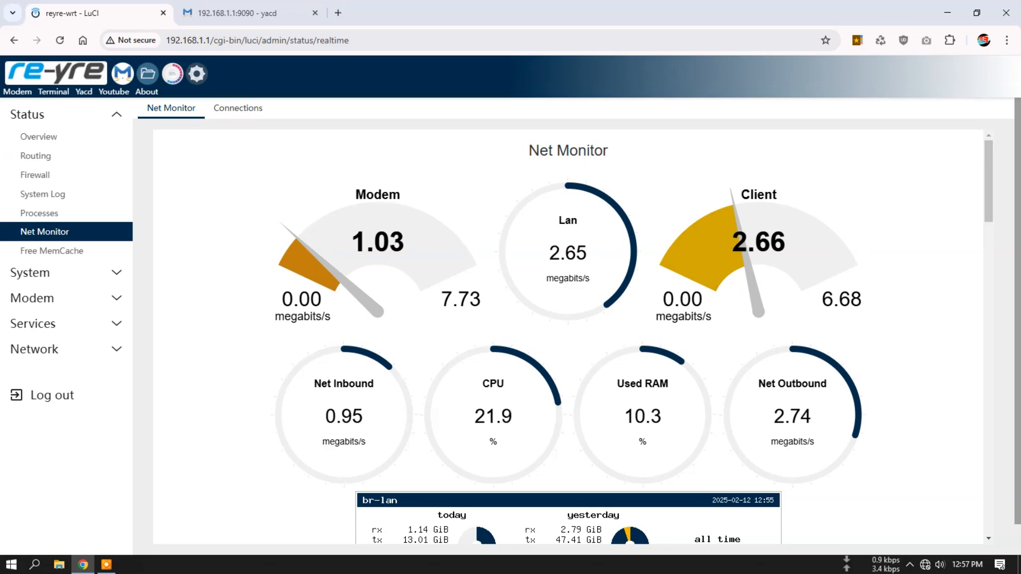
{"action": "scroll", "coordinate": [568, 337], "scroll_direction": "down", "scroll_amount": 15}
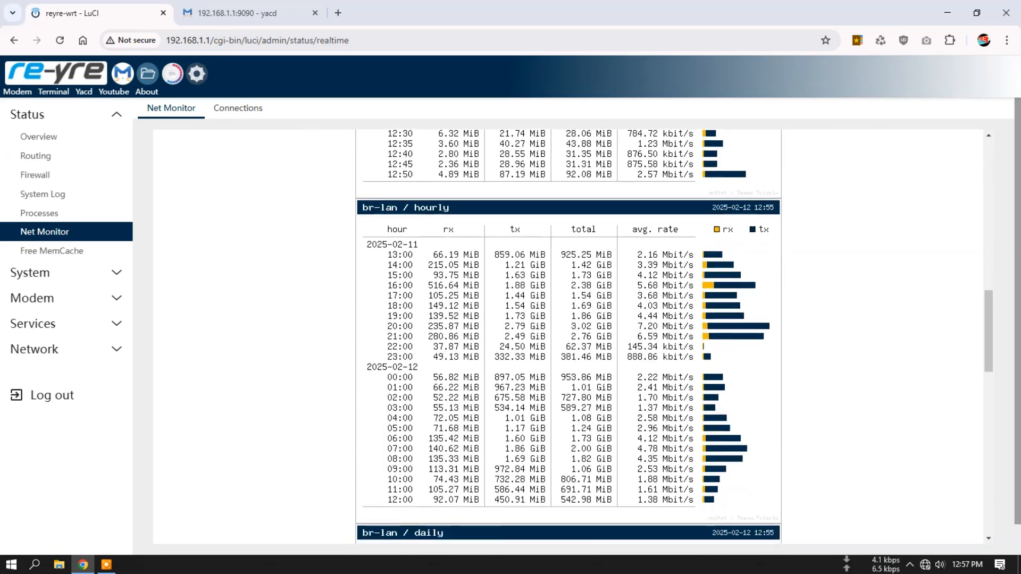
- Look through the remaining br-lan traffic tables in the Net Monitor and return to its live gauges
{"action": "scroll", "coordinate": [568, 337], "scroll_direction": "down", "scroll_amount": 15}
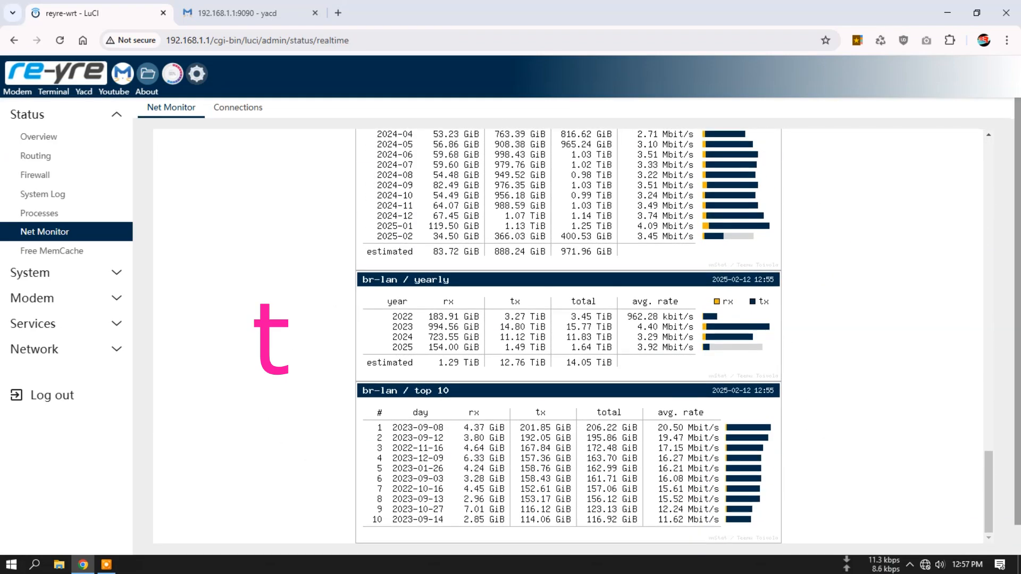
{"action": "scroll", "coordinate": [568, 338], "scroll_direction": "down", "scroll_amount": 1}
{"action": "scroll", "coordinate": [271, 337], "scroll_direction": "up", "scroll_amount": 20}
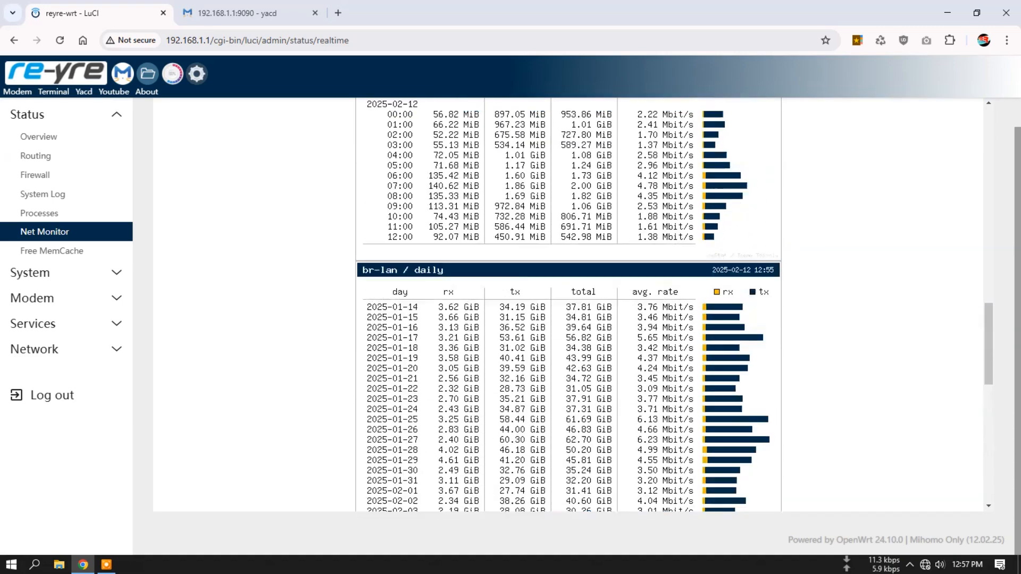
{"action": "scroll", "coordinate": [568, 319], "scroll_direction": "up", "scroll_amount": 5}
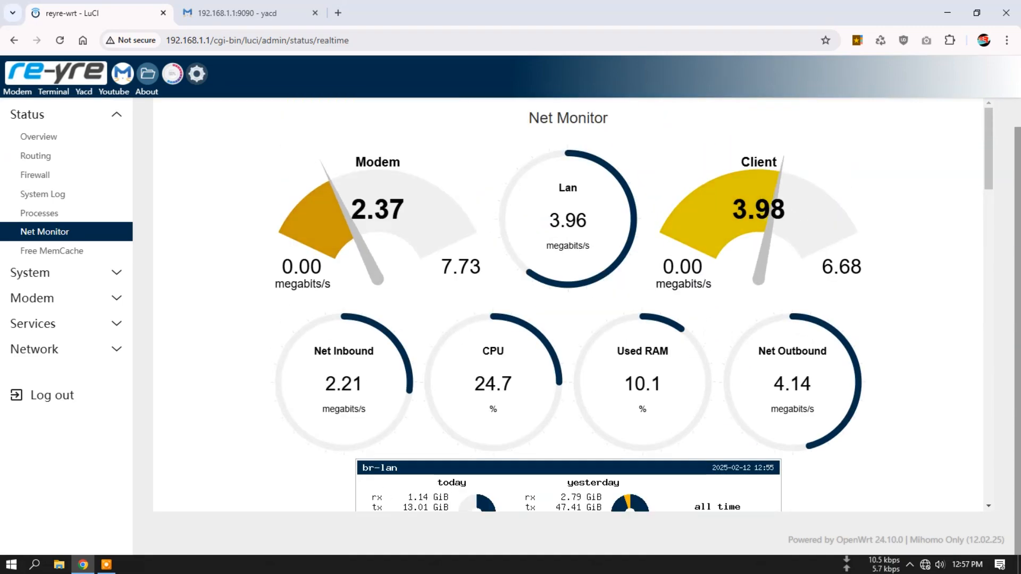
- Open netdata.html from the www folder of the file manager in the advanced editor
{"action": "left_click", "coordinate": [148, 74]}
{"action": "scroll", "coordinate": [532, 462], "scroll_direction": "down", "scroll_amount": 5}
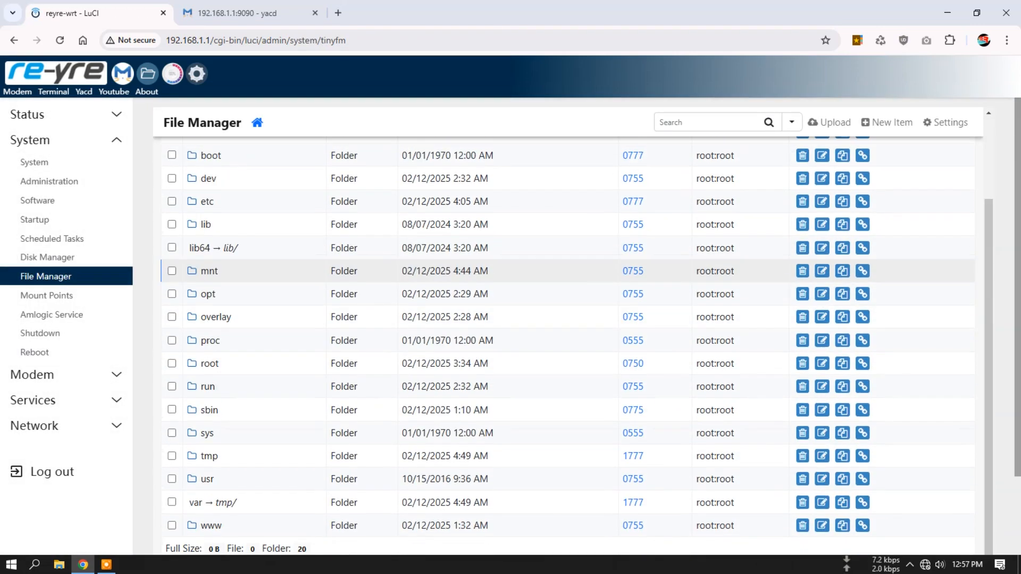
{"action": "left_click", "coordinate": [211, 462]}
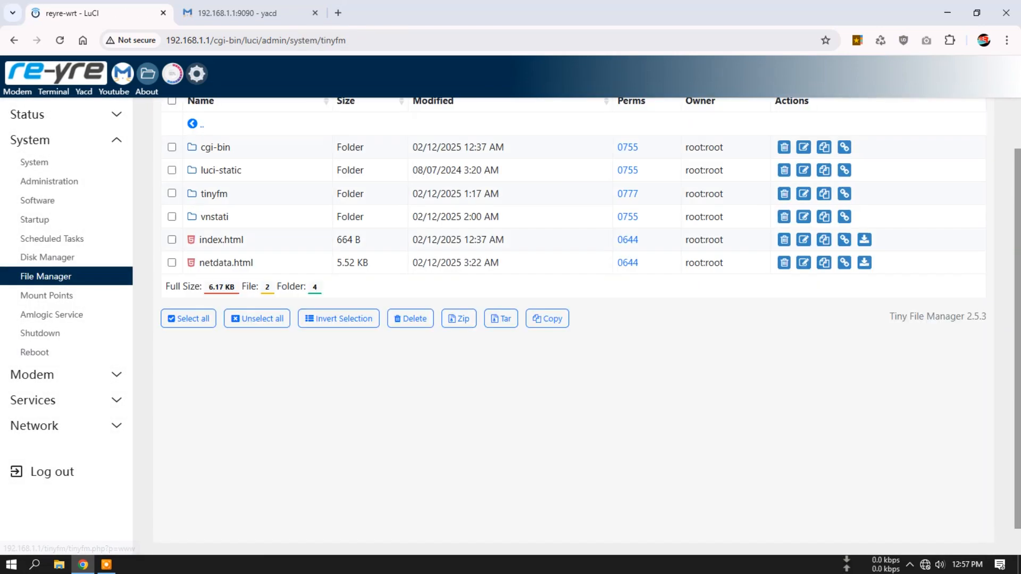
{"action": "left_click", "coordinate": [226, 262]}
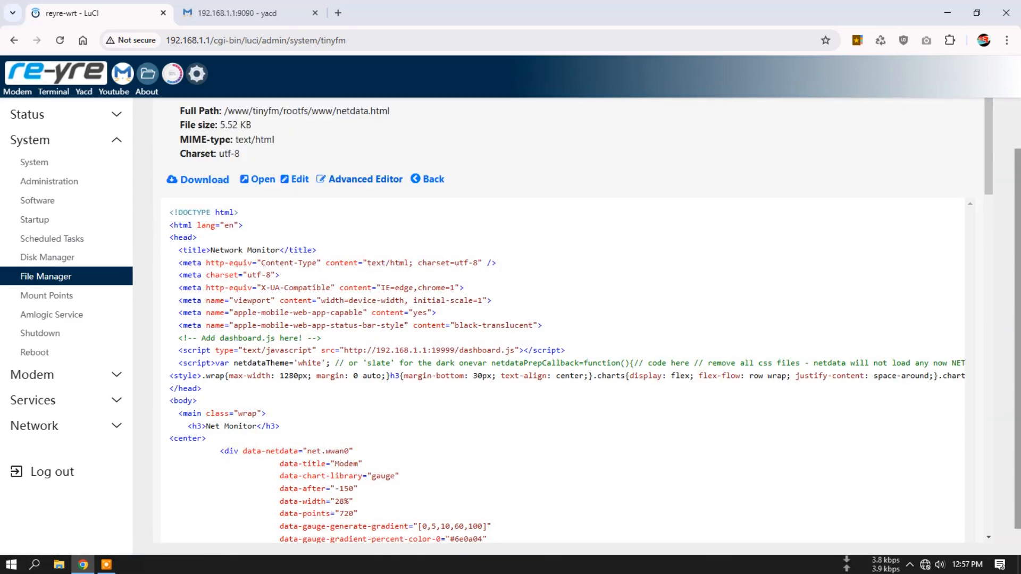
{"action": "left_click", "coordinate": [366, 179]}
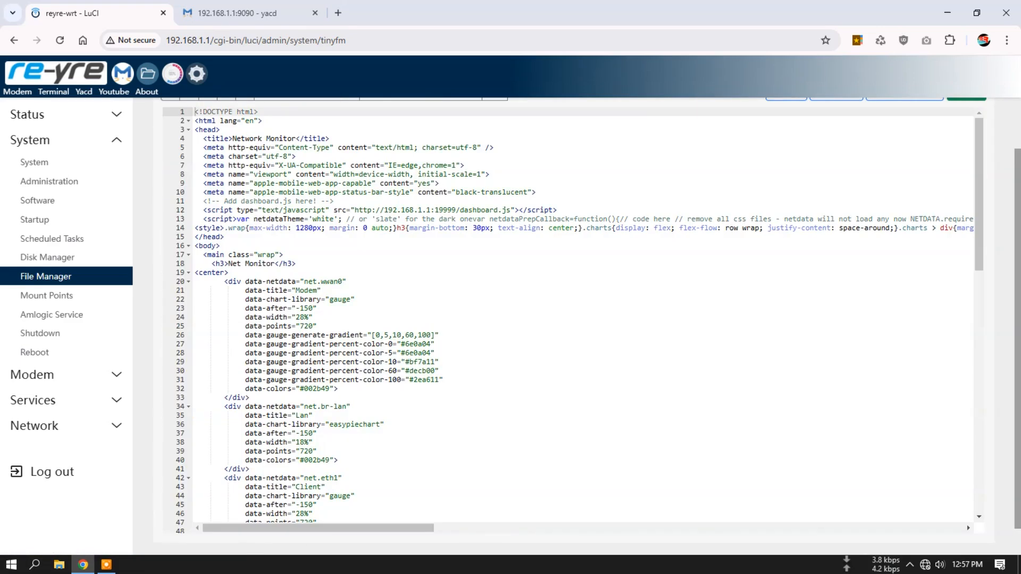
- Search netdata.html for wwan0 with the replace option shown, leave the replacement empty and close the search
{"action": "scroll", "coordinate": [573, 327], "scroll_direction": "up", "scroll_amount": 1}
{"action": "left_click", "coordinate": [189, 155]}
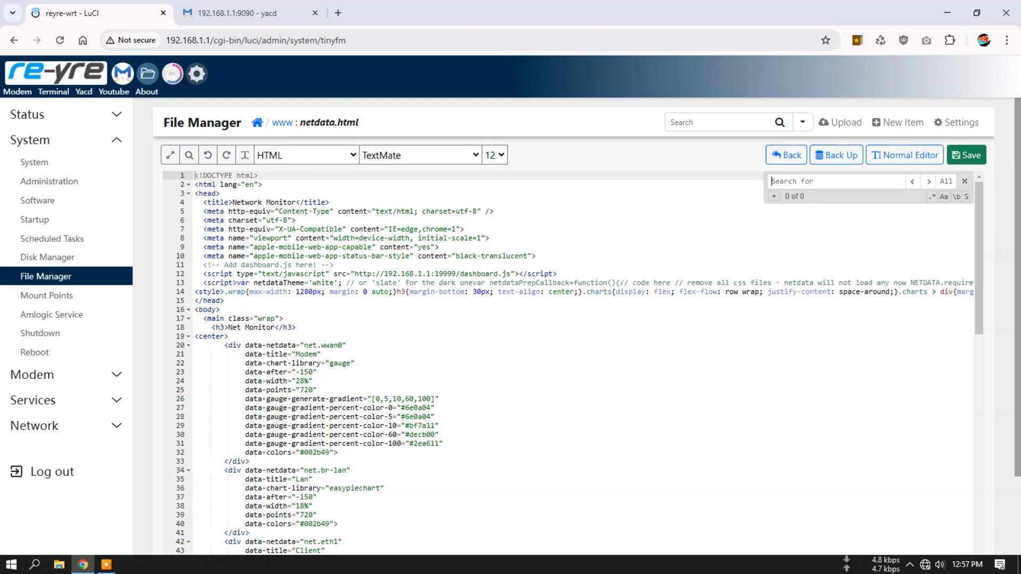
{"action": "left_click", "coordinate": [774, 197]}
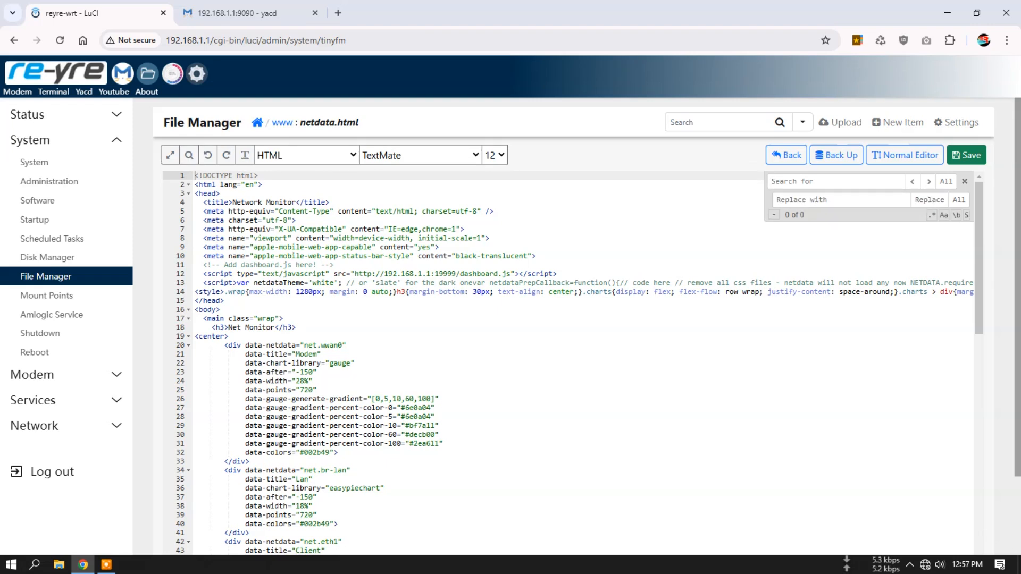
{"action": "type", "text": "w"}
{"action": "key", "text": "ctrl+a"}
{"action": "key", "text": "ctrl+c"}
{"action": "left_click", "coordinate": [798, 200]}
{"action": "key", "text": "ctrl+v"}
{"action": "key", "text": "ctrl+a"}
{"action": "key", "text": "BackSpace"}
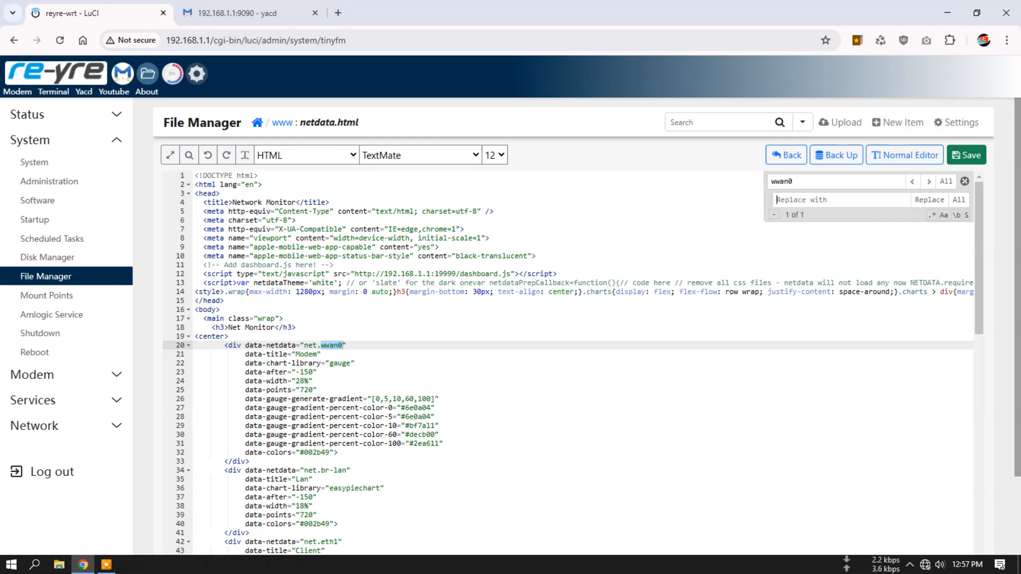
{"action": "key", "text": "Escape"}
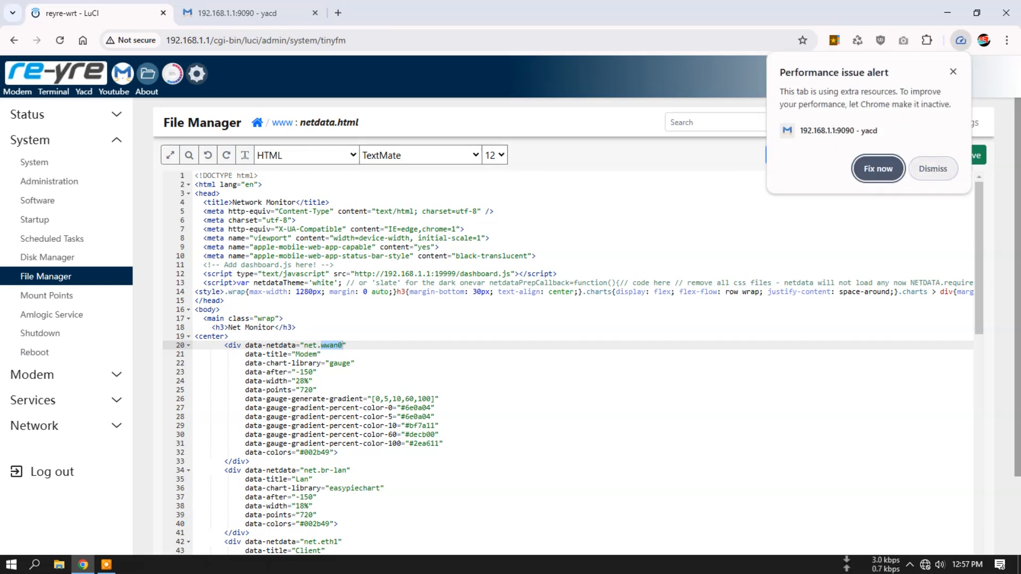
- Dismiss the browser's performance alert, switch yacd from its connections to its overview, and return to the router interface
{"action": "left_click", "coordinate": [934, 168]}
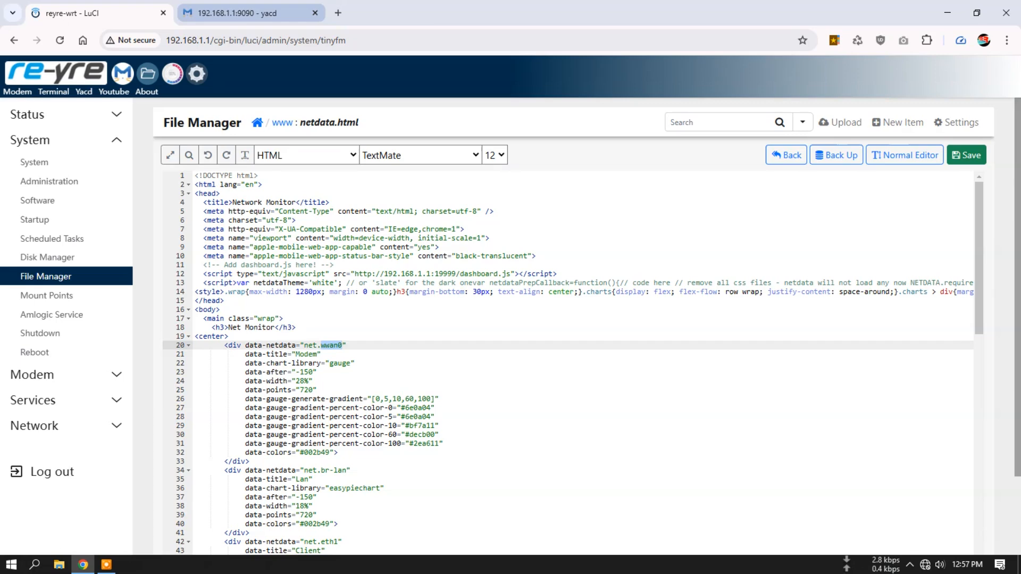
{"action": "left_click", "coordinate": [234, 13]}
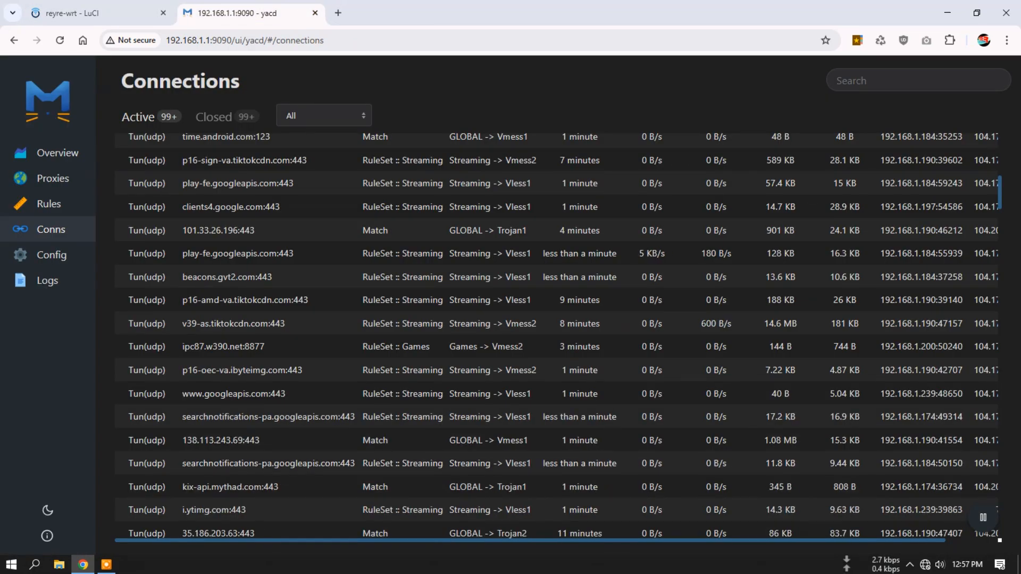
{"action": "left_click", "coordinate": [57, 153]}
{"action": "left_click", "coordinate": [95, 12]}
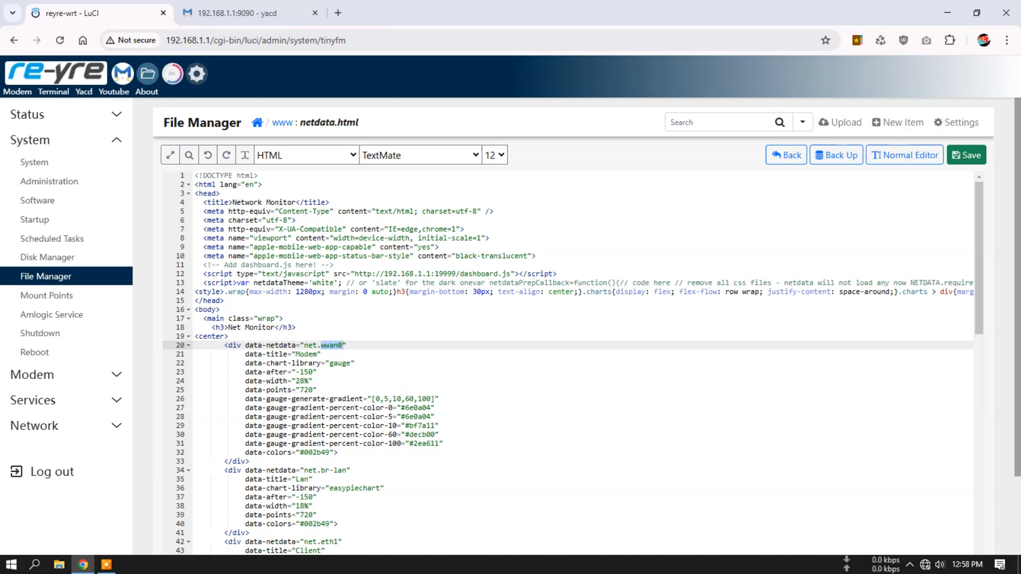
- Open the Mihomo service page and look through its status and app configuration
{"action": "left_click", "coordinate": [123, 73]}
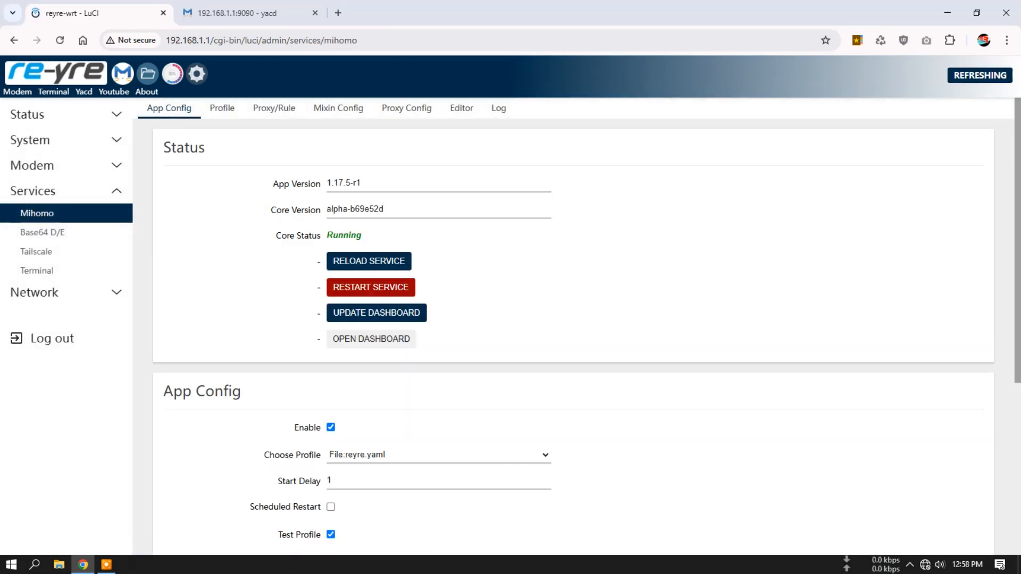
{"action": "scroll", "coordinate": [532, 319], "scroll_direction": "down", "scroll_amount": 5}
{"action": "scroll", "coordinate": [532, 319], "scroll_direction": "up", "scroll_amount": 5}
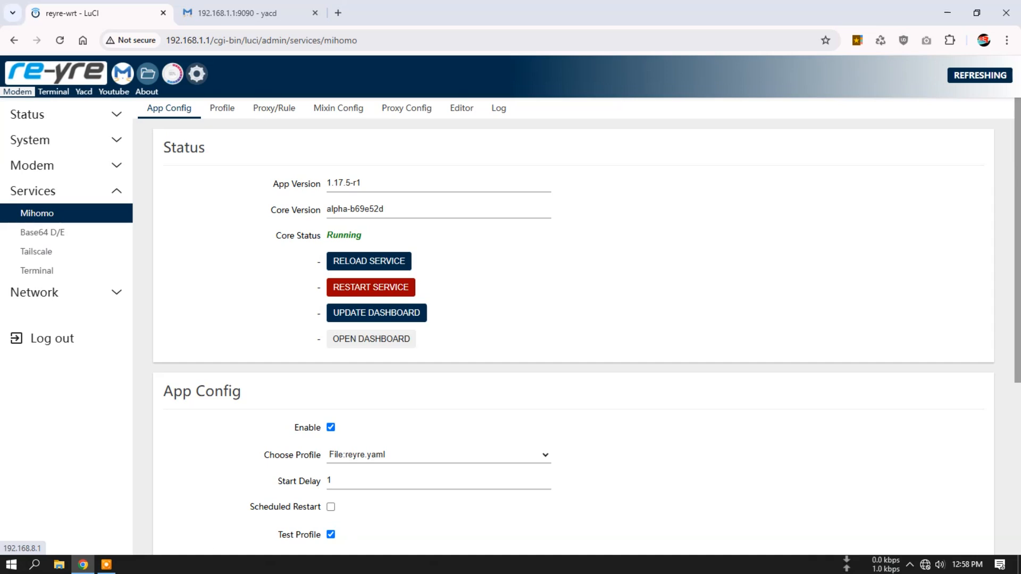
- Try the header shortcuts to the terminal and the yacd dashboard, and close the duplicate yacd tab
{"action": "left_click", "coordinate": [53, 92]}
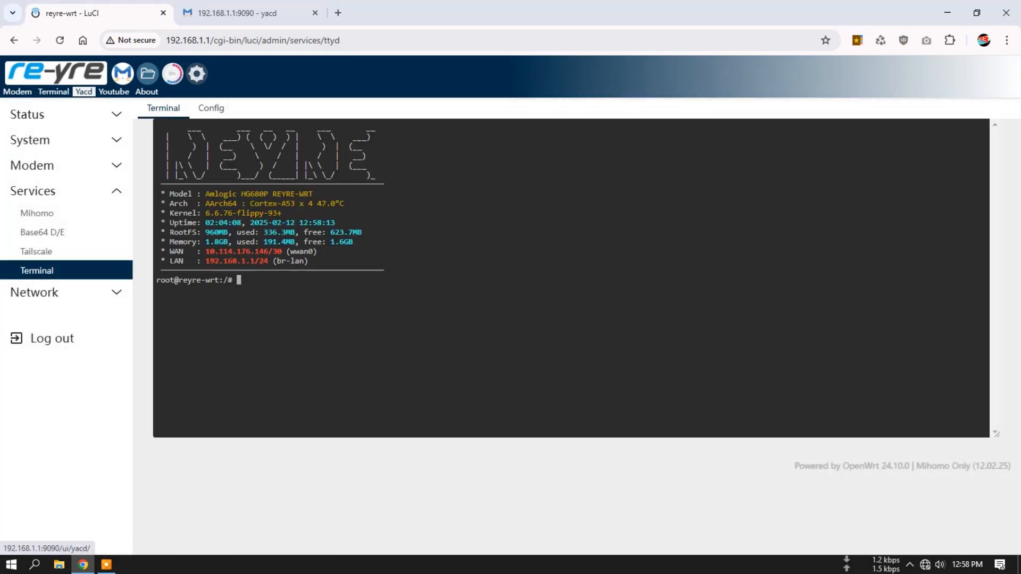
{"action": "left_click", "coordinate": [83, 92]}
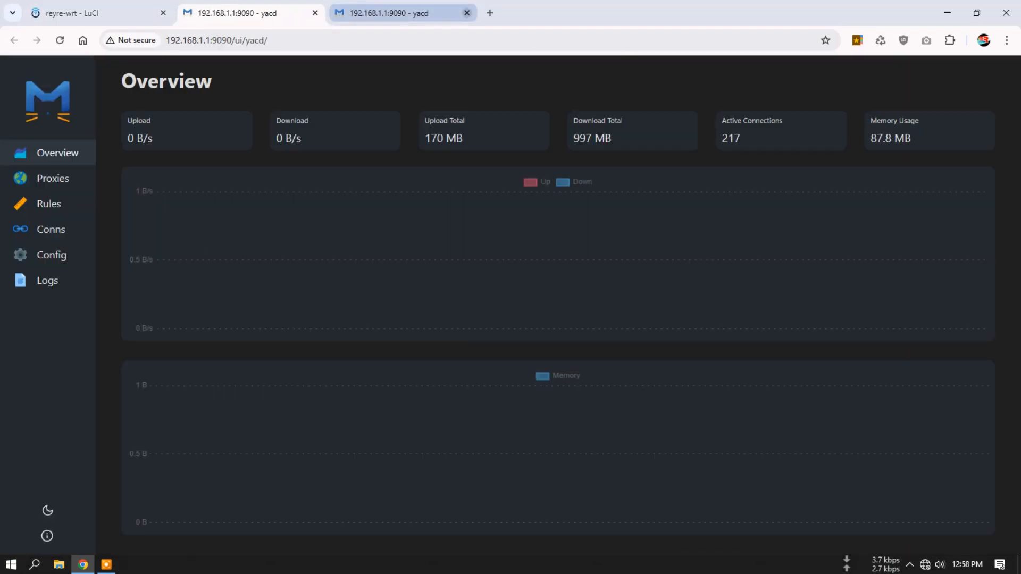
{"action": "left_click", "coordinate": [467, 13]}
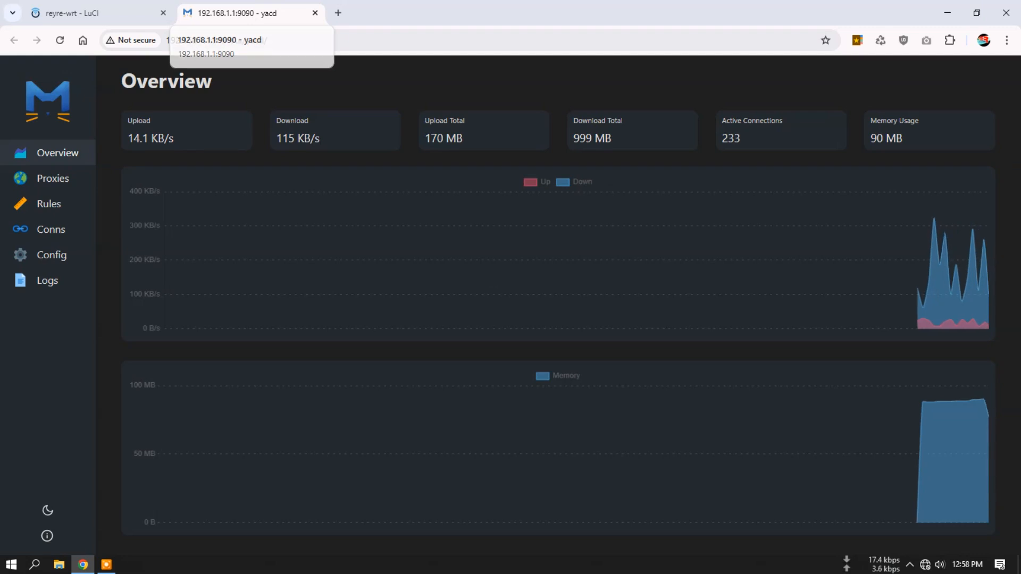
- Point out the yacd dashboard's address, compare it with the router interface, and close the yacd tab
{"action": "key", "text": "ctrl+l"}
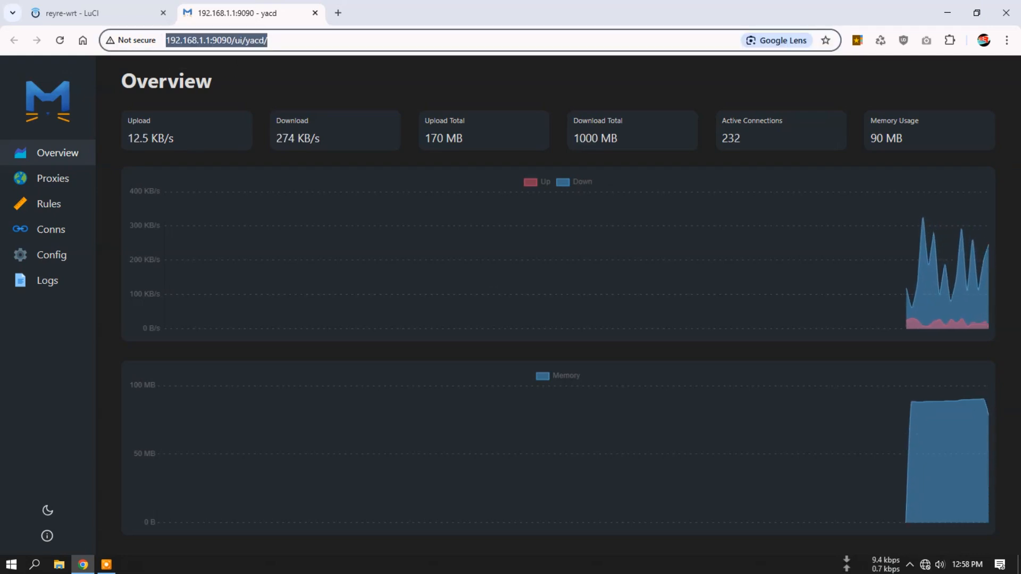
{"action": "left_click", "coordinate": [101, 14]}
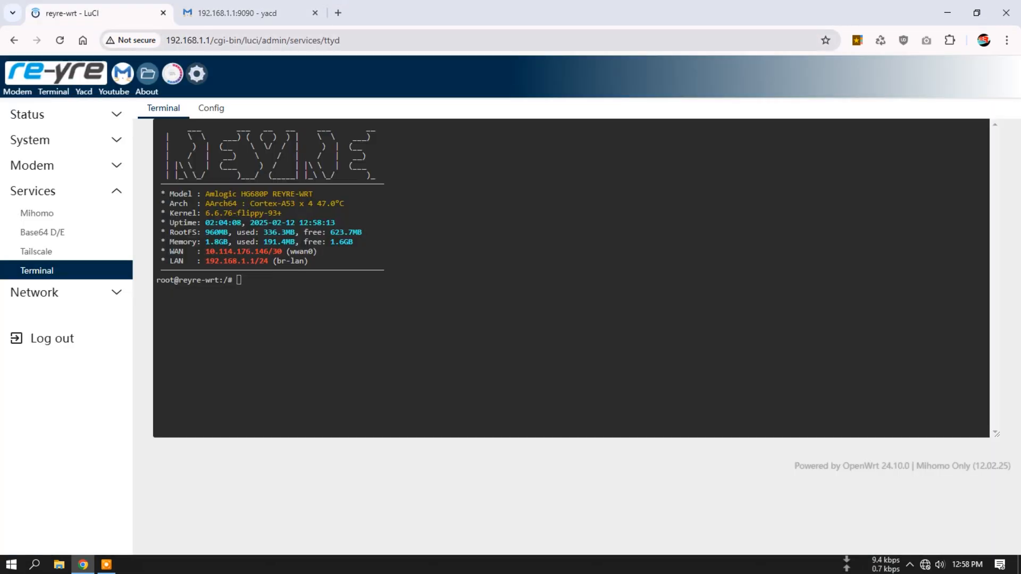
{"action": "left_click", "coordinate": [244, 13]}
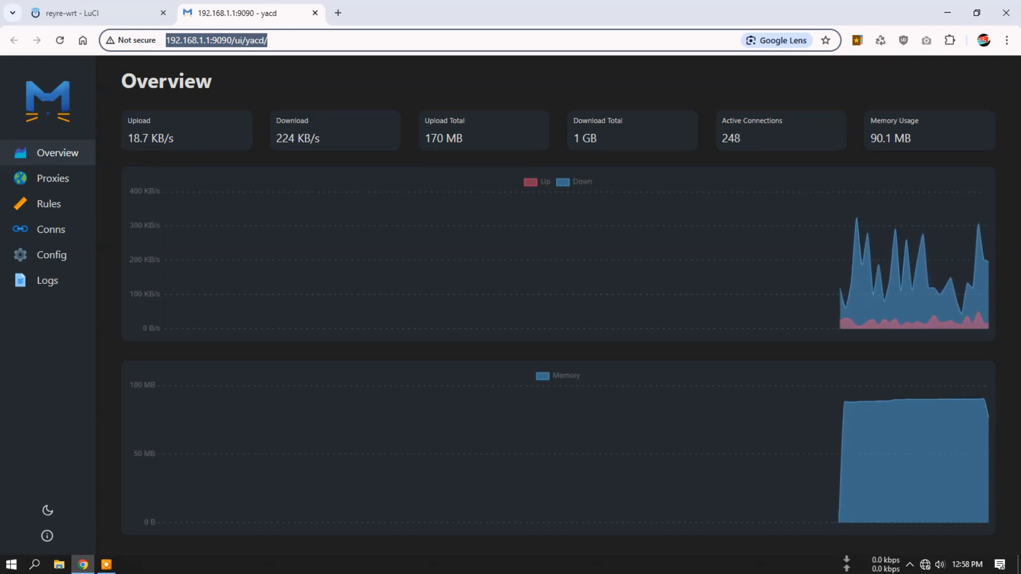
{"action": "key", "text": "ctrl+w"}
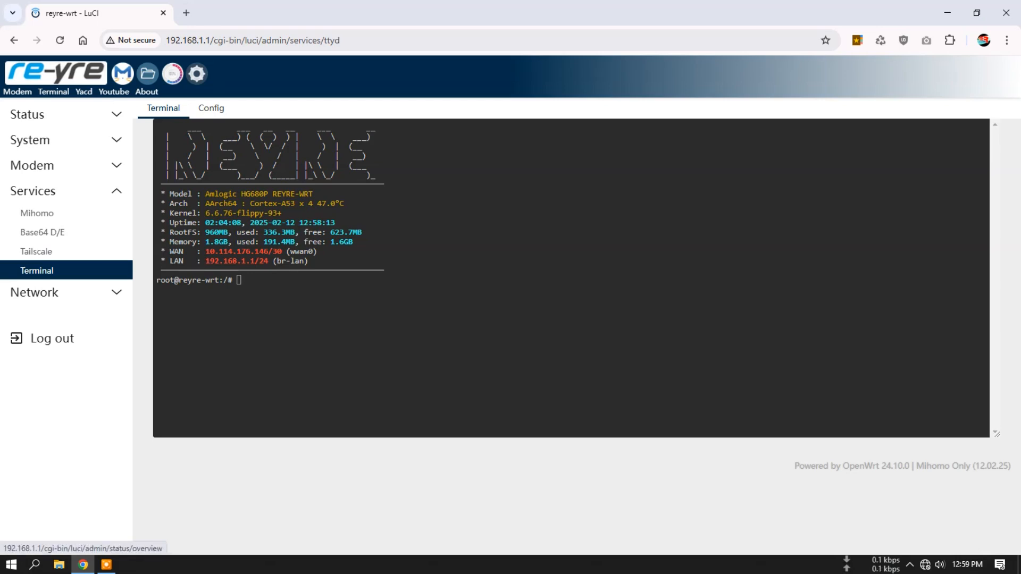
- Open the firmware's About page and highlight the OpenWrt build line and the donation details
{"action": "left_click", "coordinate": [147, 91]}
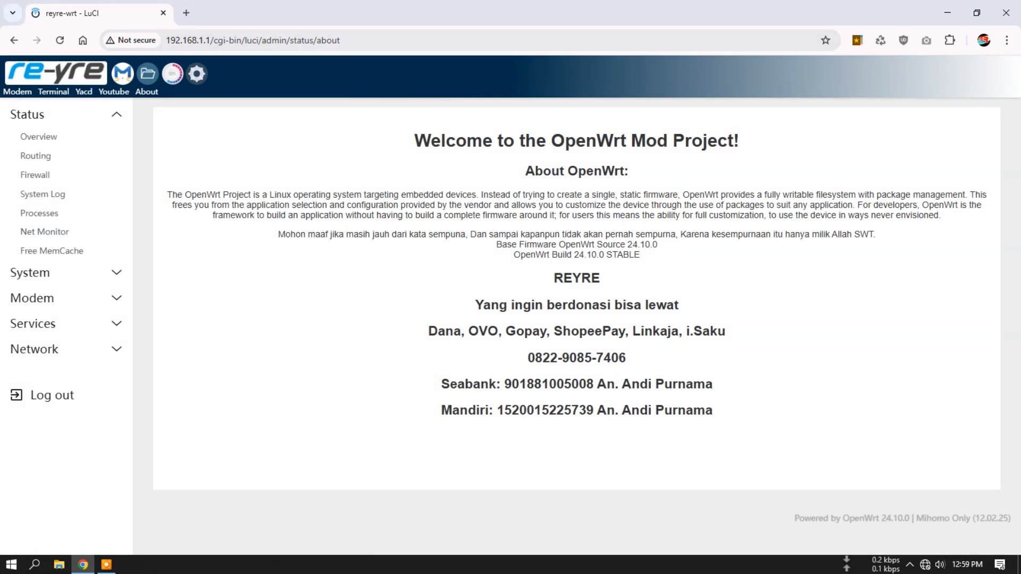
{"action": "left_click_drag", "start_coordinate": [640, 255], "coordinate": [514, 255]}
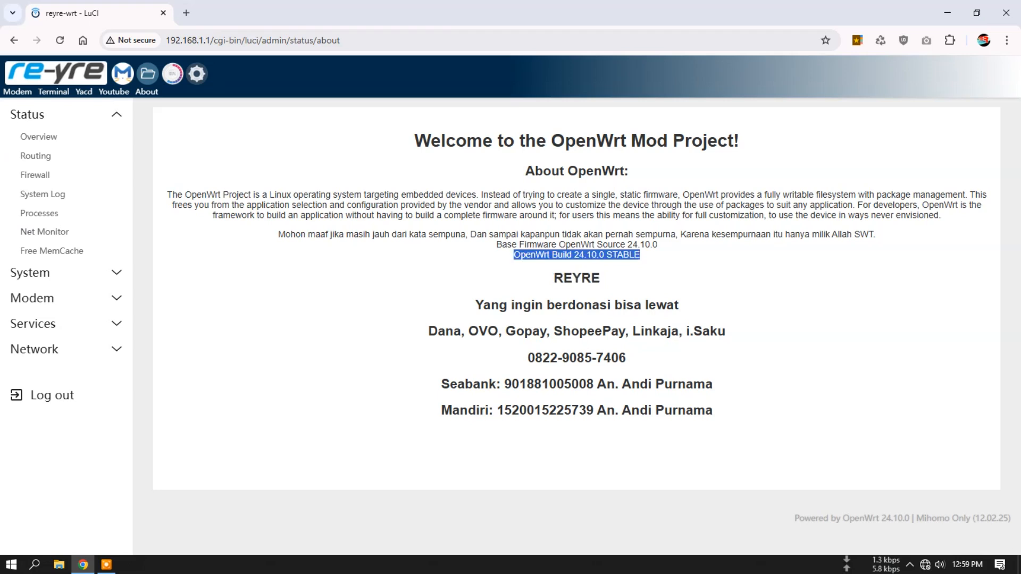
{"action": "left_click", "coordinate": [512, 256]}
{"action": "left_click_drag", "start_coordinate": [475, 304], "coordinate": [712, 410]}
{"action": "left_click", "coordinate": [715, 412]}
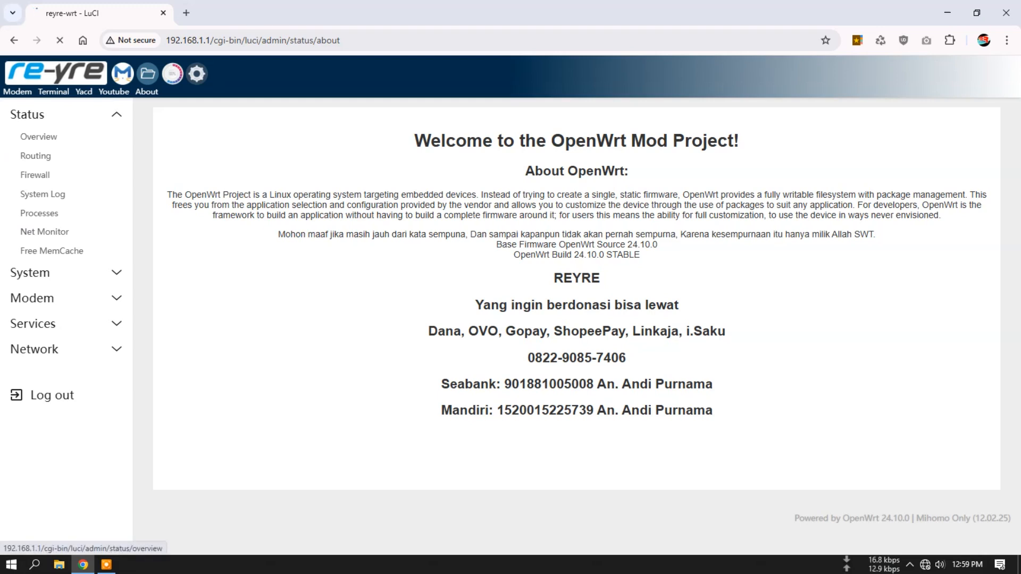
- Return to the status overview and examine its system, memory, port status, network and DHCP lease sections
{"action": "left_click", "coordinate": [38, 137]}
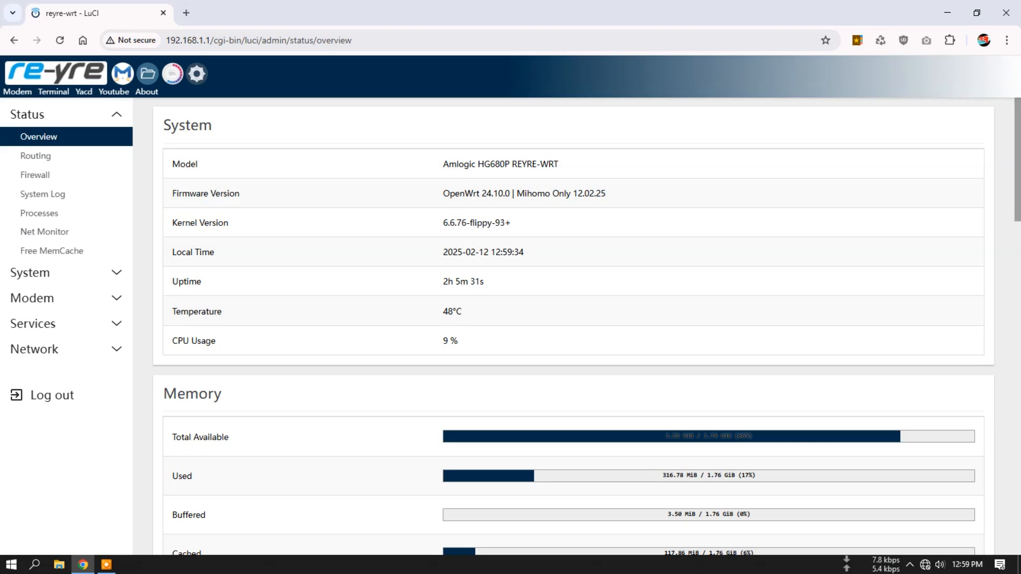
{"action": "scroll", "coordinate": [574, 330], "scroll_direction": "down", "scroll_amount": 15}
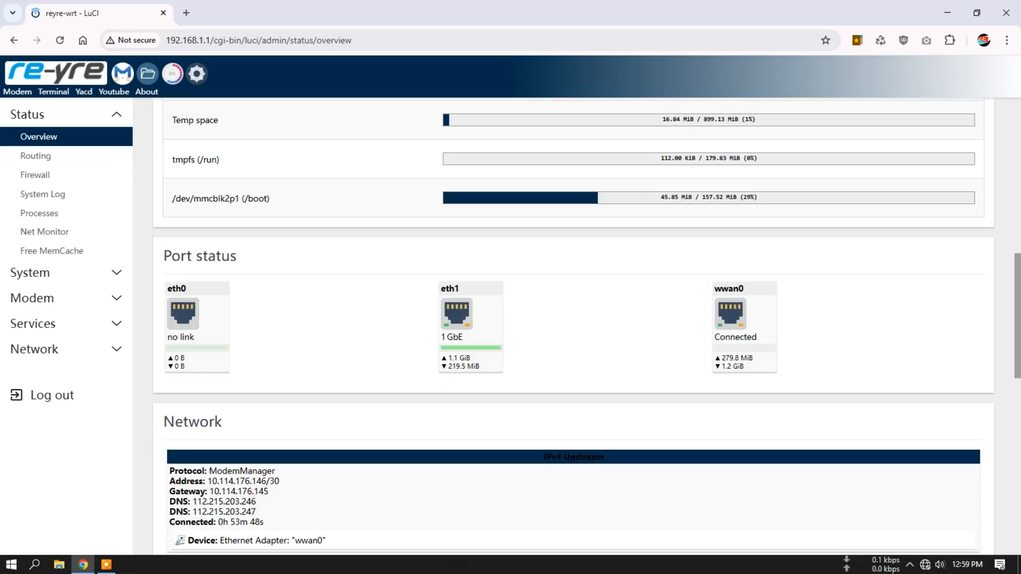
{"action": "scroll", "coordinate": [573, 330], "scroll_direction": "down", "scroll_amount": 7}
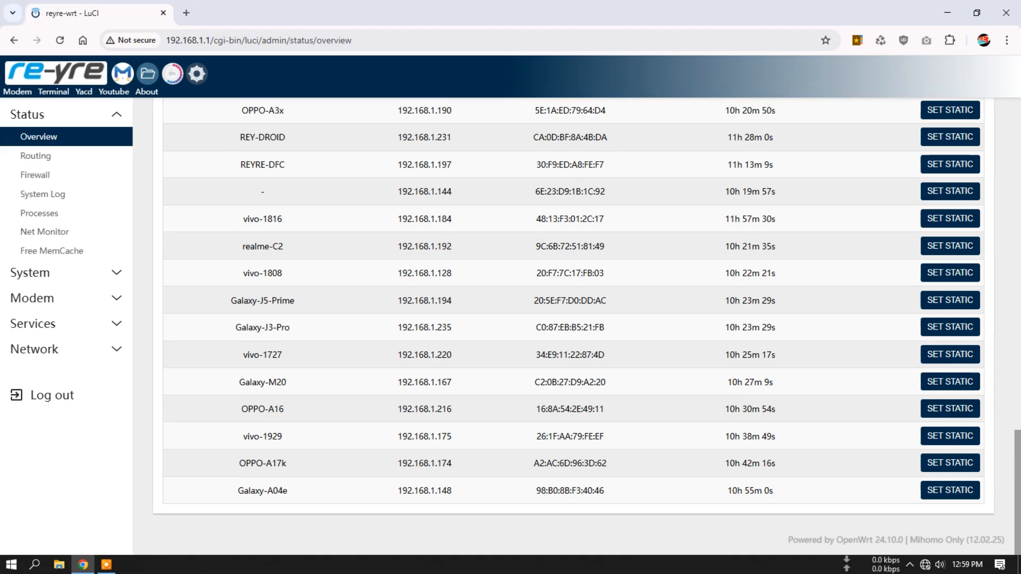
{"action": "scroll", "coordinate": [573, 330], "scroll_direction": "up", "scroll_amount": 6}
{"action": "scroll", "coordinate": [573, 330], "scroll_direction": "up", "scroll_amount": 12}
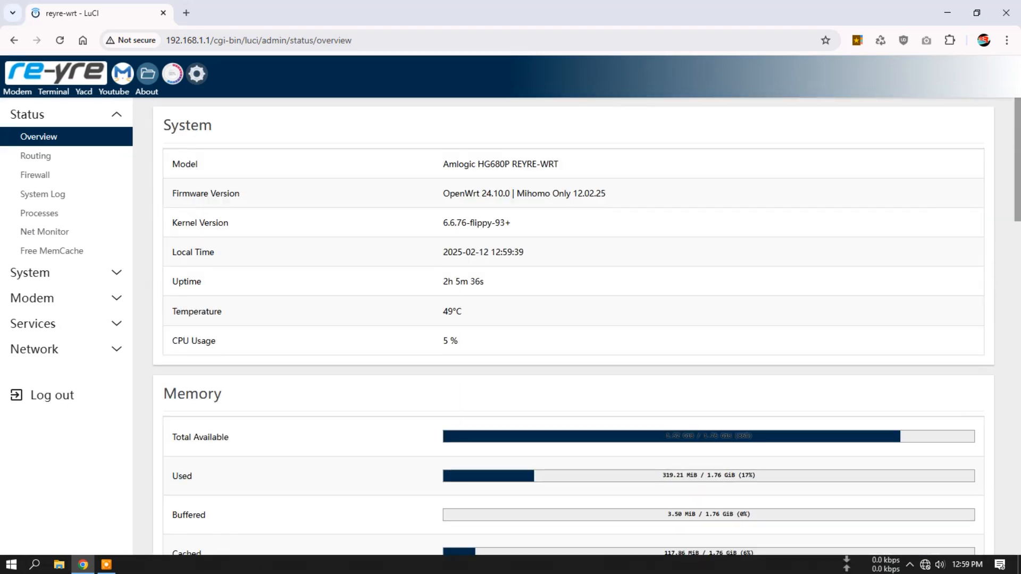
{"action": "scroll", "coordinate": [573, 330], "scroll_direction": "down", "scroll_amount": 12}
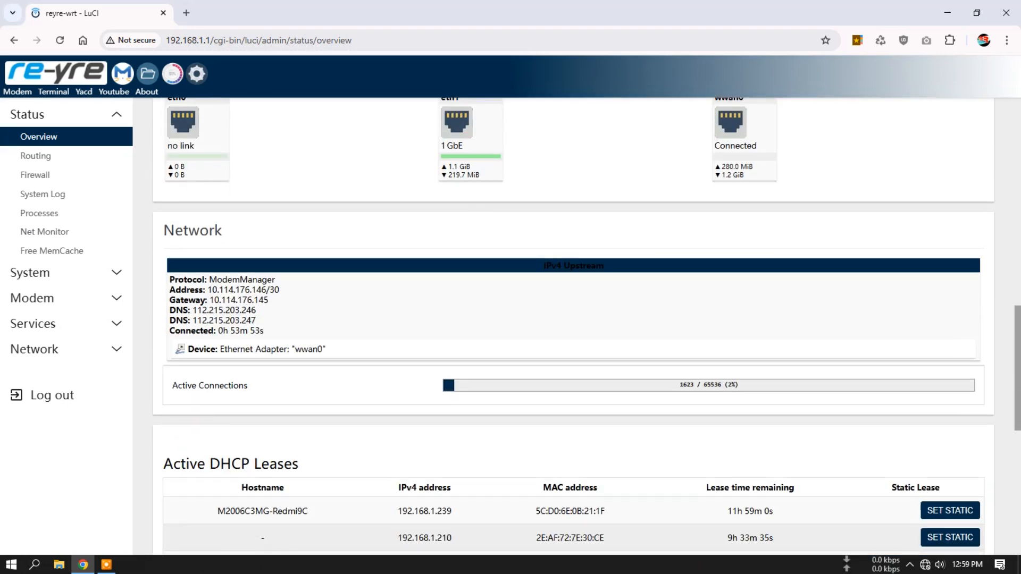
{"action": "scroll", "coordinate": [574, 330], "scroll_direction": "down", "scroll_amount": 3}
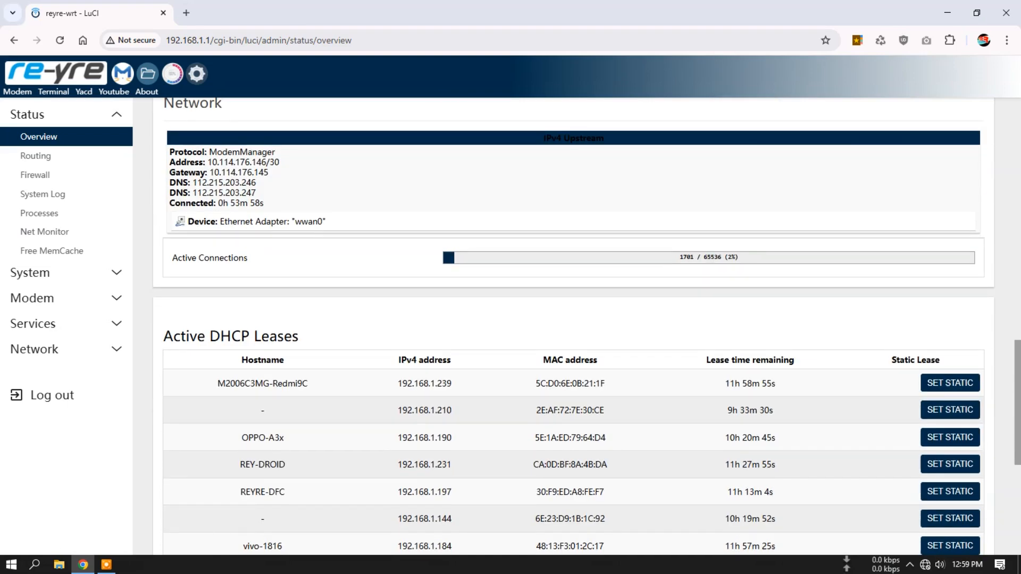
{"action": "scroll", "coordinate": [574, 330], "scroll_direction": "up", "scroll_amount": 1}
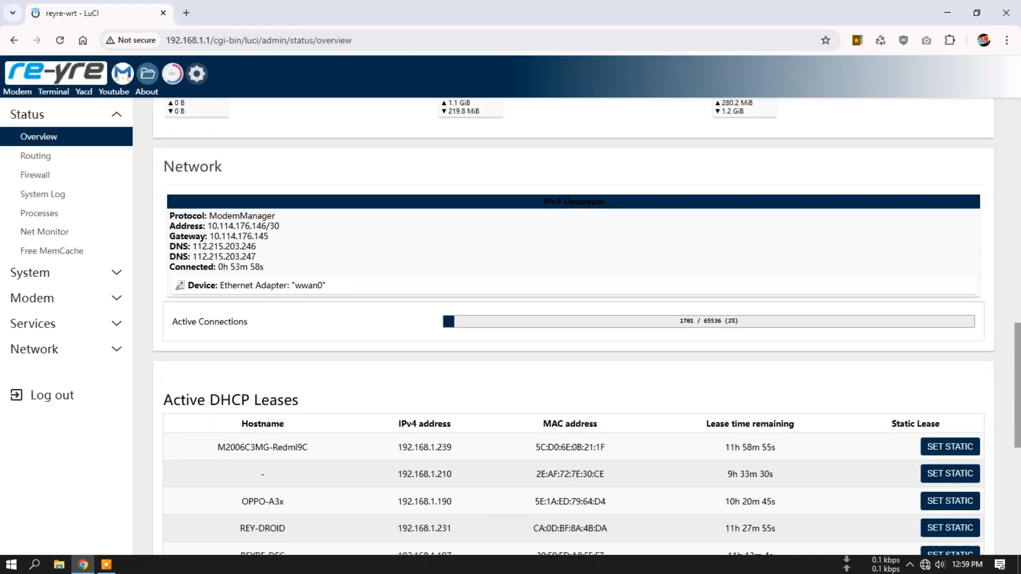
- Highlight the IPv4 Upstream heading in the overview's network section to make its text readable, and clear the selection
{"action": "left_click_drag", "start_coordinate": [605, 201], "coordinate": [543, 202]}
{"action": "left_click_drag", "start_coordinate": [605, 201], "coordinate": [543, 202]}
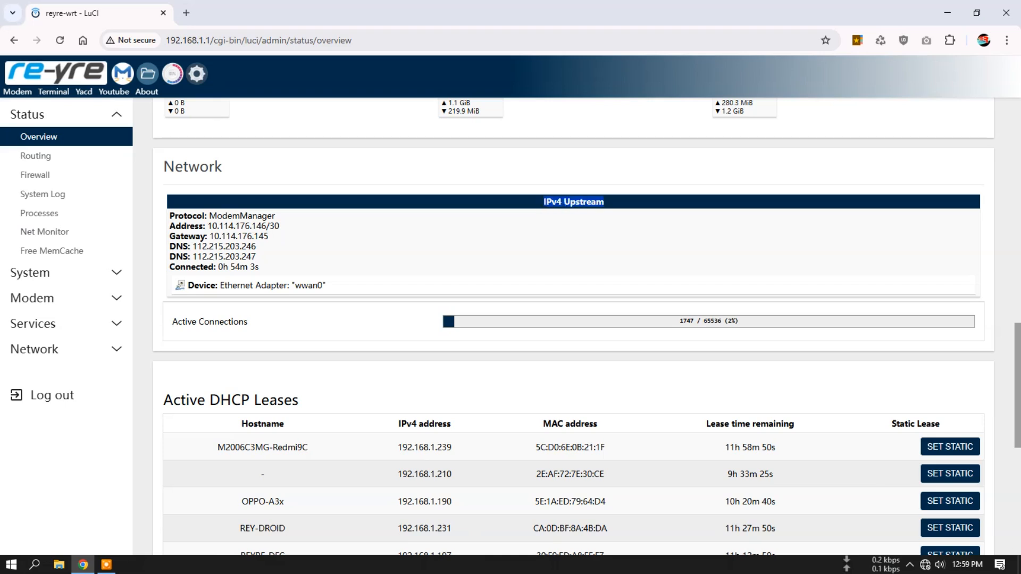
{"action": "left_click_drag", "start_coordinate": [605, 201], "coordinate": [544, 201]}
{"action": "left_click", "coordinate": [574, 202]}
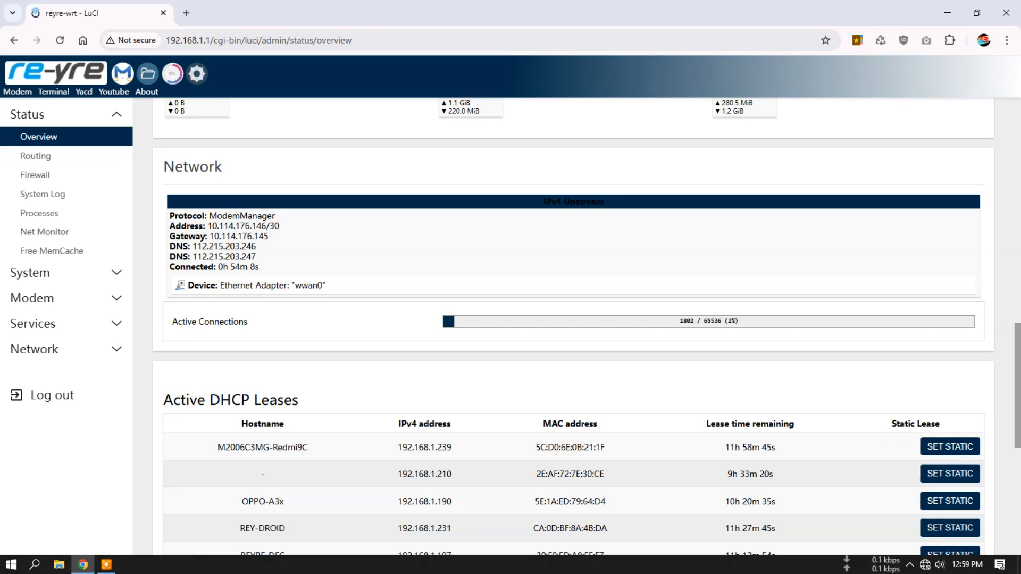
- Go through the port status, system information and DHCP leases once more, and reload the status overview
{"action": "scroll", "coordinate": [574, 325], "scroll_direction": "up", "scroll_amount": 2}
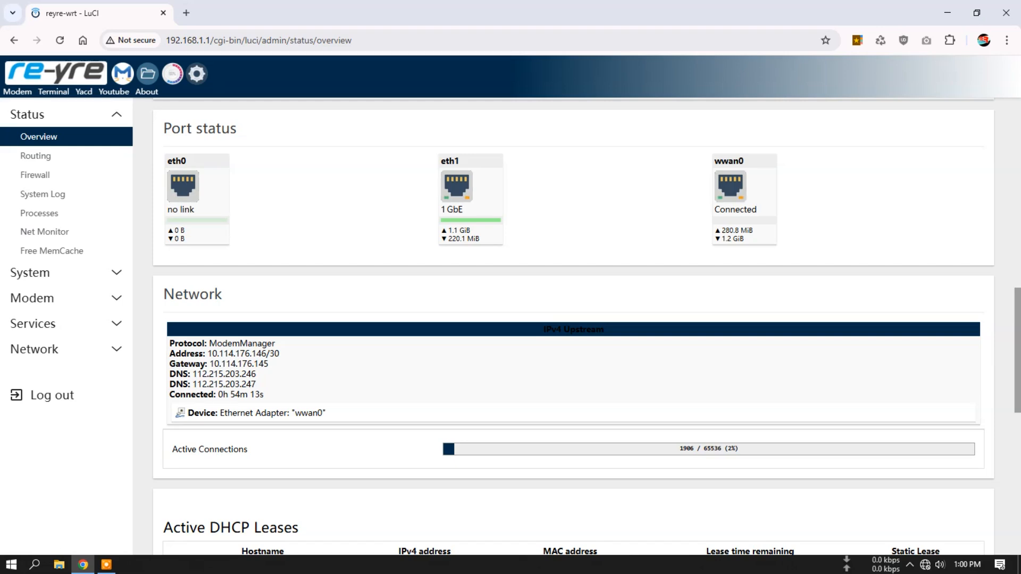
{"action": "scroll", "coordinate": [573, 324], "scroll_direction": "up", "scroll_amount": 10}
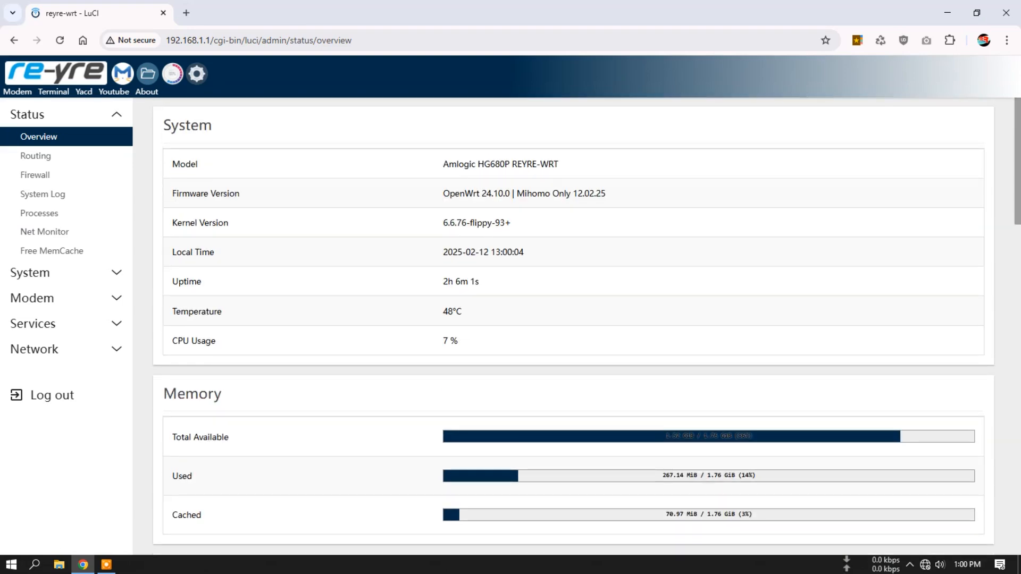
{"action": "scroll", "coordinate": [573, 325], "scroll_direction": "down", "scroll_amount": 10}
{"action": "scroll", "coordinate": [573, 324], "scroll_direction": "down", "scroll_amount": 10}
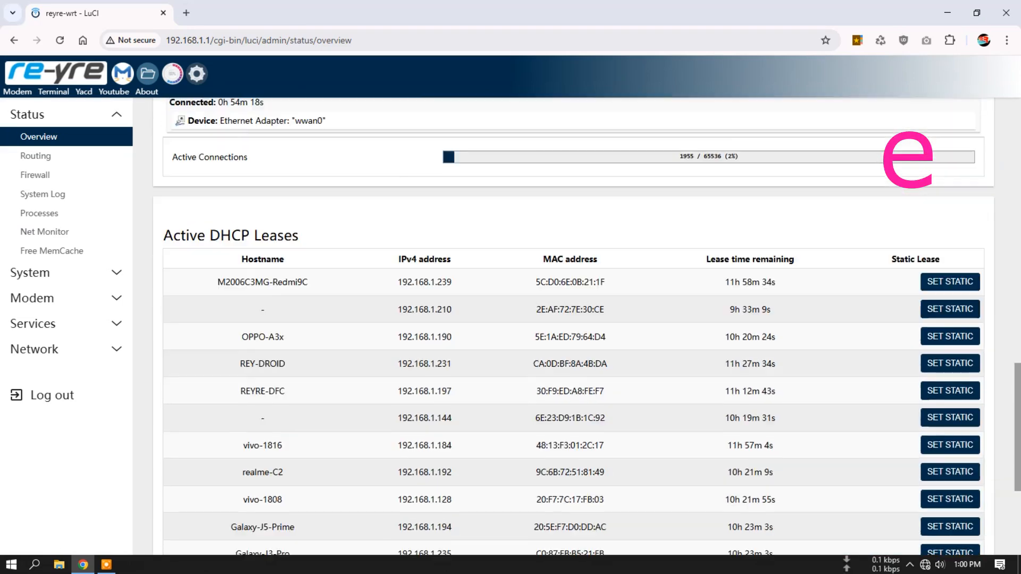
{"action": "scroll", "coordinate": [573, 324], "scroll_direction": "up", "scroll_amount": 15}
{"action": "left_click", "coordinate": [39, 136]}
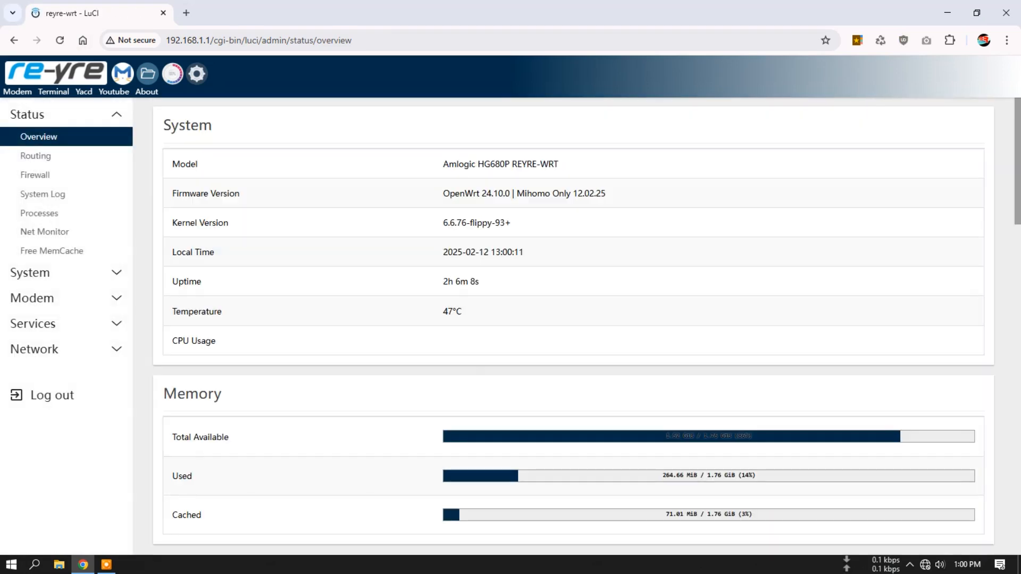